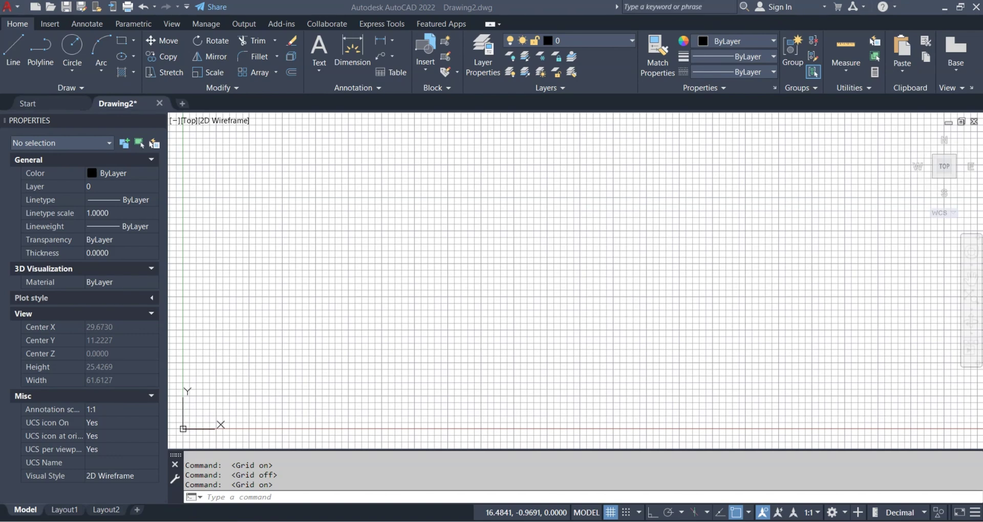
Switch to Notepad, copy all five lines of boundary coordinates and return to the AutoCAD drawing
key("alt+Tab")
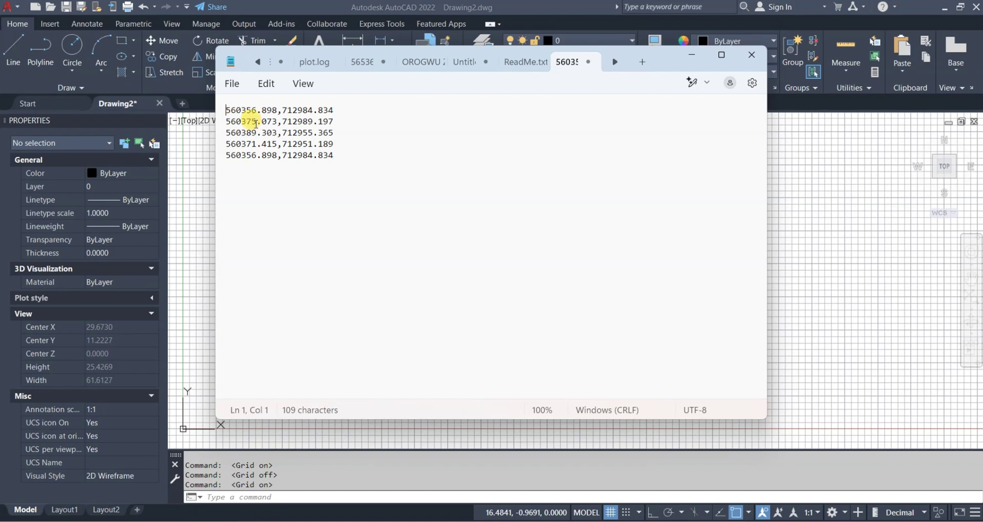
left_click_drag(340, 155, 202, 101)
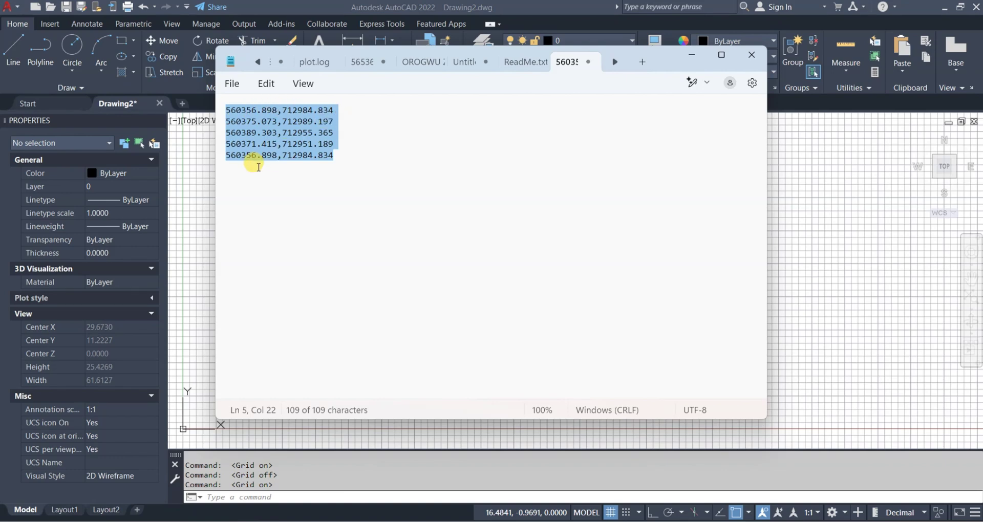
left_click(540, 7)
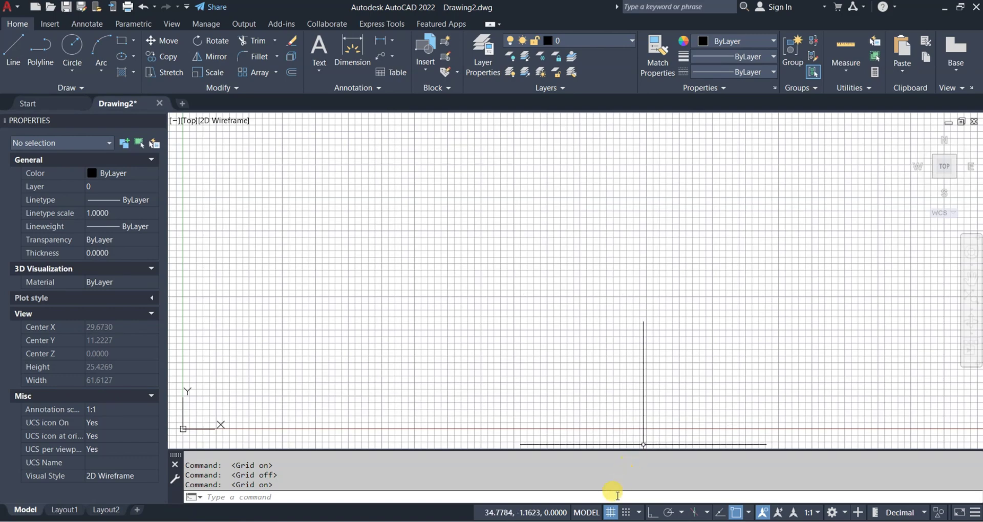
Turn off the grid and set the drawing units to Decimal lengths and clockwise Deg/Min/Sec angles with 0d00'00" precision
key("F7")
type("un")
key("Return")
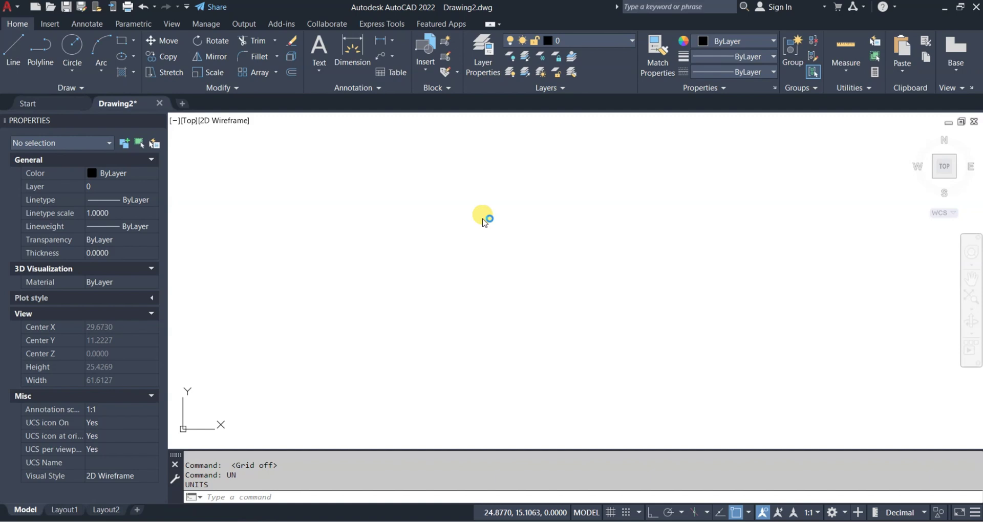
left_click(464, 178)
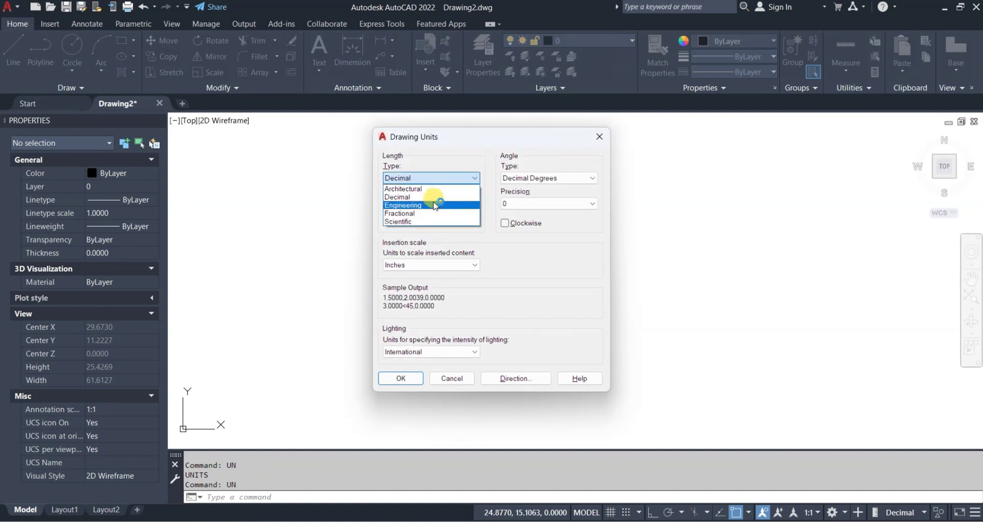
left_click(431, 197)
left_click(527, 178)
left_click(530, 197)
left_click(530, 204)
left_click(515, 226)
left_click(507, 223)
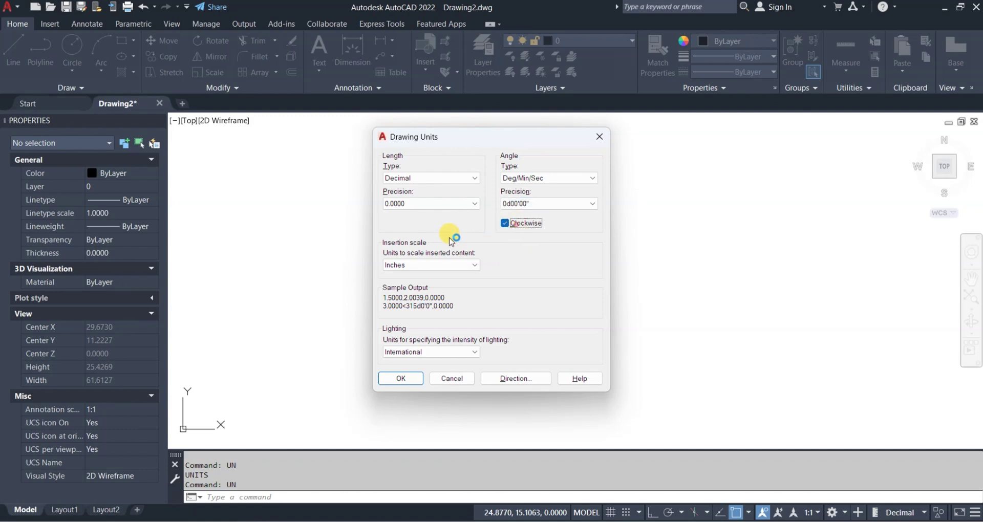
Set the insertion scale to Meters and the base angle direction to North
left_click(437, 264)
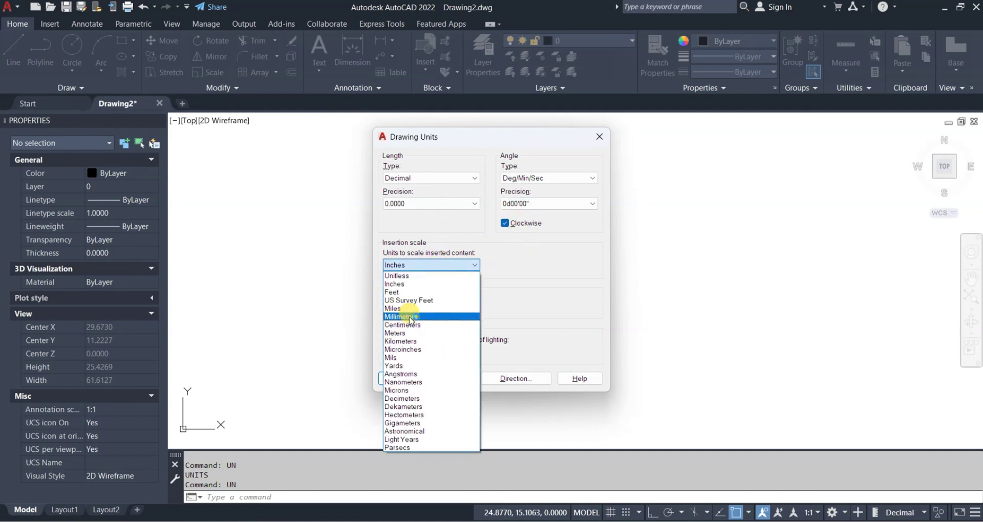
left_click(406, 334)
left_click(538, 390)
left_click(436, 234)
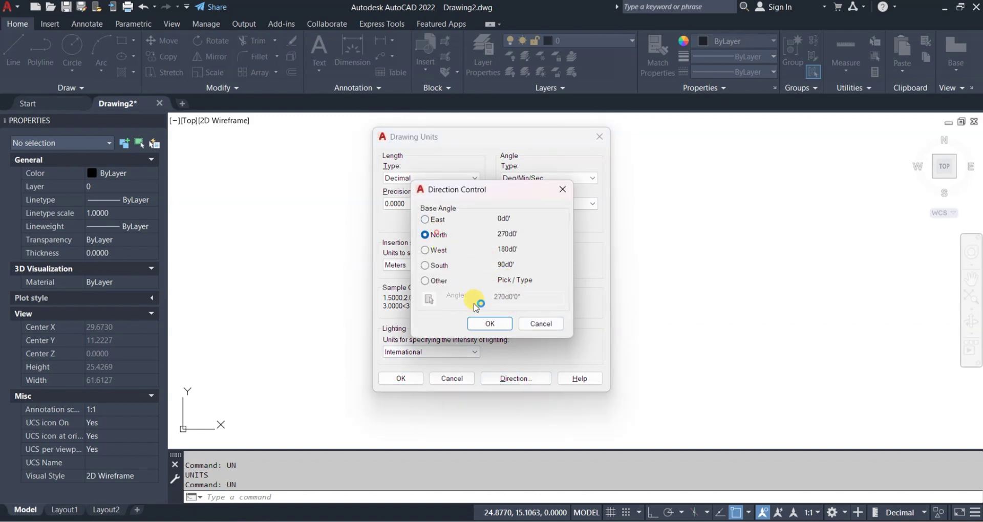
left_click(490, 324)
Set the length precision to 0.000 and apply the drawing units
left_click(425, 204)
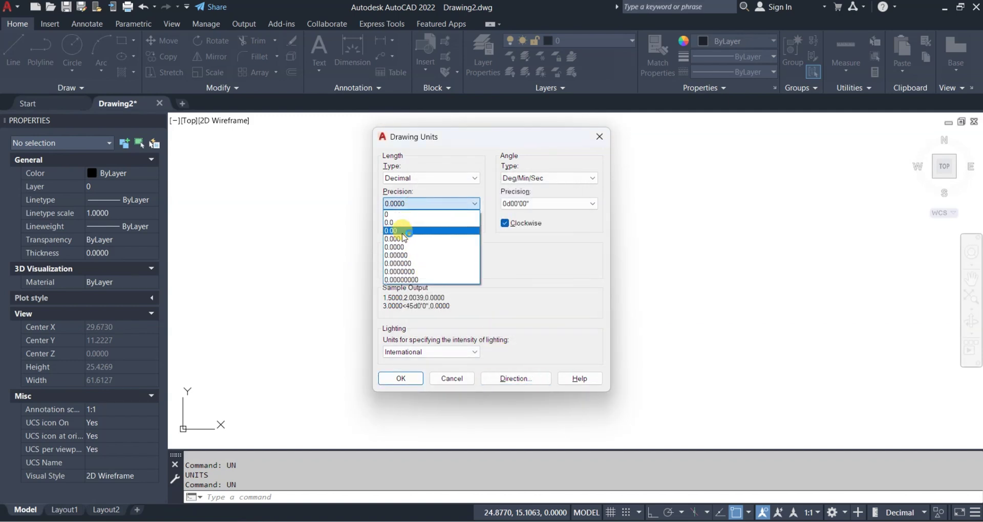
left_click(405, 239)
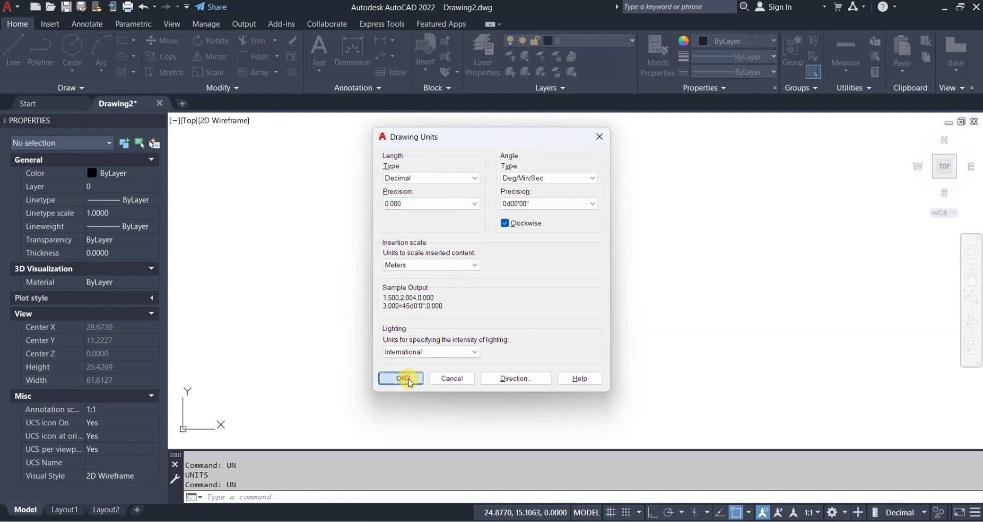
left_click(403, 379)
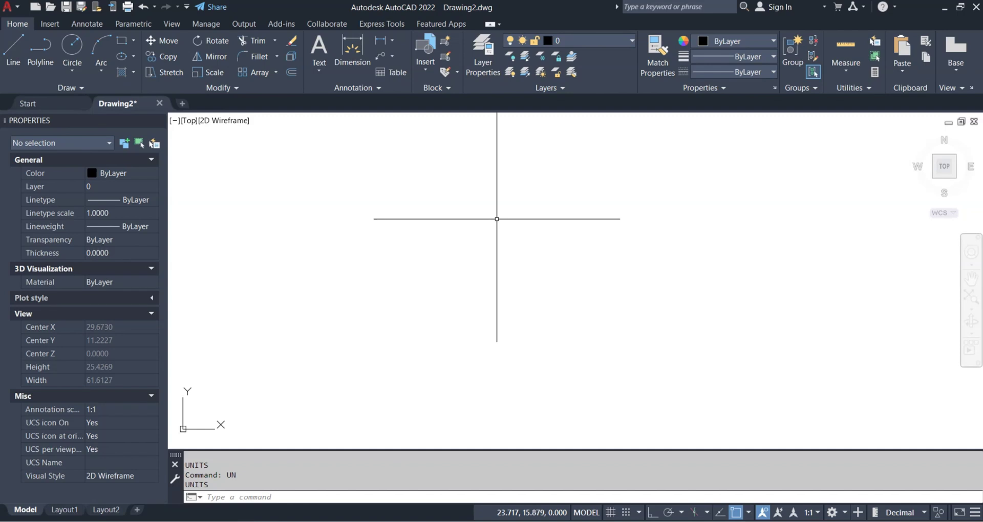
Draw the boundary polyline through 560356.898,712984.834; 560375.073,712989.197; 560389.303,712955.365; 560371.415,712951.189 and back to the first point
left_click(47, 47)
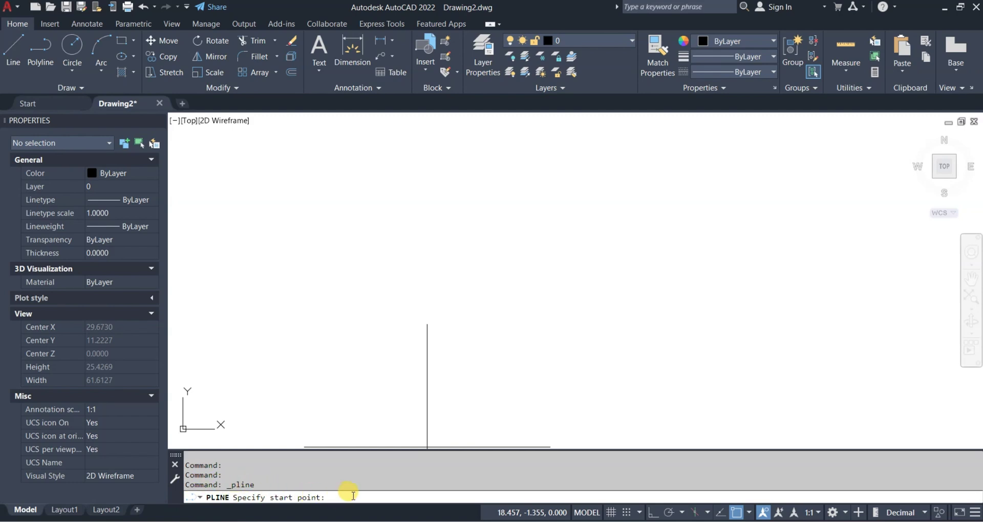
type("560375.073,712989.197 560389.303,712955.365 560371.415,712951.189 560356.898,712984.834")
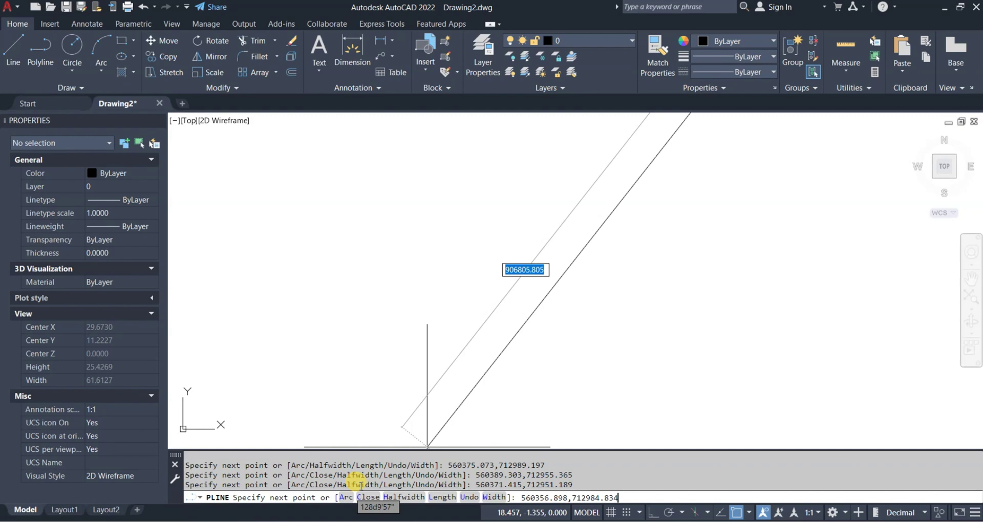
key("Escape")
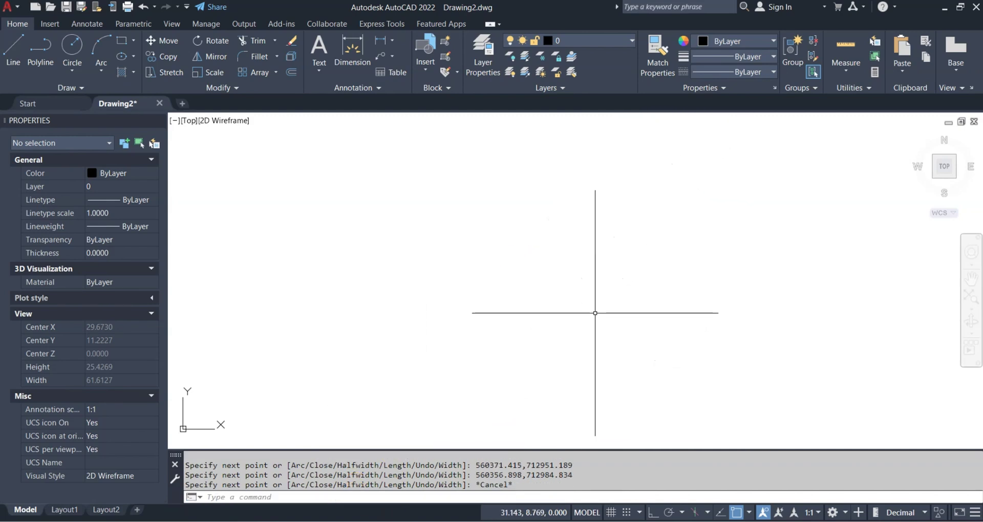
Bring up the properties of the plotted boundary polyline and examine its vertex coordinates, area and length
type("z")
key("Return")
type("e")
key("Return")
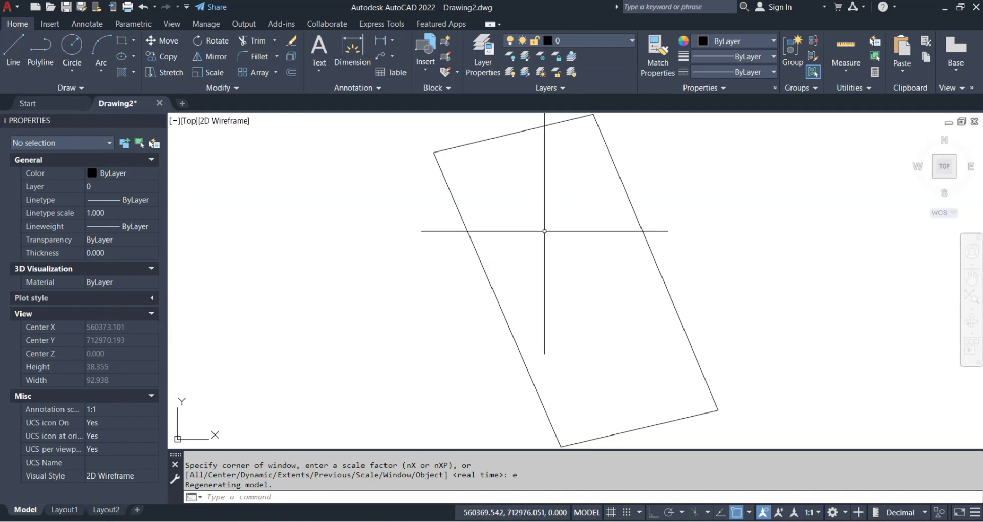
scroll(484, 233, "down", 4)
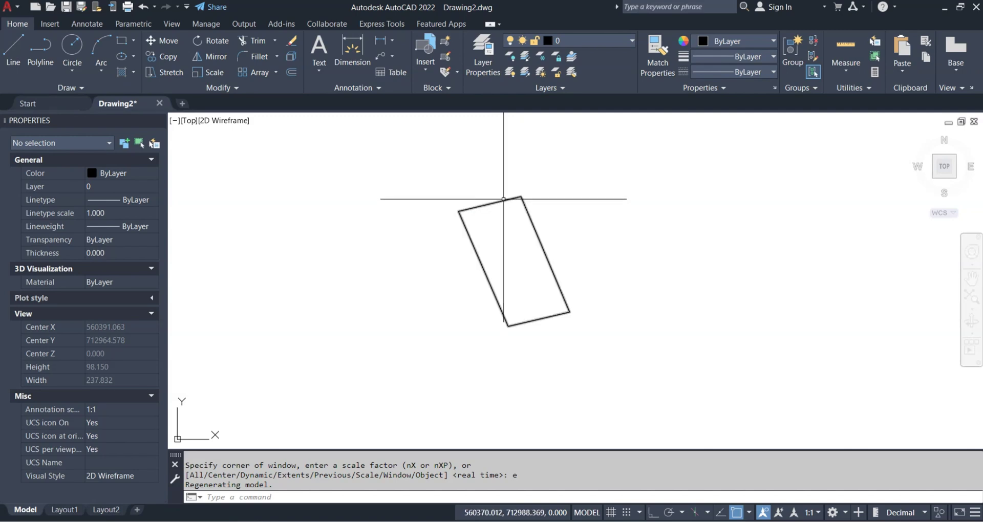
left_click(504, 198)
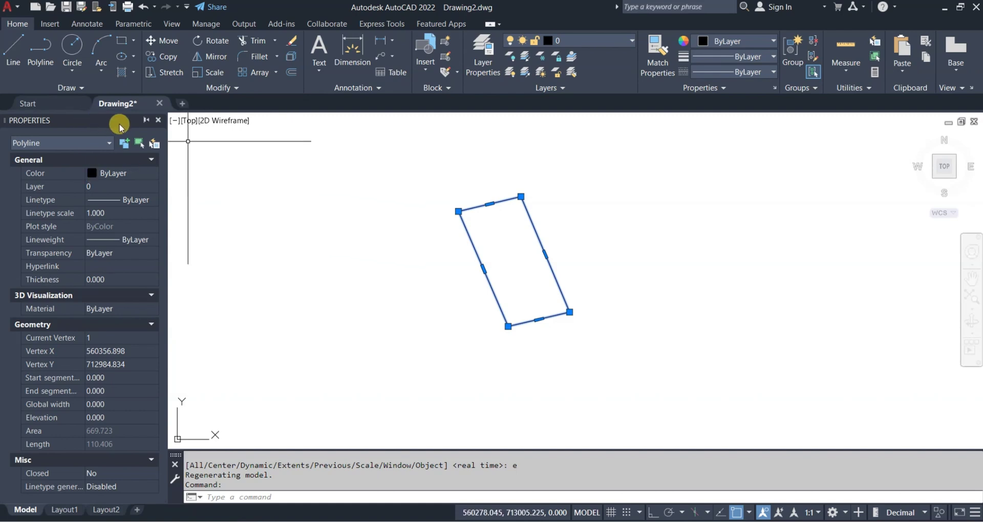
left_click(159, 120)
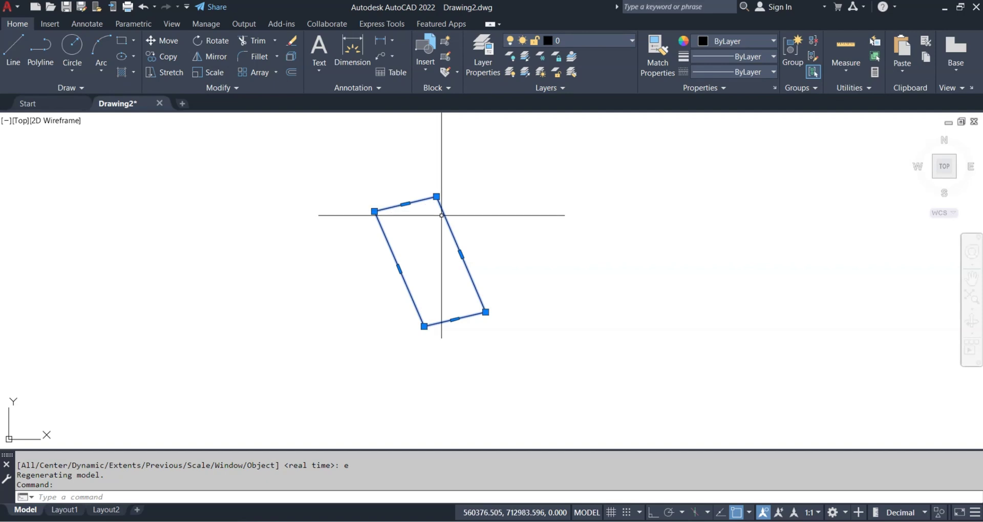
type("ch")
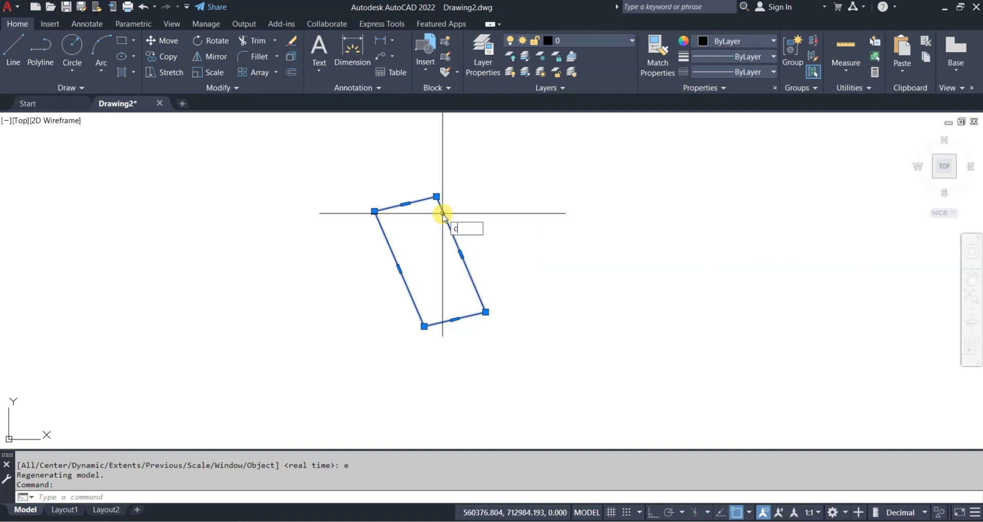
key("Return")
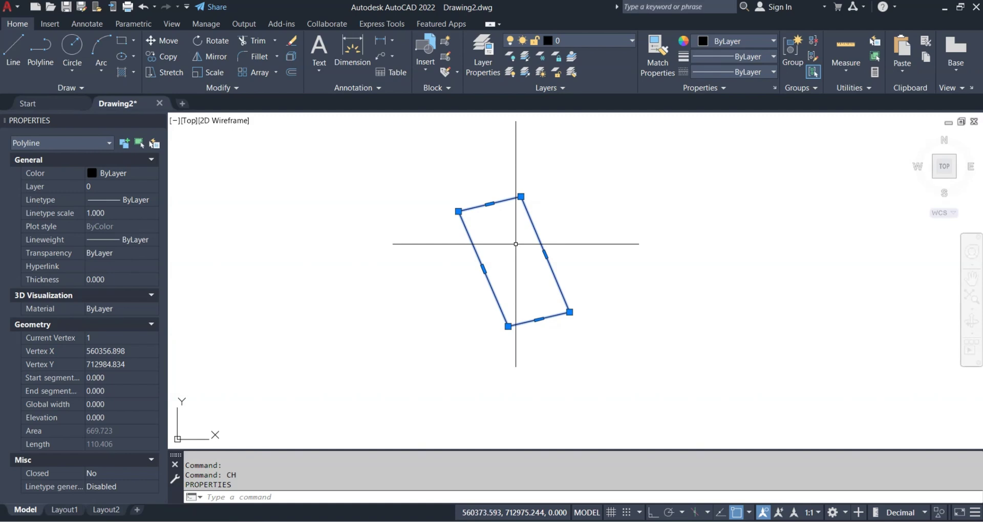
key("Escape")
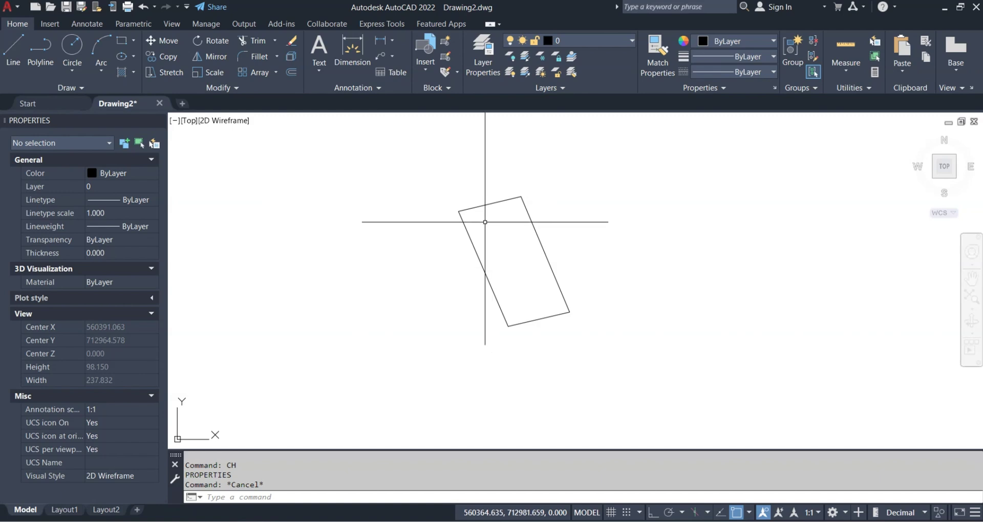
Explode the boundary polyline into separate lines
left_click(489, 203)
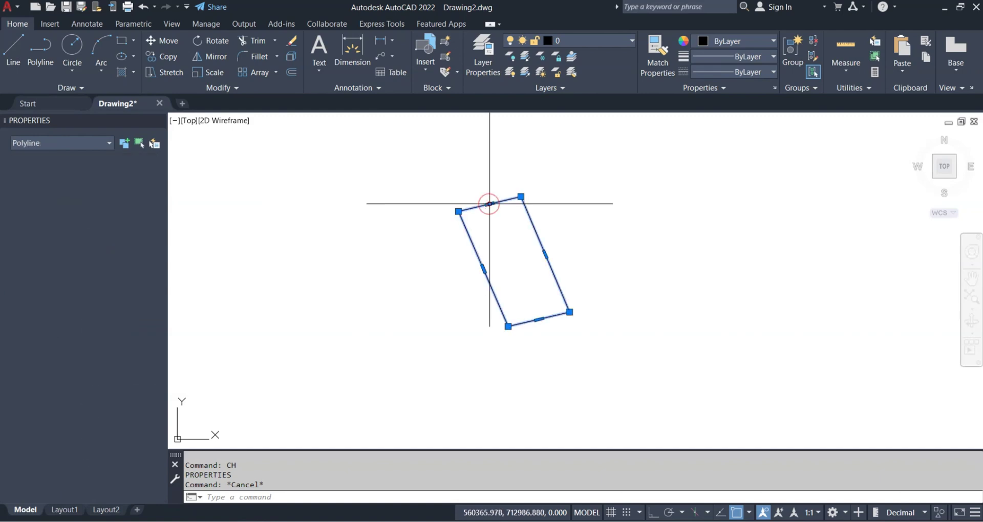
mouse_move(489, 204)
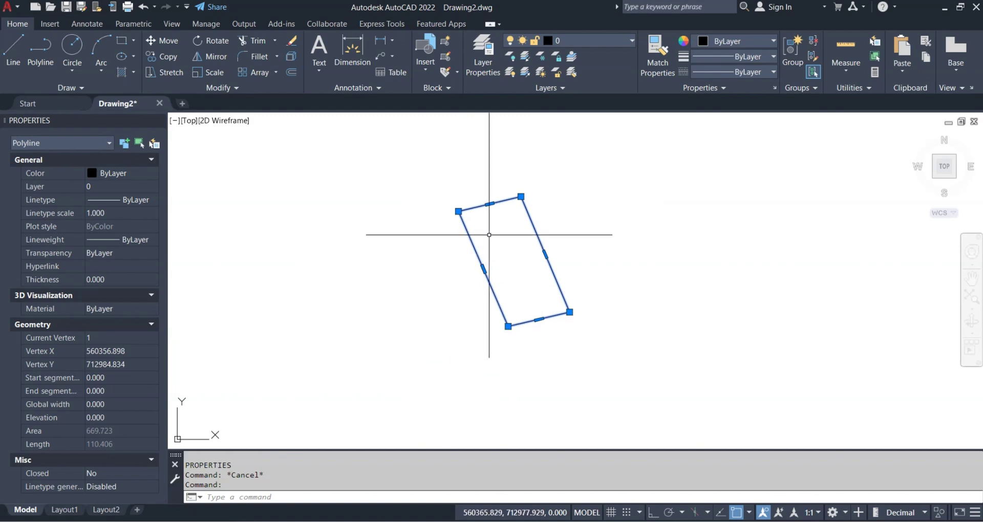
type("X")
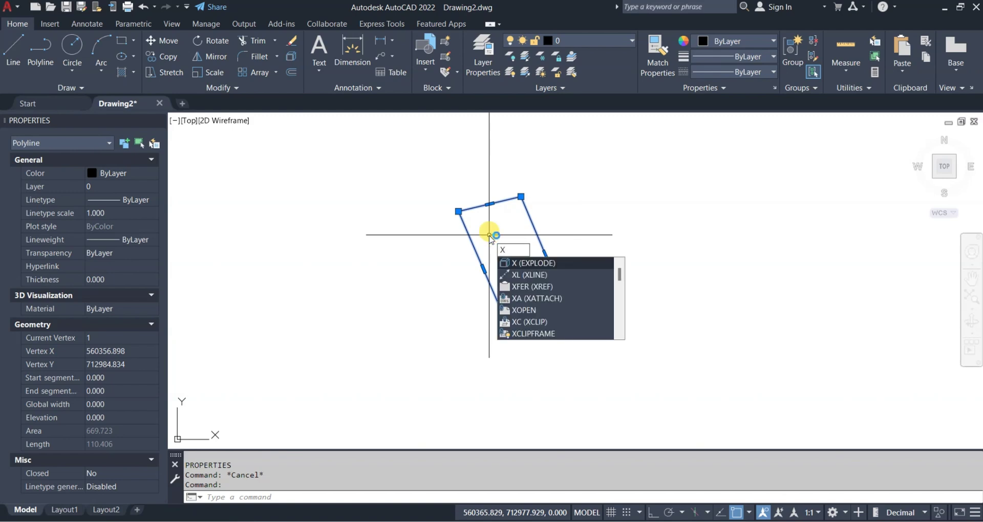
key("Return")
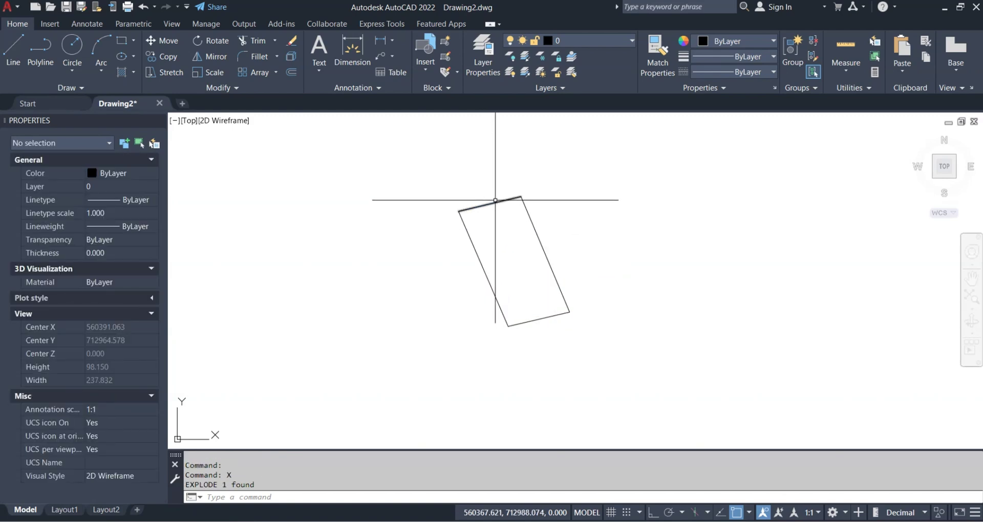
Check the boundary's upper short side for bearing and length, and add narrow multiline text beside it reading "76° 35'" and "18.69m"
left_click(495, 200)
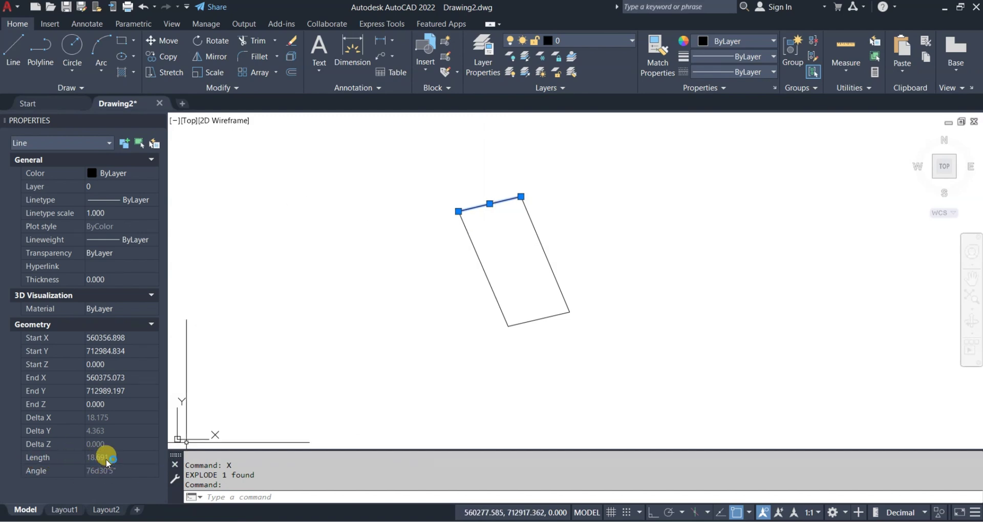
left_click(92, 472)
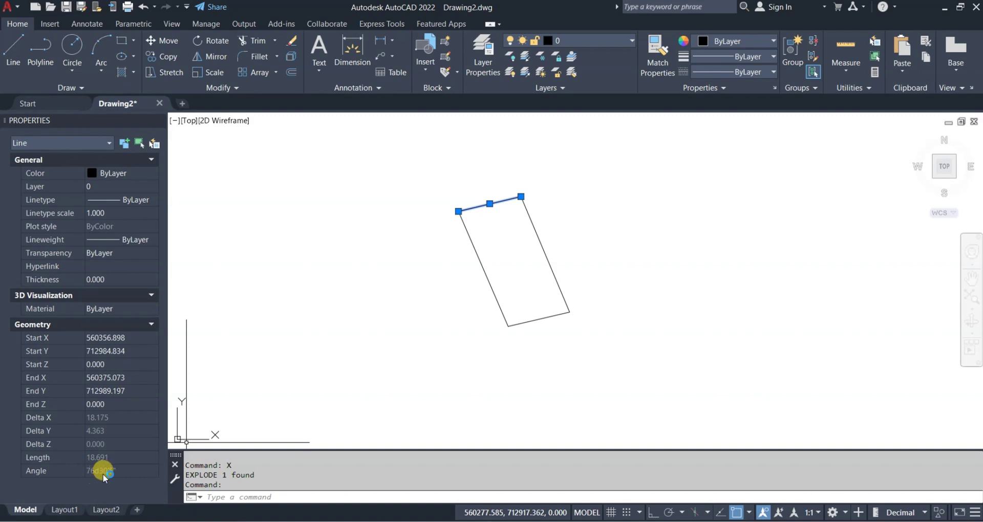
left_click(322, 53)
left_click(372, 183)
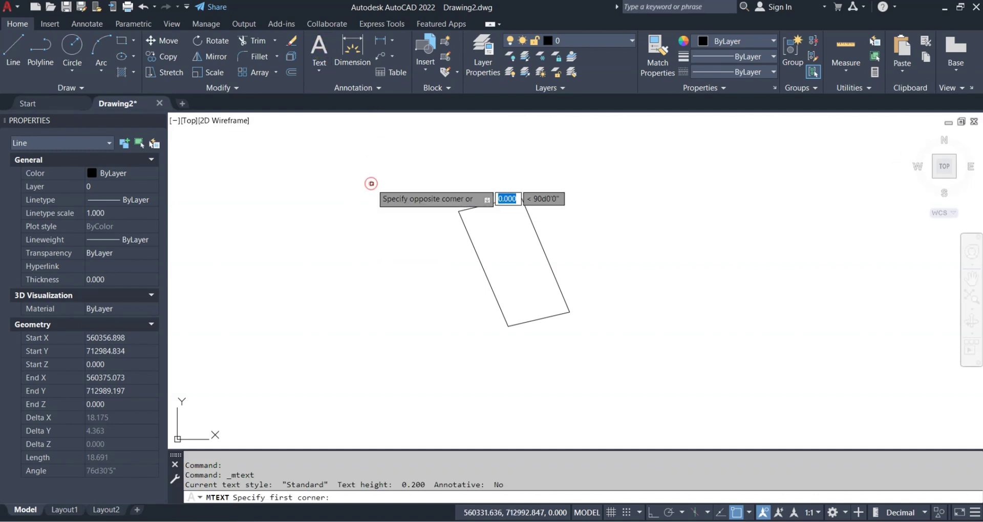
left_click(437, 206)
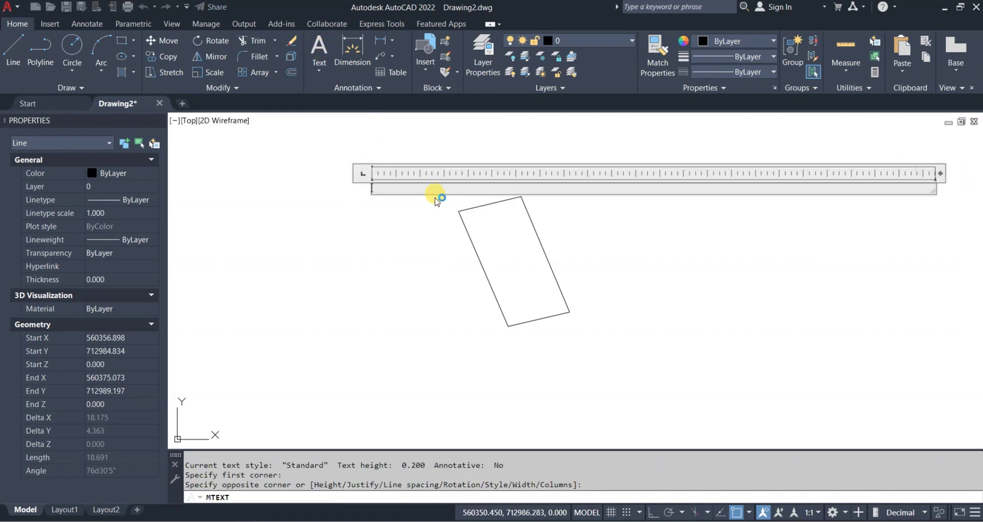
type("46.")
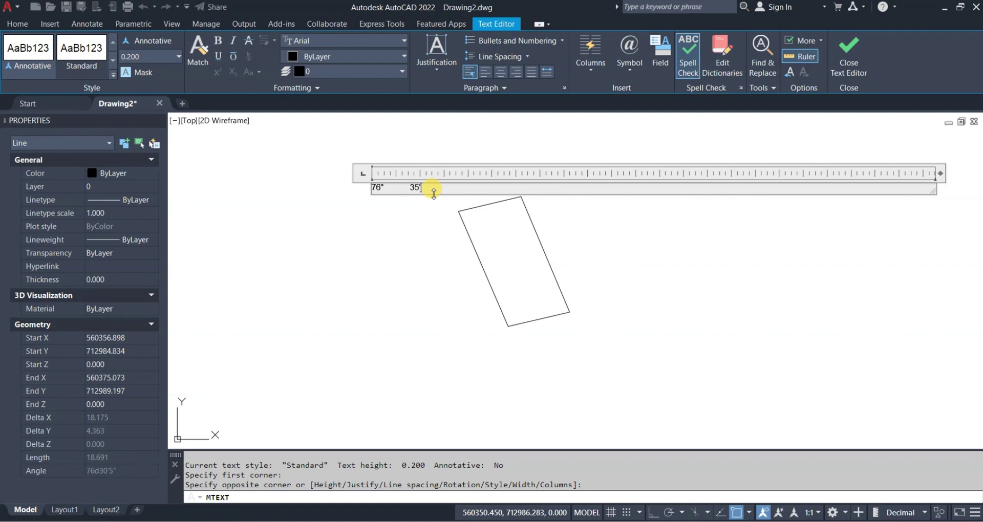
key("Return")
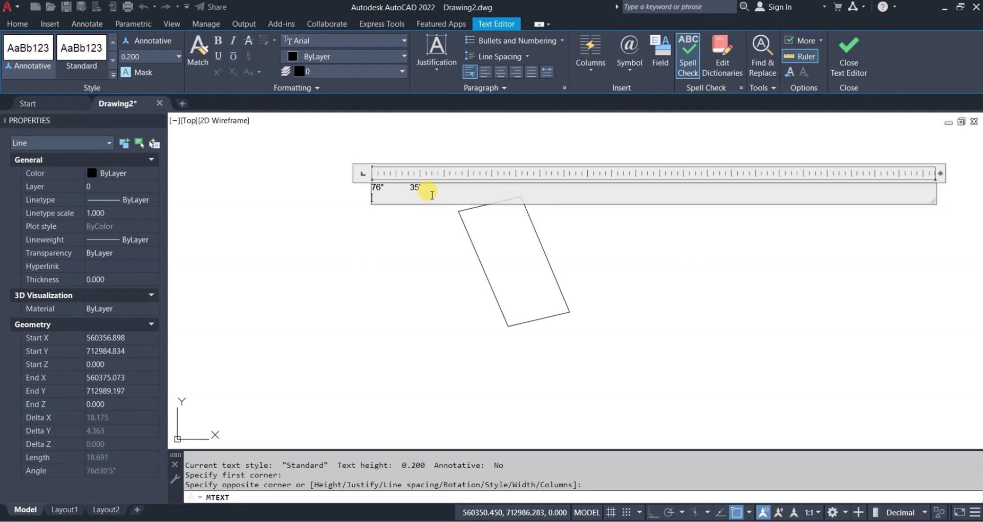
type("18.69m")
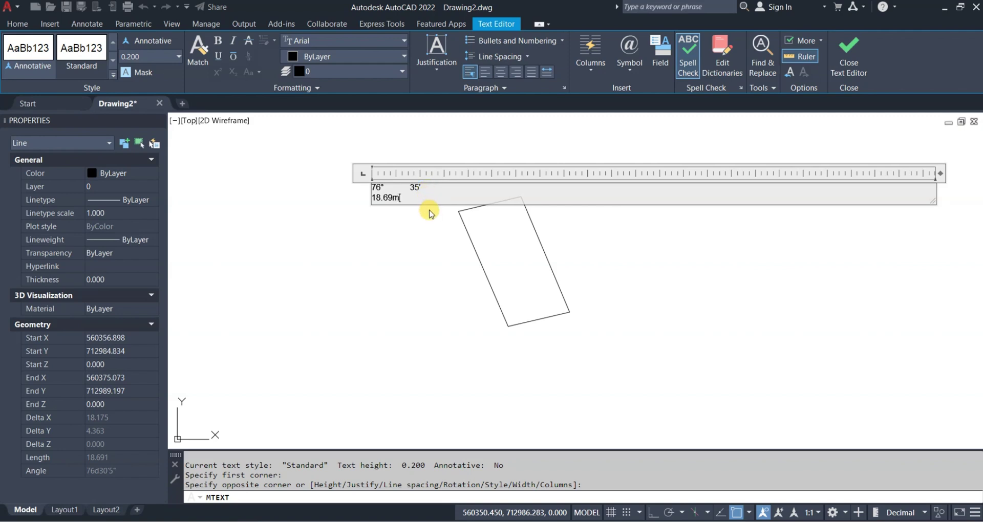
left_click_drag(947, 176, 457, 179)
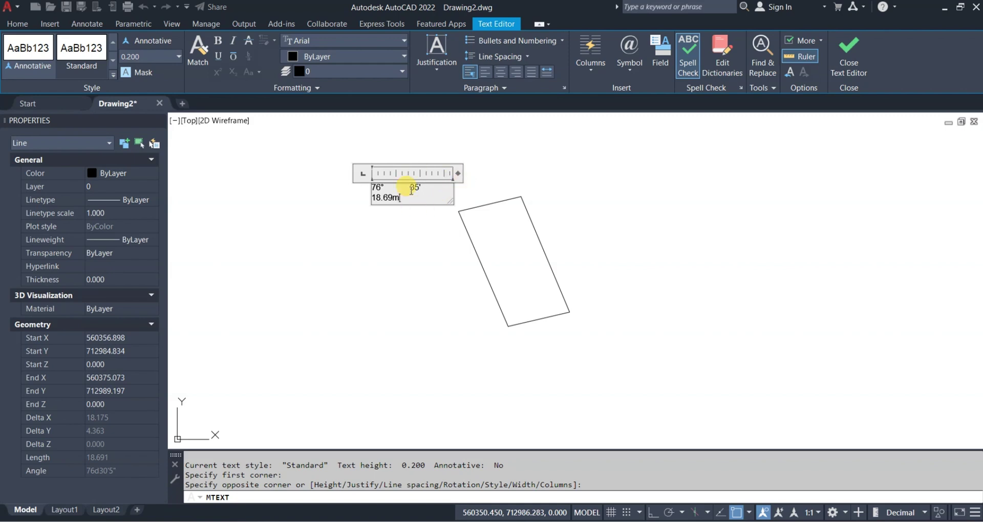
left_click(401, 243)
Finish the bearing and distance label for the upper short side and set its text height to 1.2
left_click(344, 167)
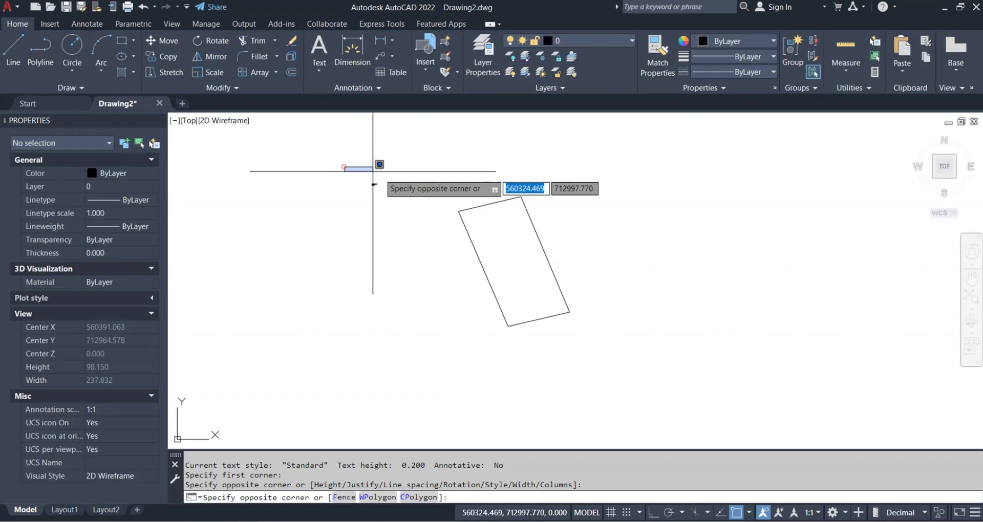
left_click(409, 219)
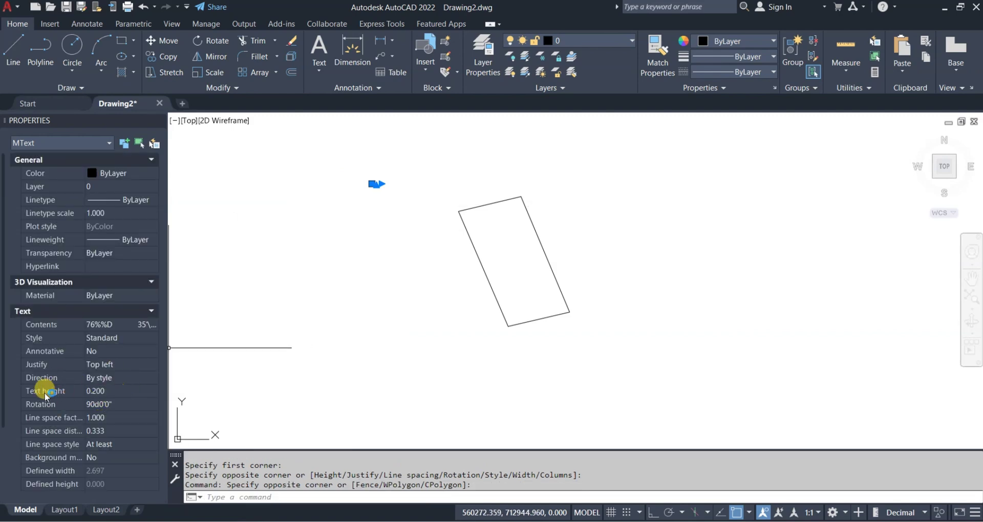
left_click(120, 391)
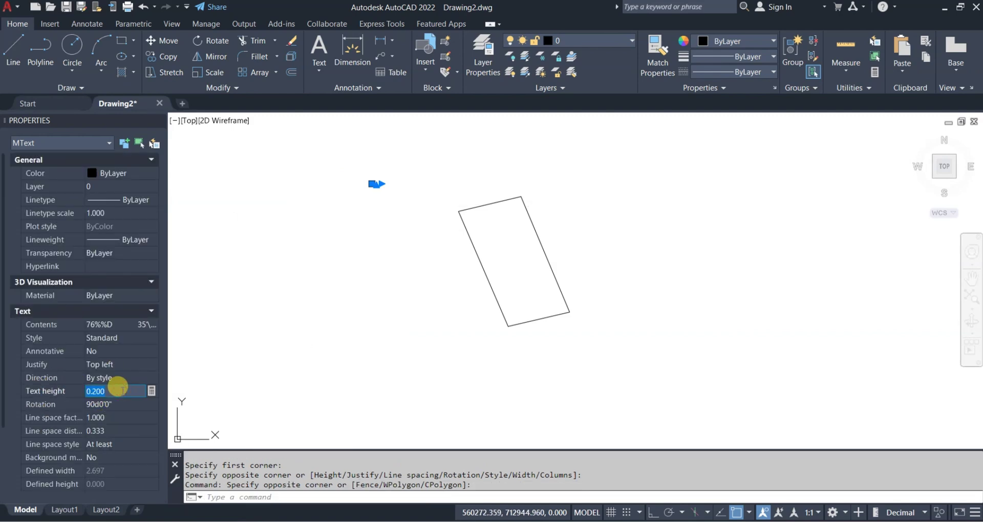
key("Tab")
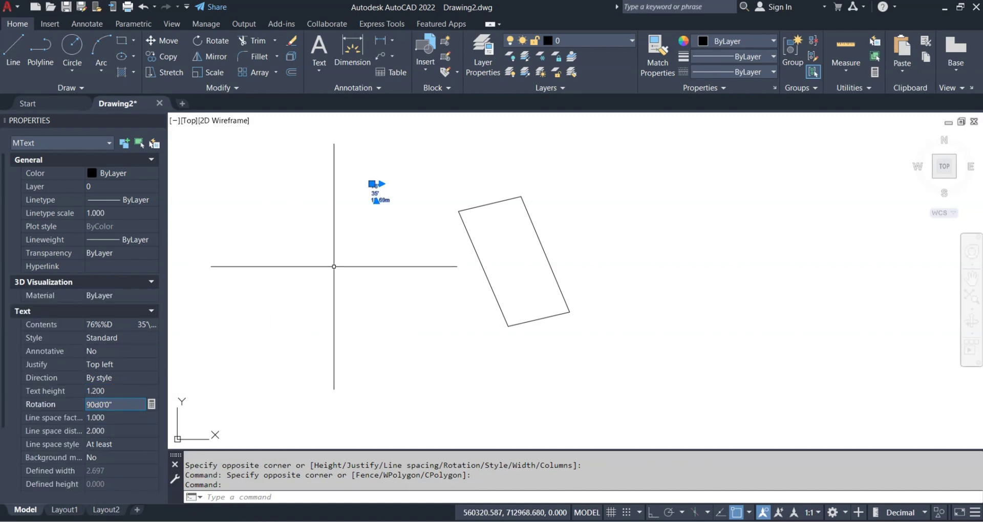
Widen the label's text column to about 19.55 so the degrees and minutes share one line
scroll(345, 246, "up", 5)
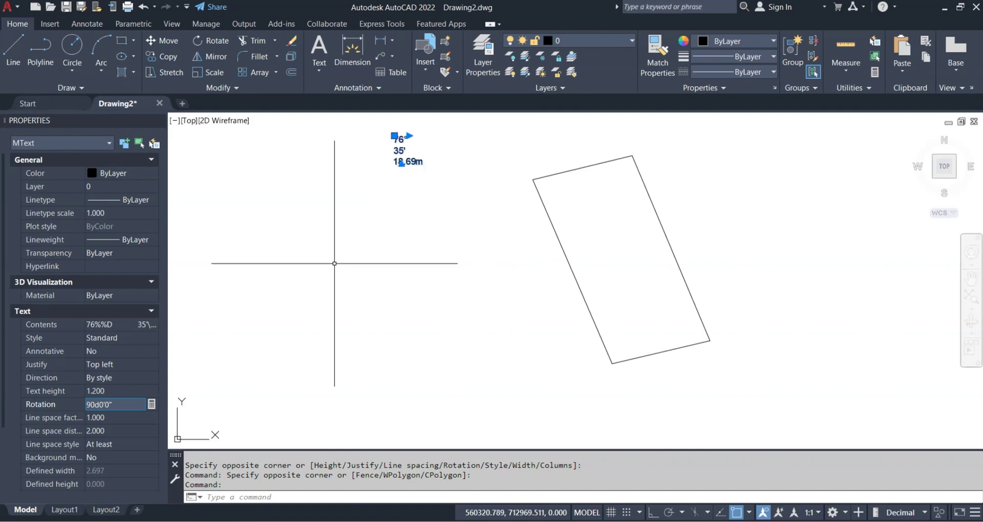
scroll(336, 344, "down", 5)
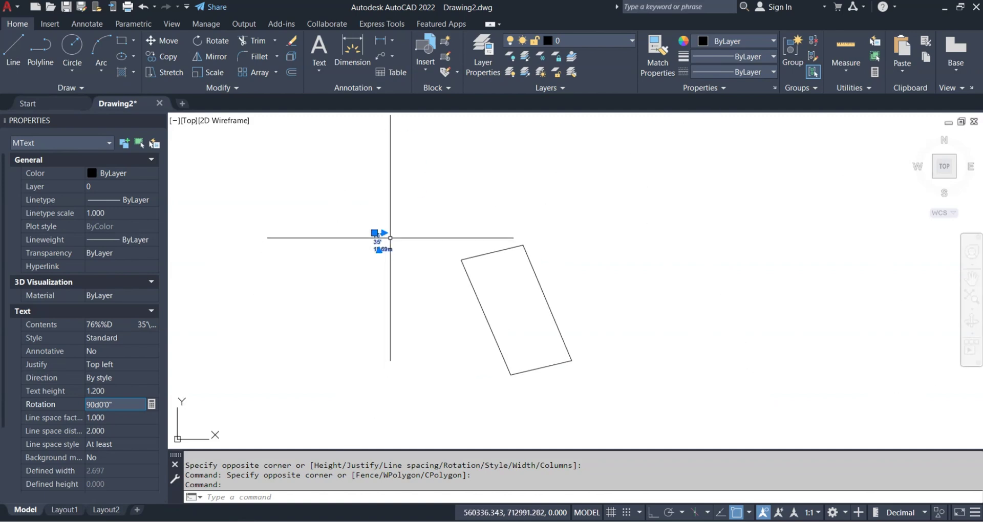
scroll(383, 233, "up", 4)
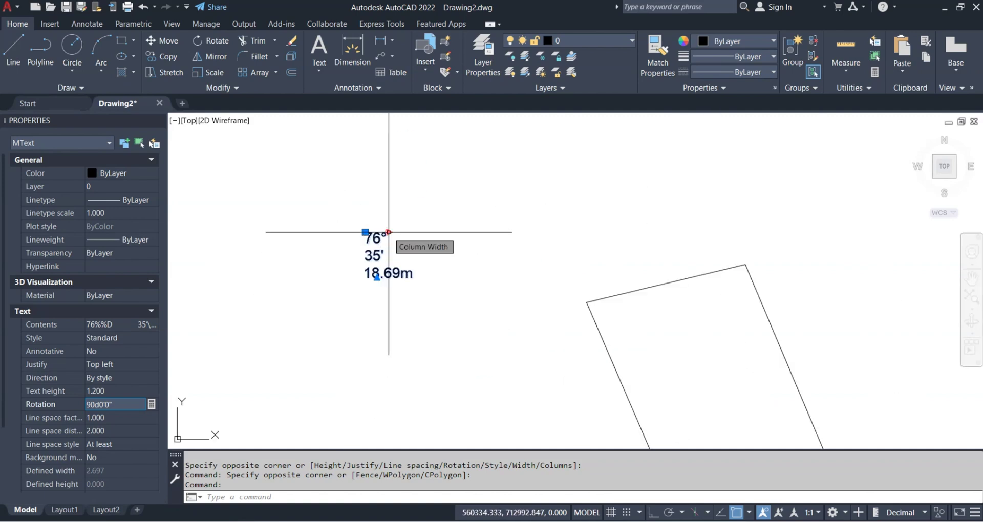
left_click(388, 232)
left_click(536, 228)
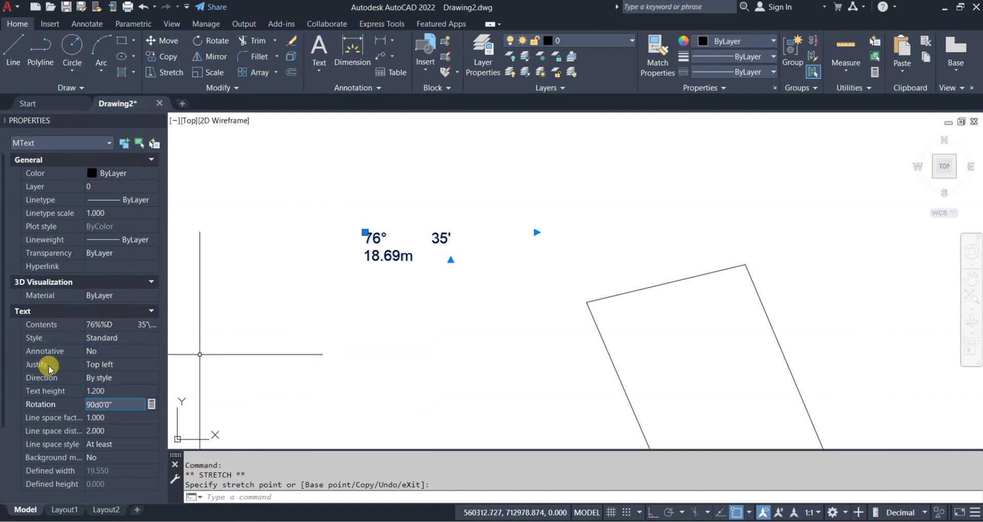
Set the label's justification to Middle center and place it on the midpoint of the boundary's upper short side
left_click(129, 364)
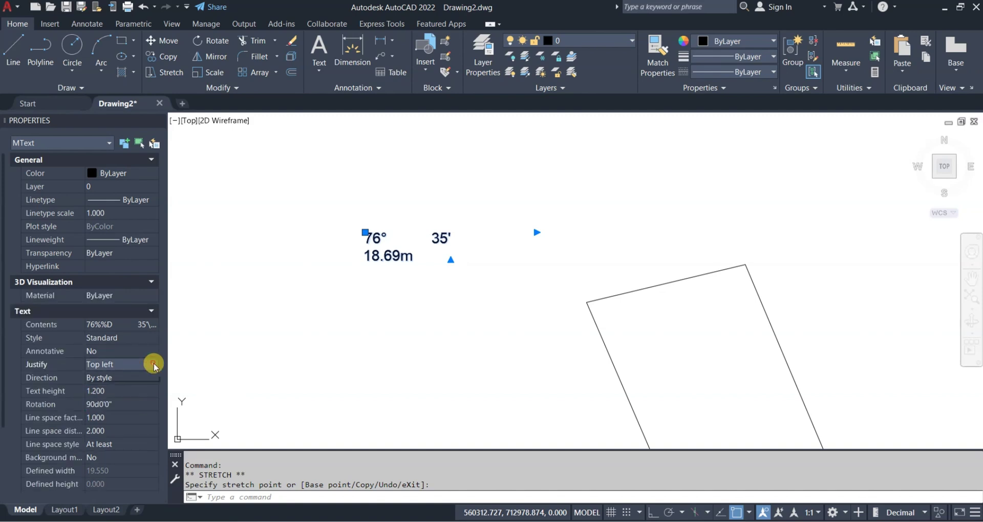
left_click(154, 364)
left_click(125, 420)
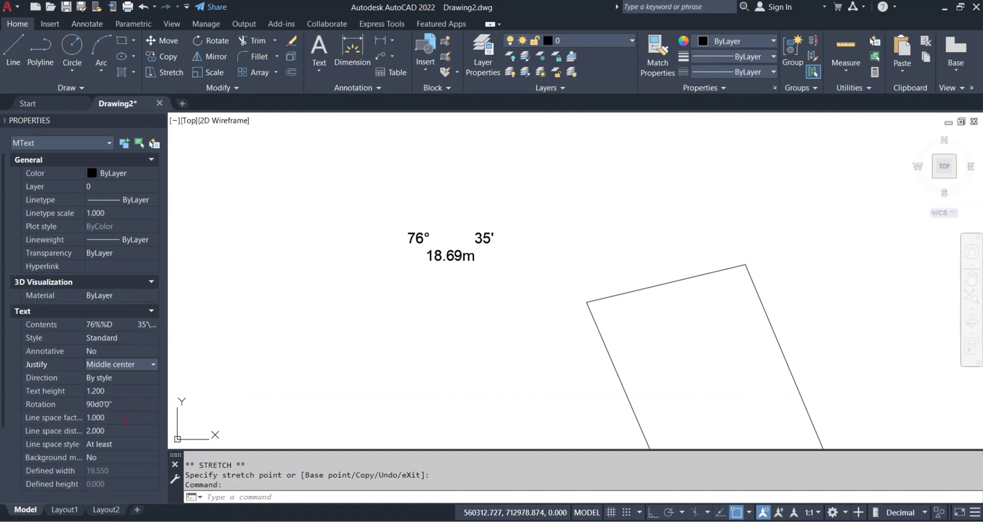
left_click(451, 246)
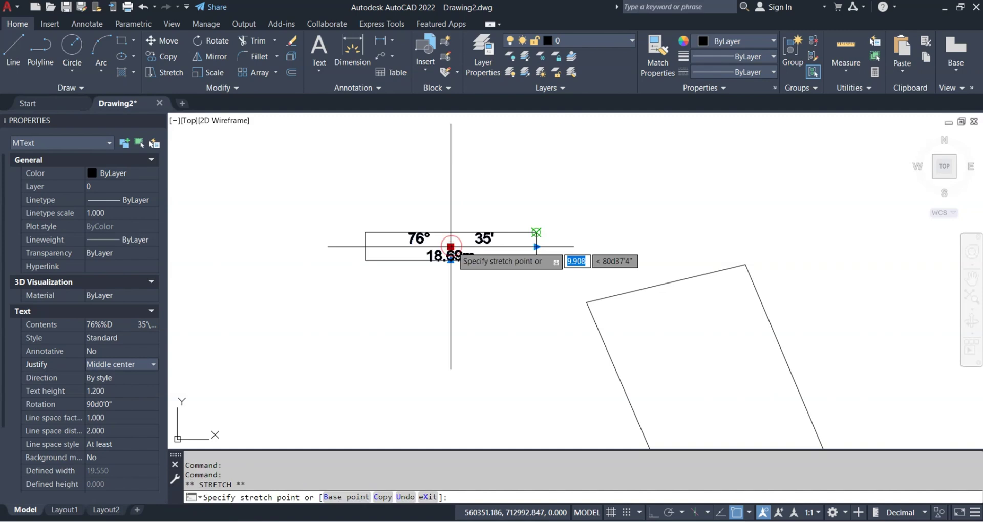
left_click(666, 282)
key("Escape")
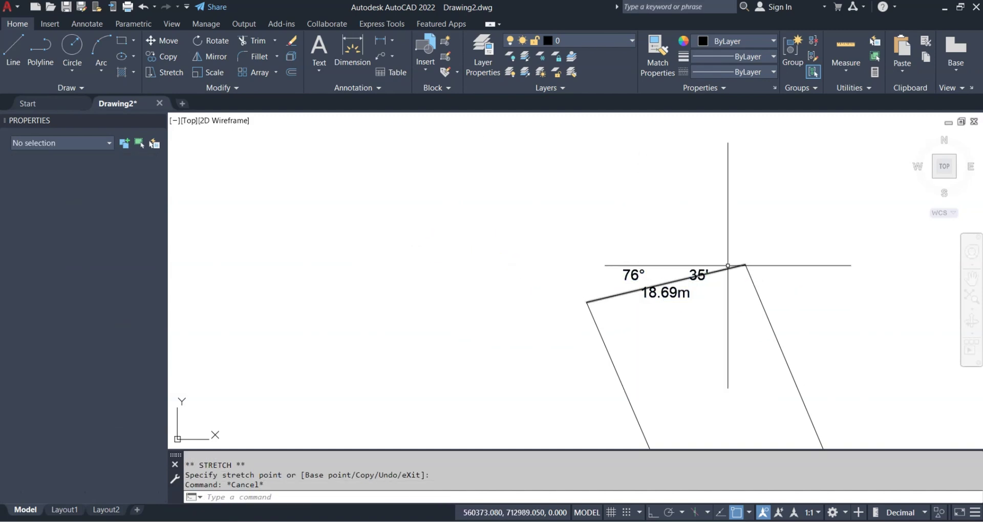
Recheck the upper side's angle, correct the label's minutes to 30', and widen the gap between degrees and minutes
left_click(727, 268)
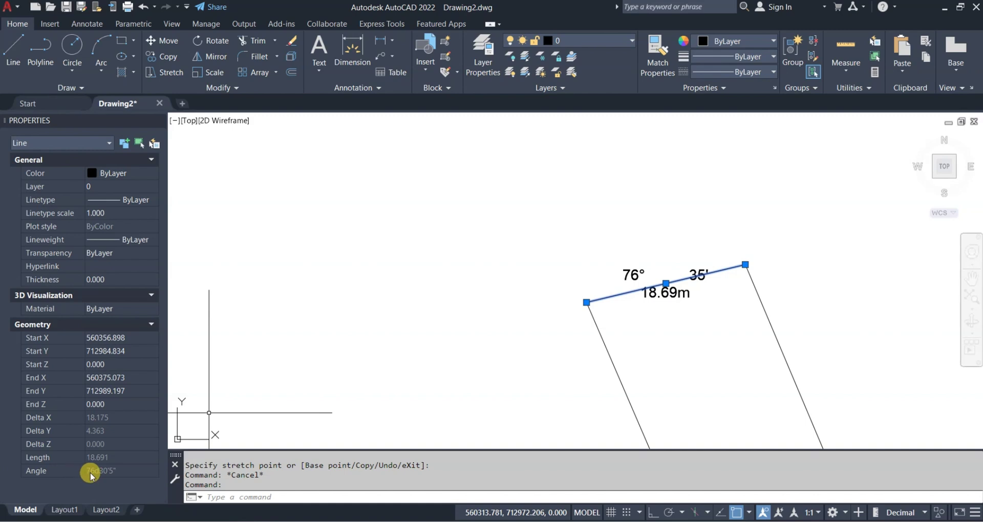
key("Escape")
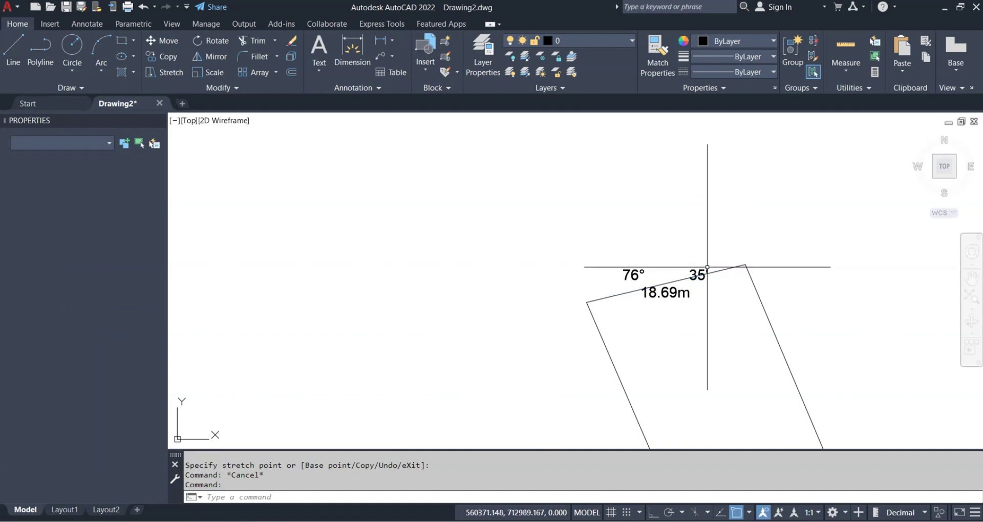
left_click(702, 270)
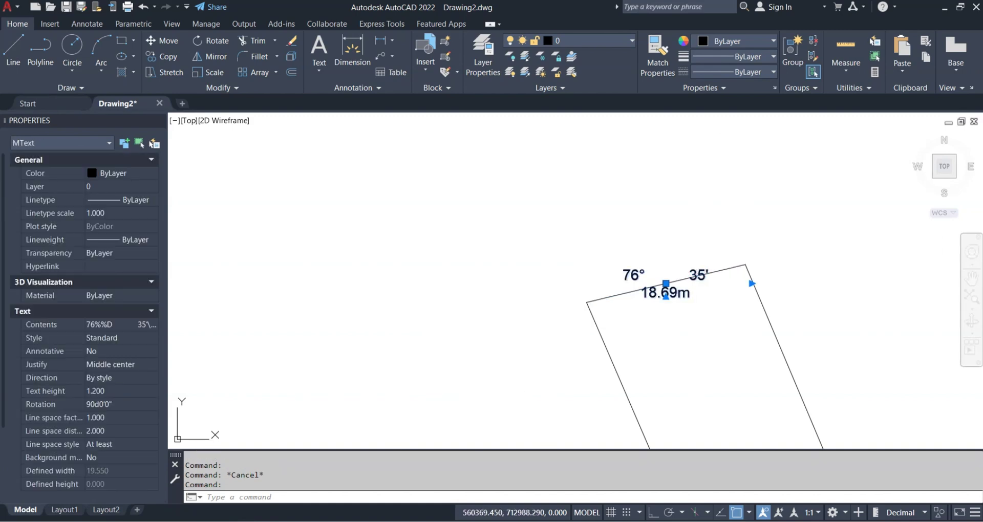
double_click(699, 276)
left_click_drag(704, 279, 695, 276)
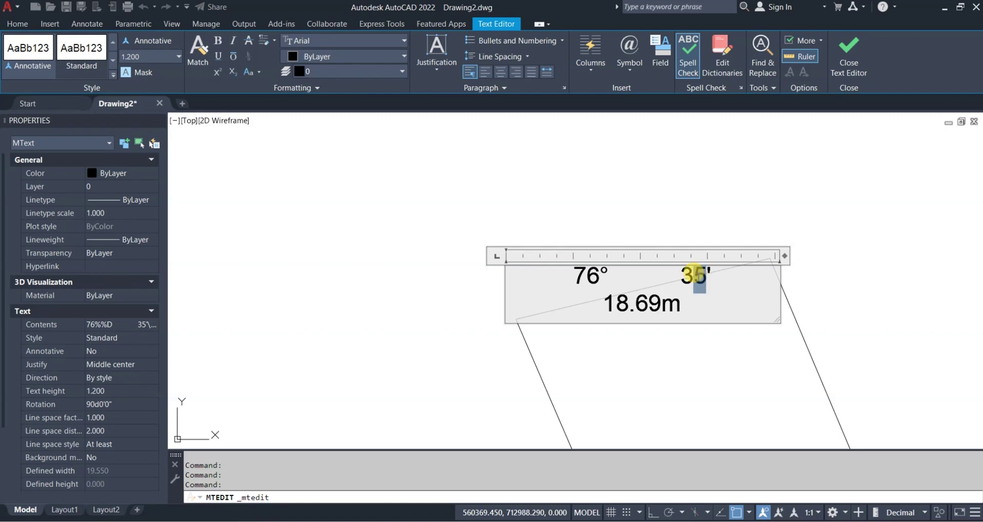
type("0")
left_click(660, 277)
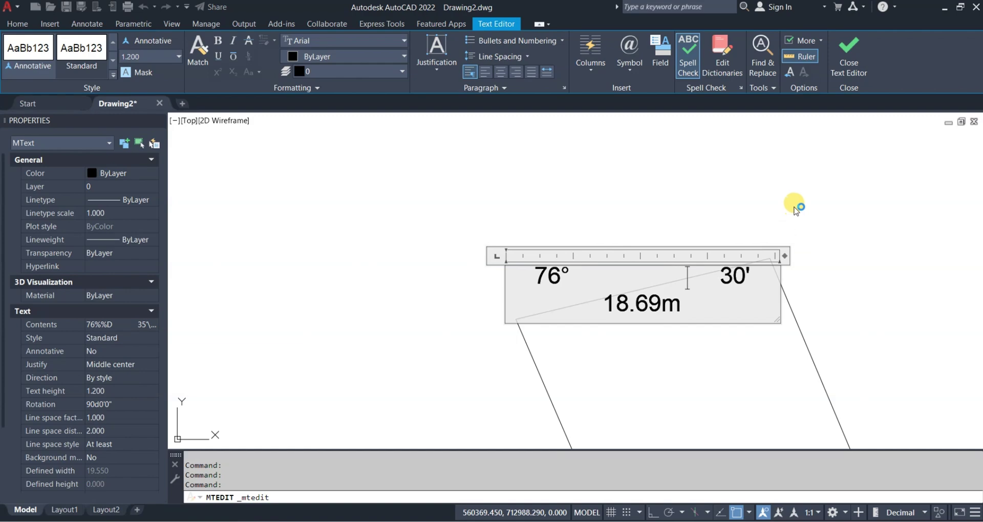
left_click(737, 195)
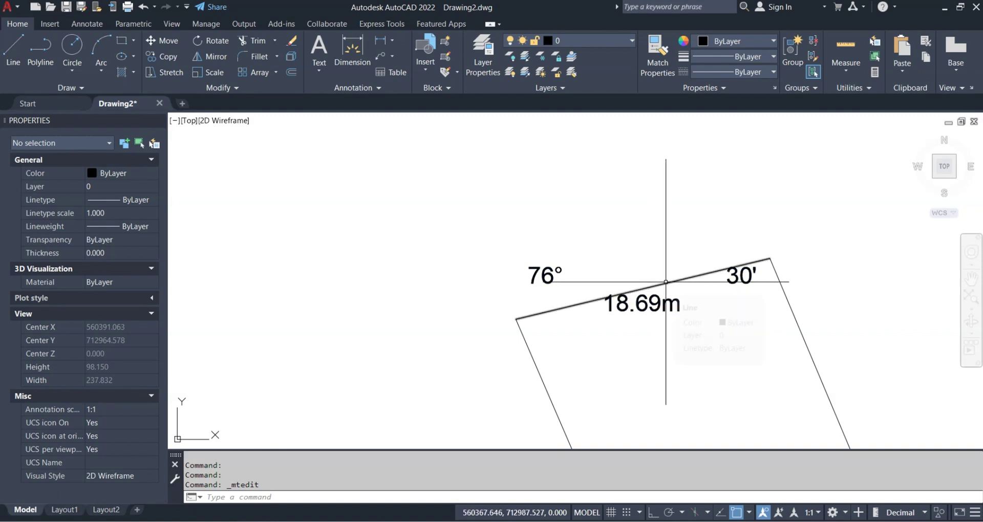
Set the upper side label's rotation to 76d30' to align it with the line
left_click(659, 308)
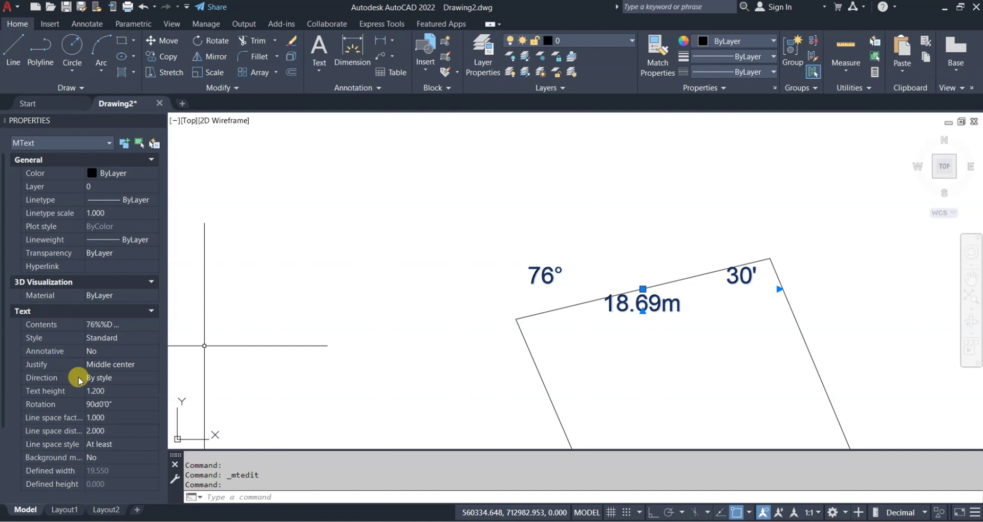
left_click(126, 403)
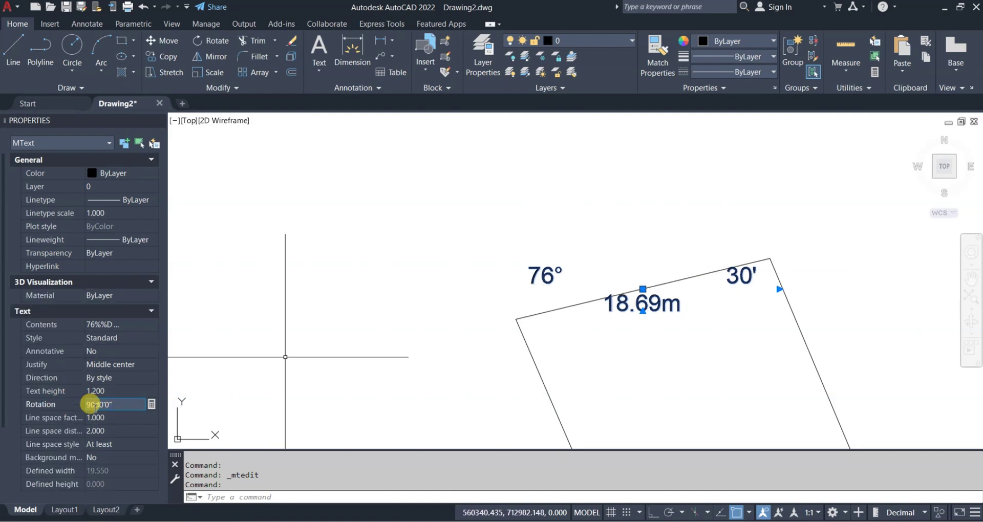
left_click(123, 404)
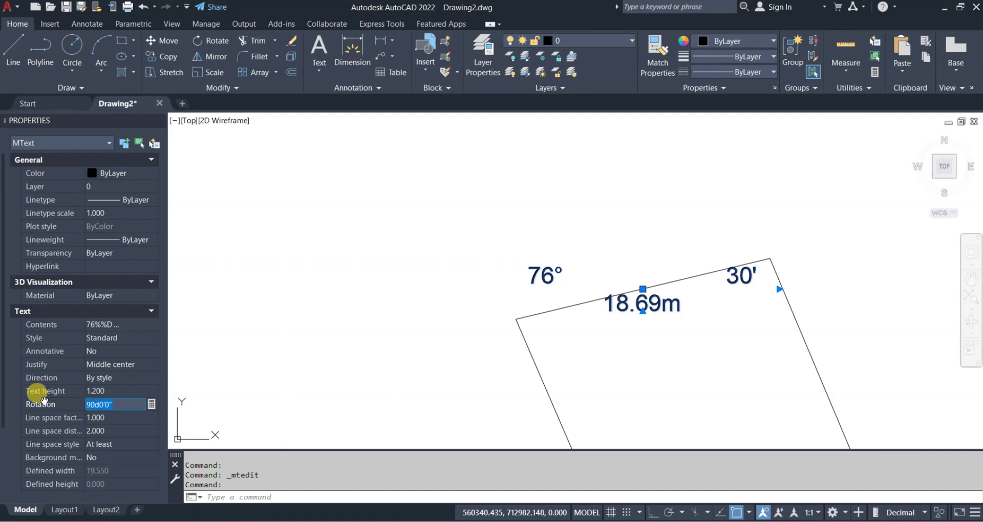
type("76d")
left_click(57, 403)
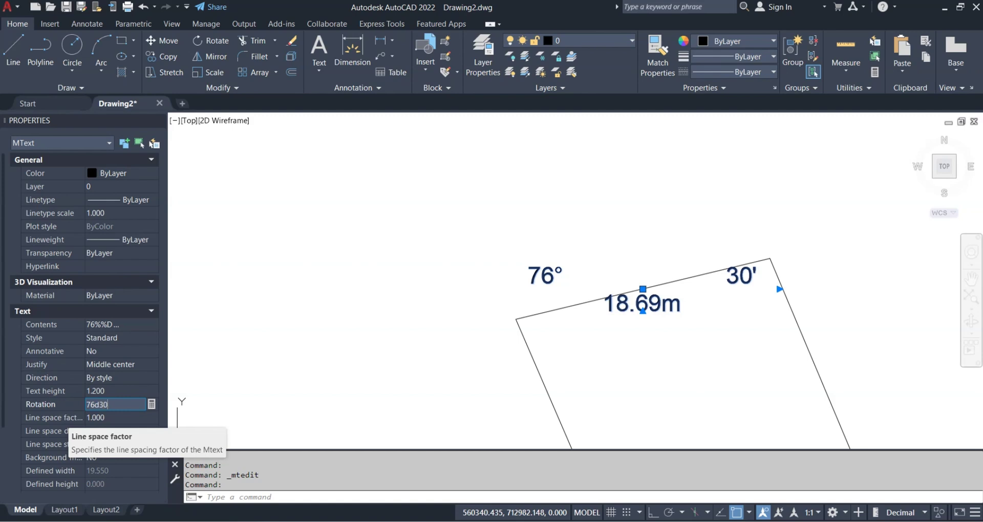
left_click(60, 417)
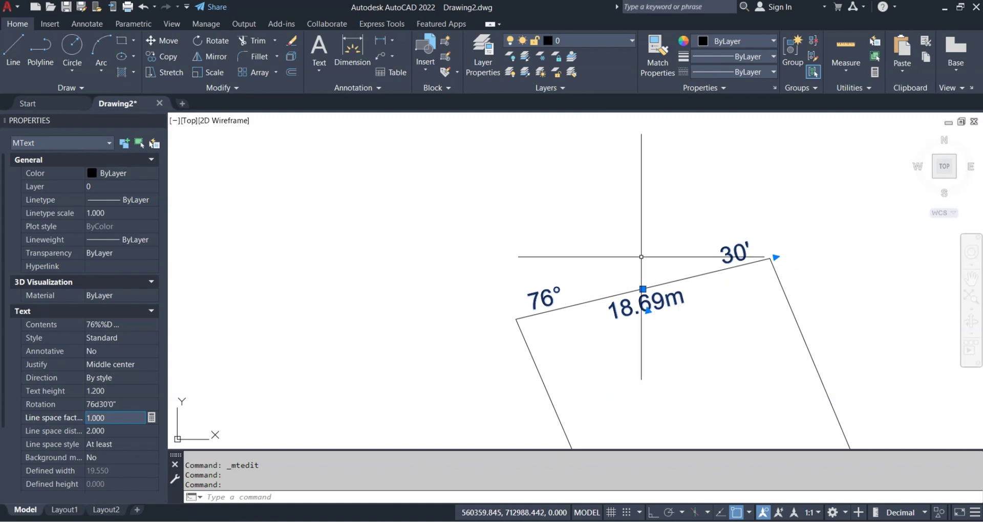
Copy the upper side's label and paste it near the middle of the boundary's right long side
scroll(540, 277, "down", 5)
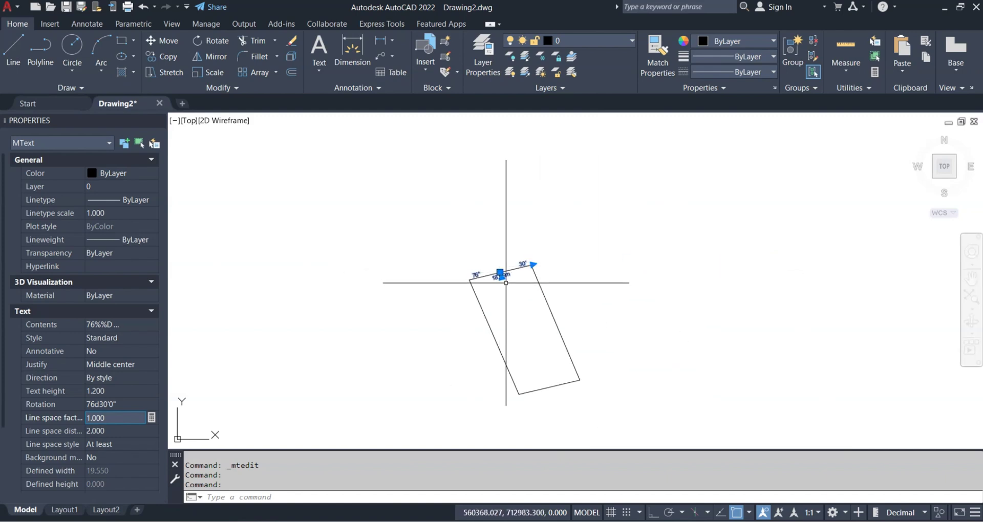
middle_click_drag(534, 329, 472, 281)
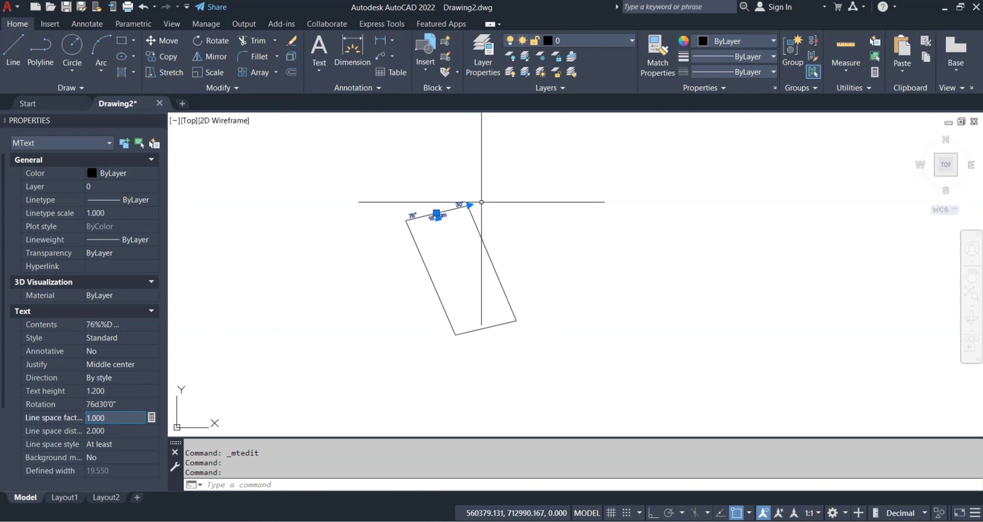
key("ctrl+c")
key("ctrl+v")
left_click(461, 256)
Check the right long side's length and change the distance in the copied label to 36.70m
scroll(496, 268, "up", 5)
left_click(484, 261)
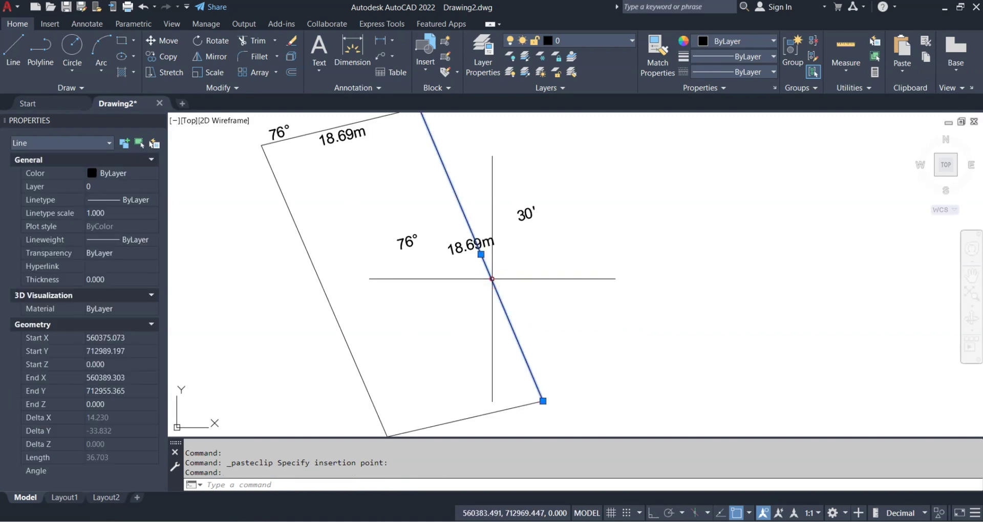
left_click(93, 464)
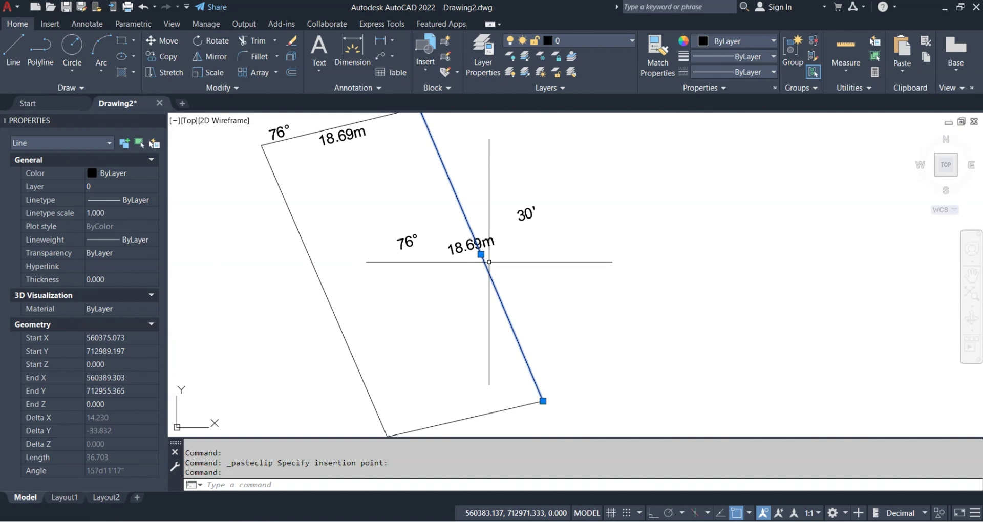
key("Escape")
left_click(486, 242)
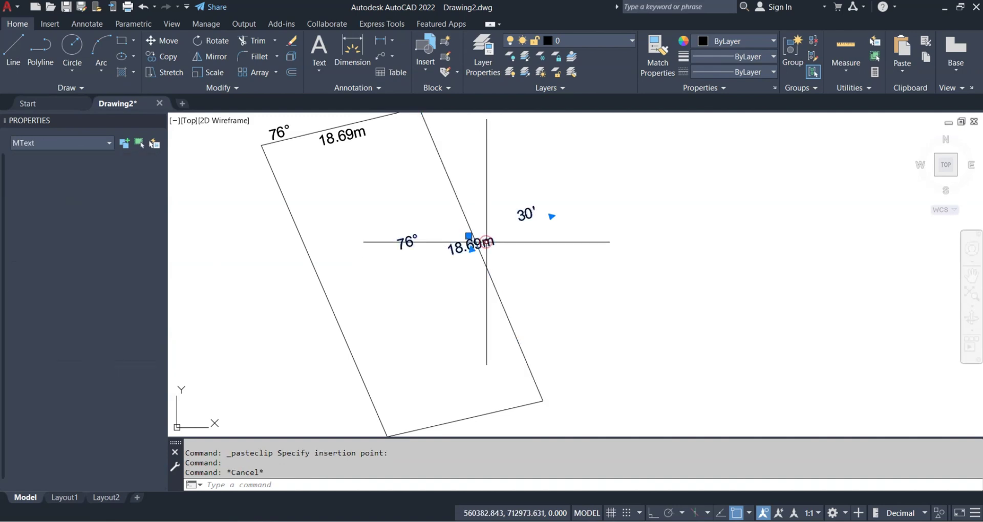
double_click(471, 243)
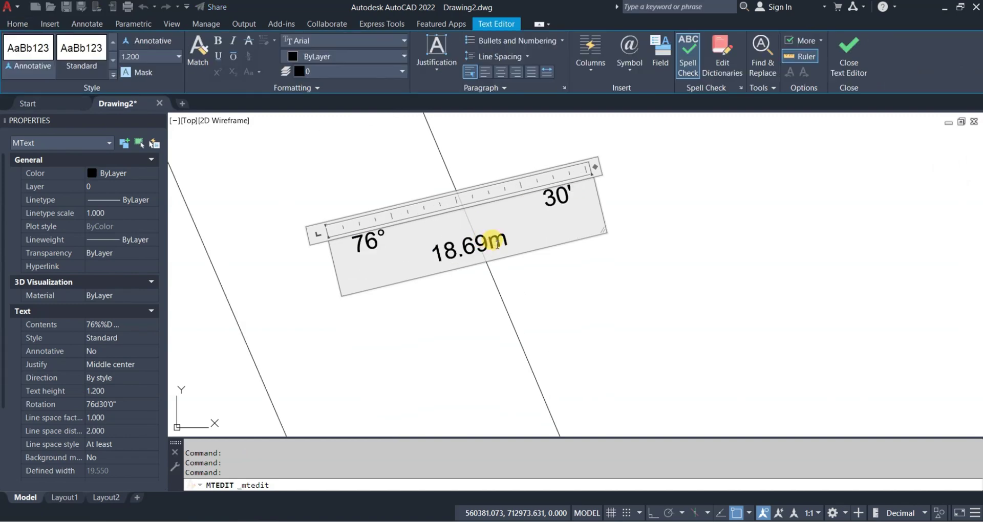
left_click_drag(492, 244, 393, 259)
type("36.70")
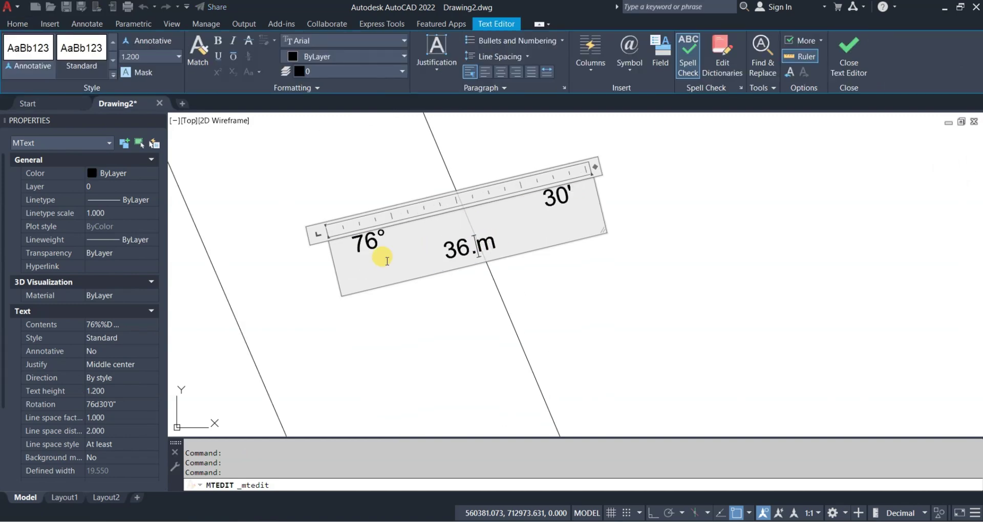
left_click(618, 291)
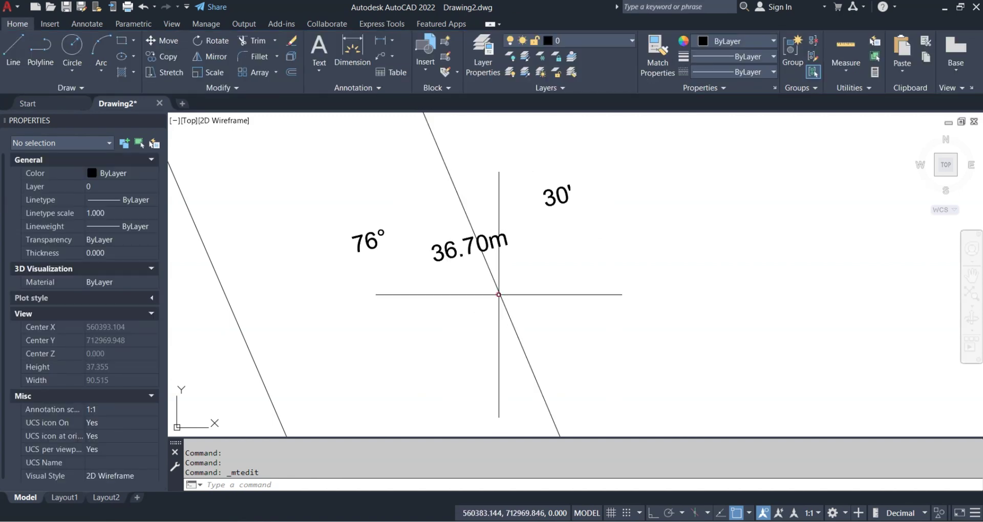
Check the right long side's angle and change the bearing in its label to 157° 11'
left_click(499, 295)
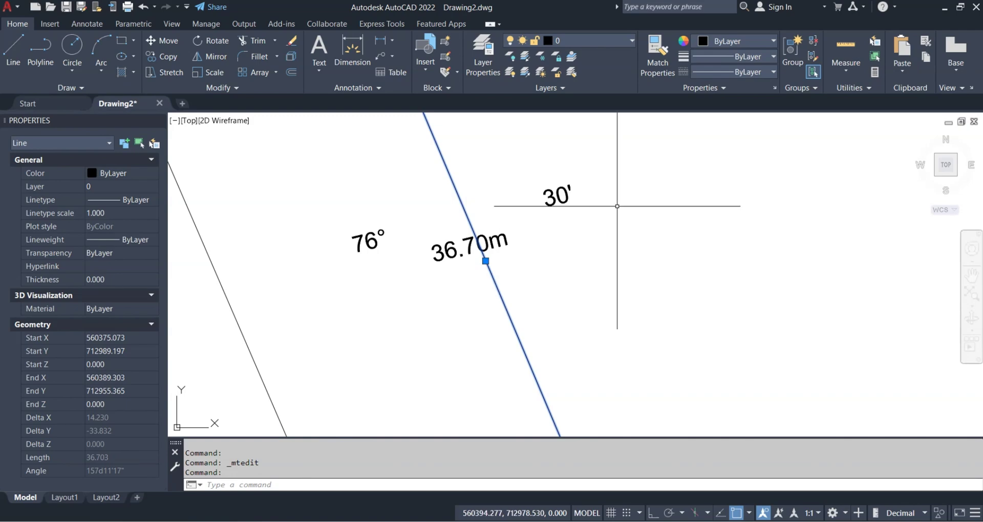
key("Escape")
left_click(365, 241)
right_click(376, 243)
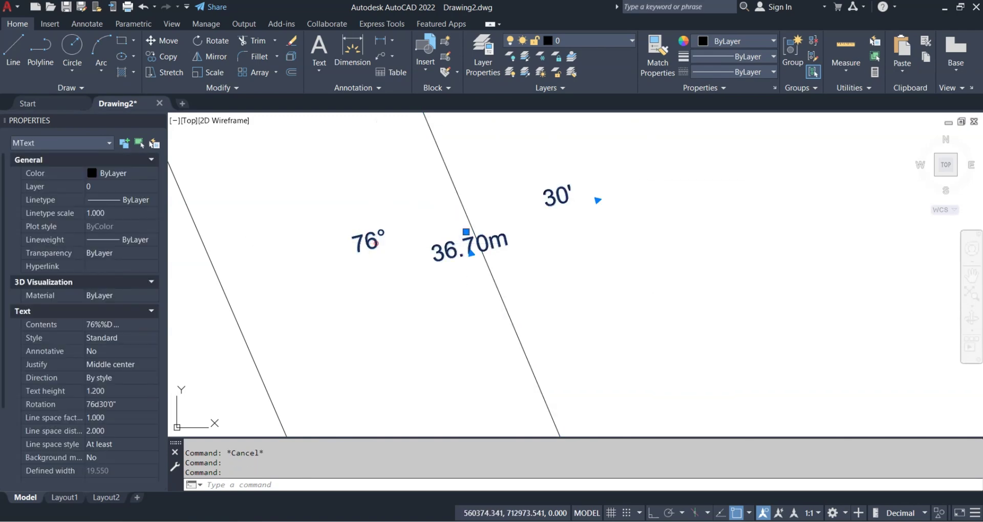
double_click(381, 236)
left_click_drag(368, 238, 333, 248)
type("157")
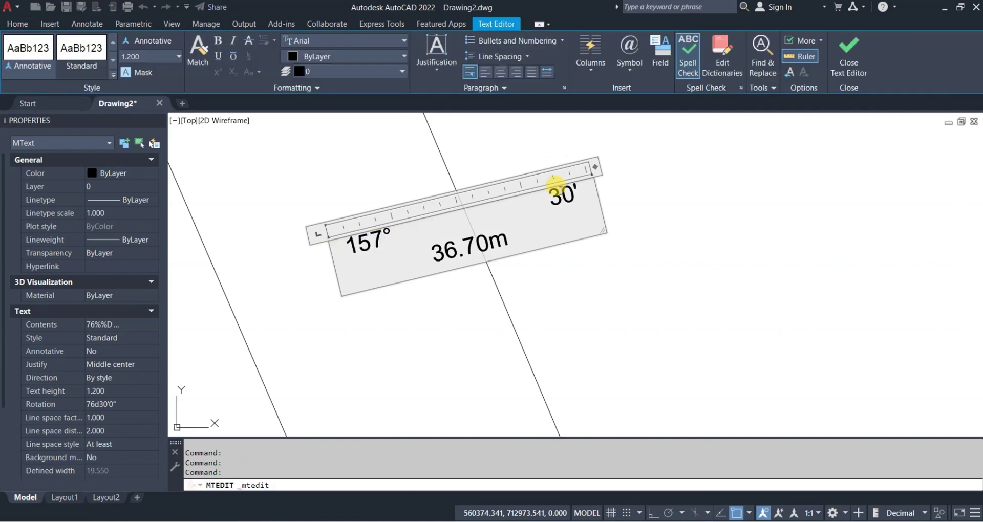
left_click_drag(572, 197, 549, 201)
type("11")
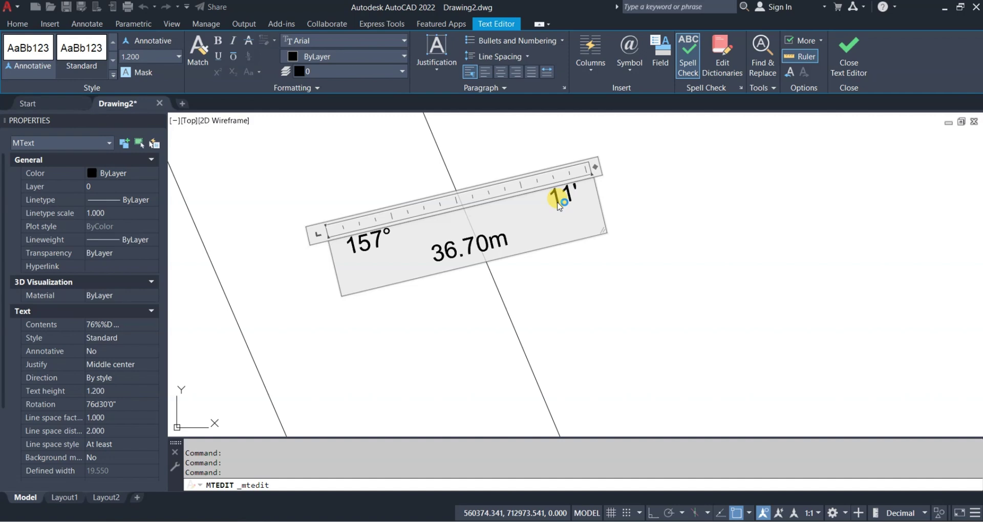
Widen the right long side's label text box so the degrees and minutes of the bearing spread farther apart
scroll(445, 233, "down", 4)
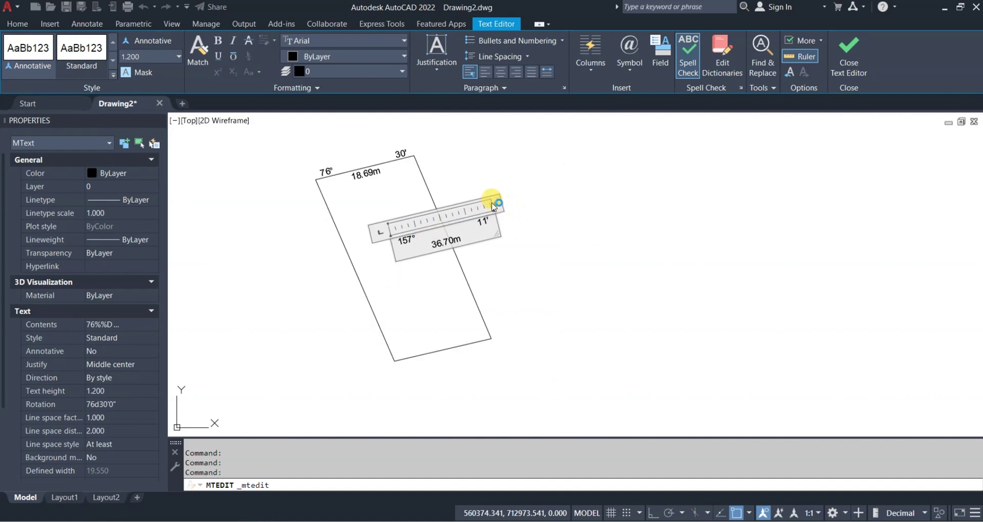
left_click_drag(494, 204, 572, 185)
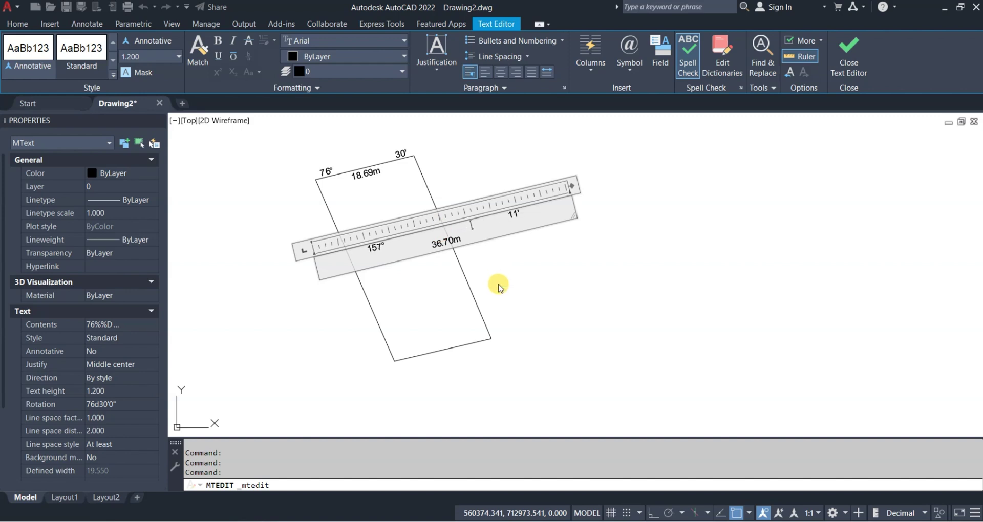
left_click(501, 285)
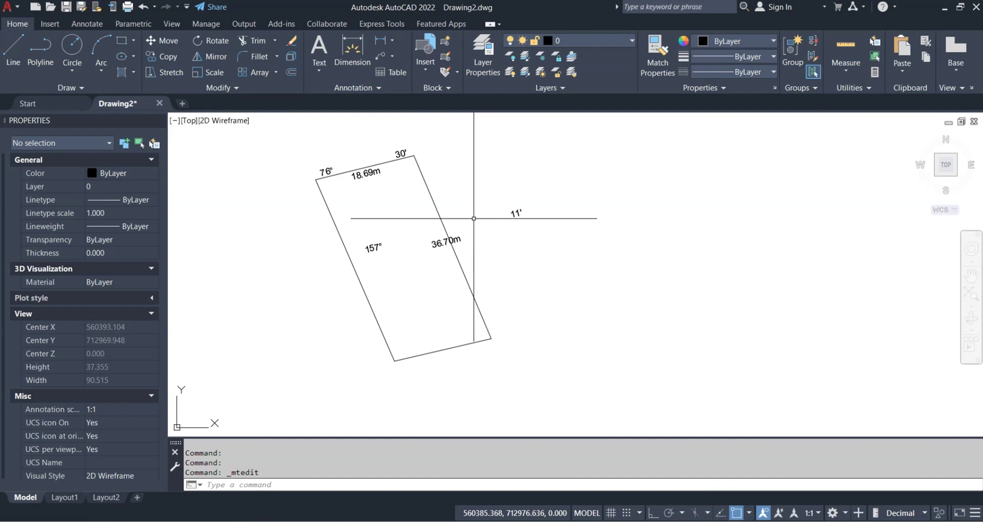
Set the rotation of the right long side's label to 157d11' so it runs along the line
left_click(461, 237)
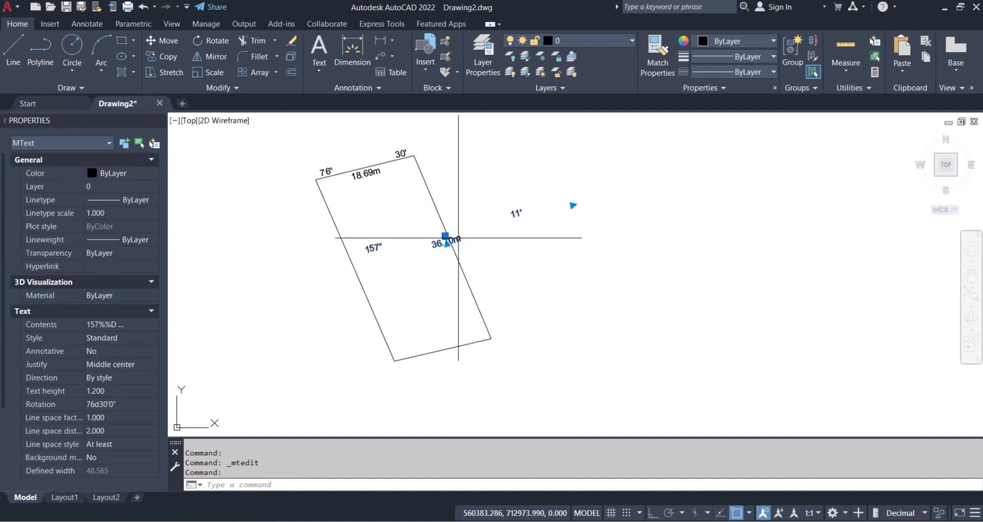
left_click(114, 403)
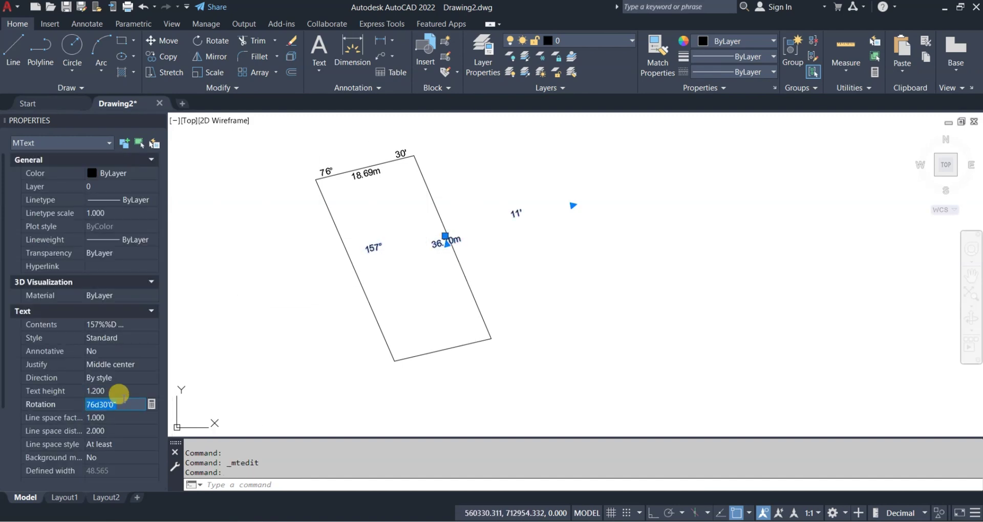
left_click(122, 403)
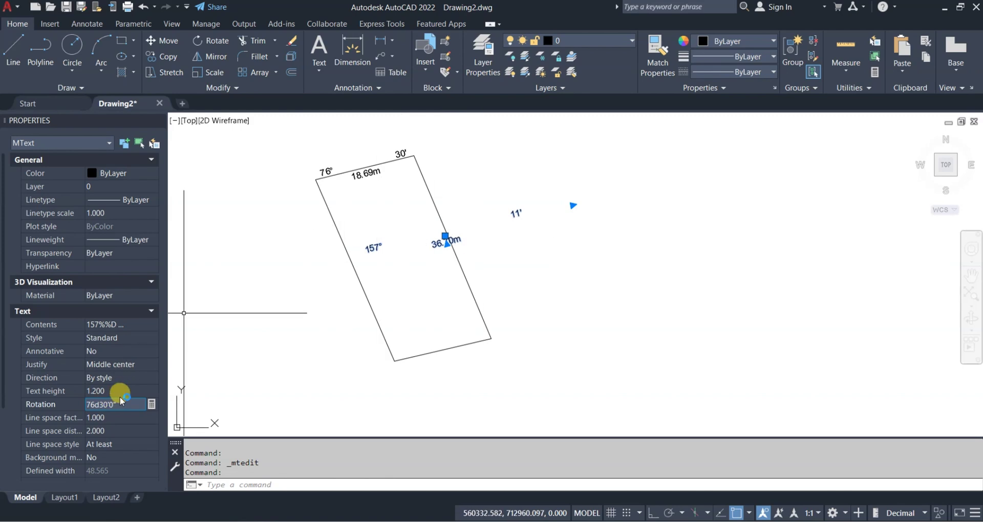
double_click(119, 403)
type("156")
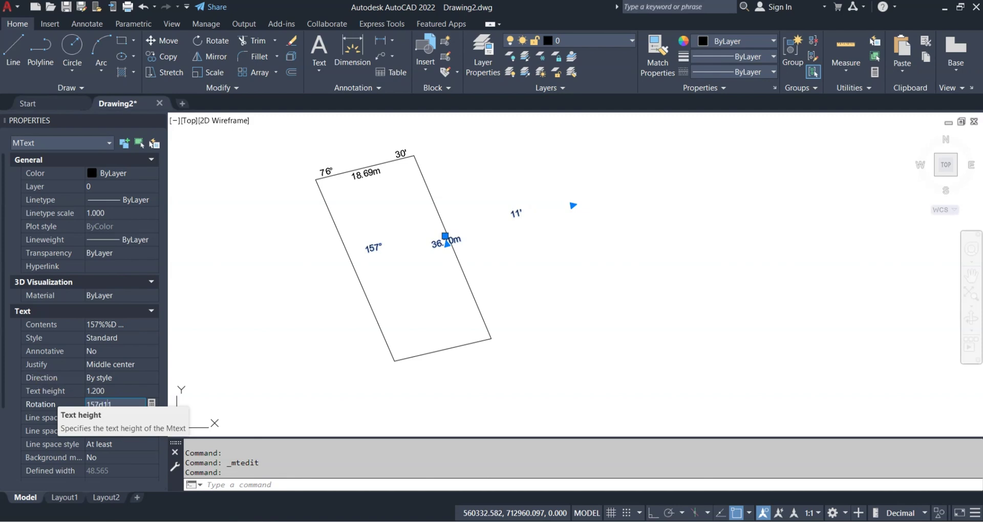
type("d11")
key("Tab")
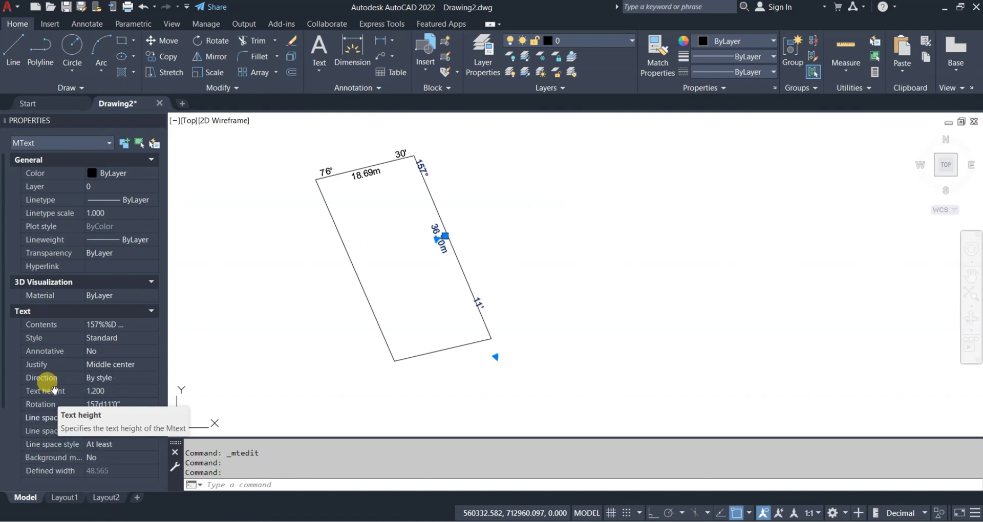
Move the right long side's label onto the line's midpoint and check which object snaps are active
scroll(443, 238, "up", 2)
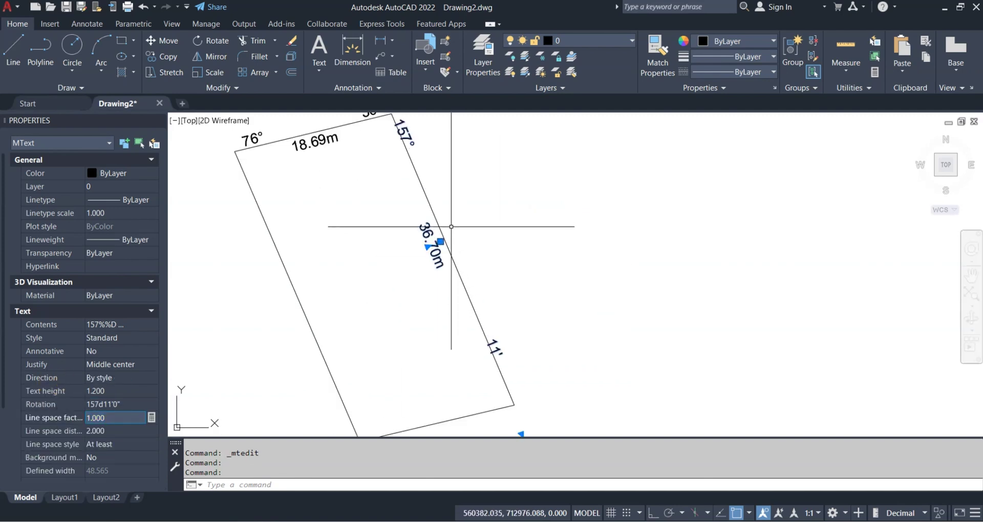
left_click(445, 236)
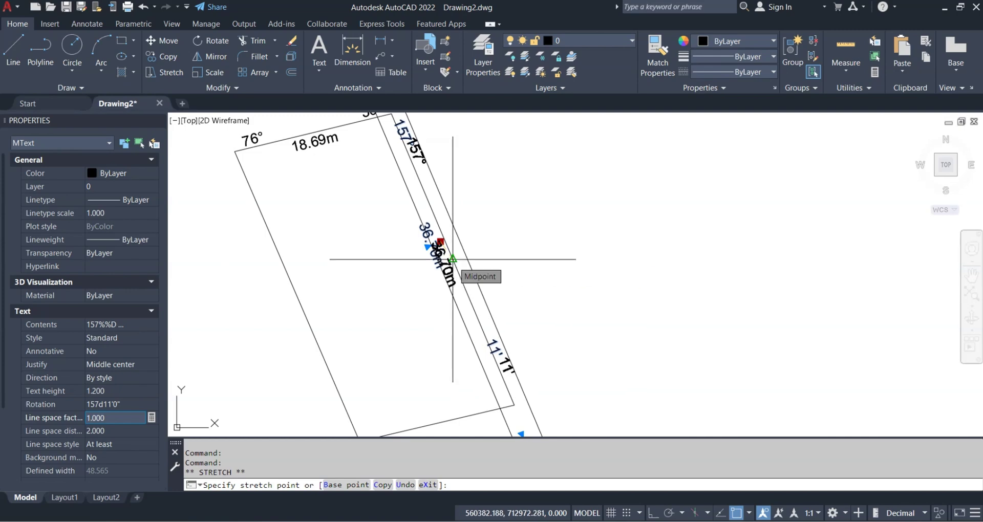
left_click(453, 260)
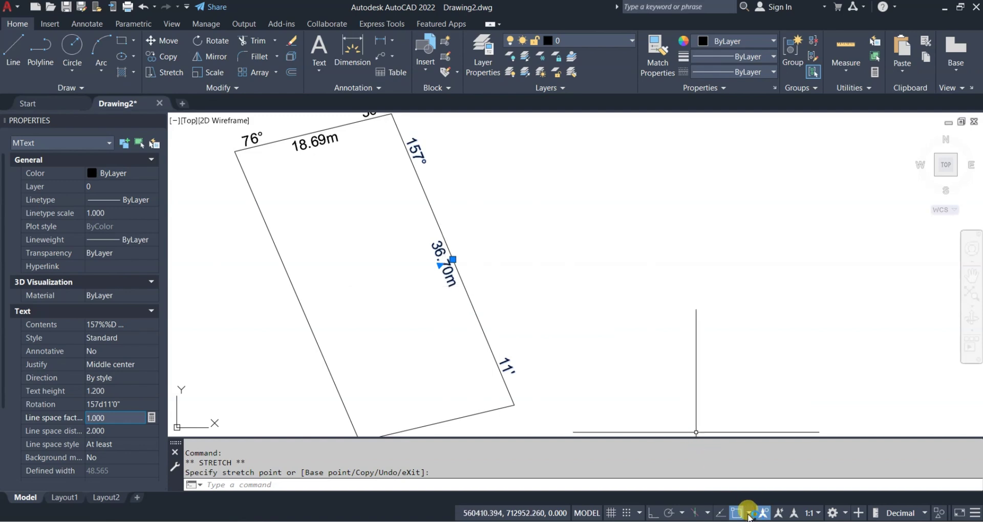
left_click(750, 513)
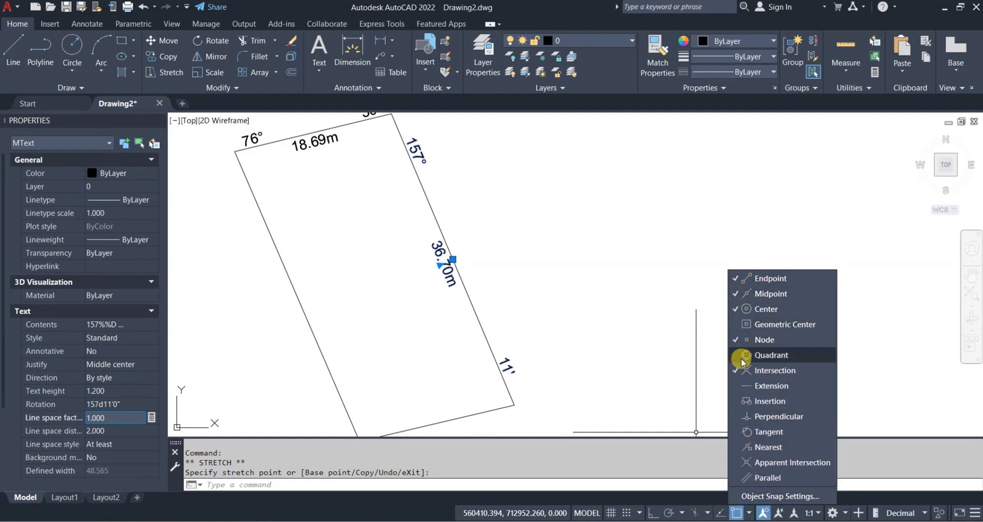
left_click(539, 285)
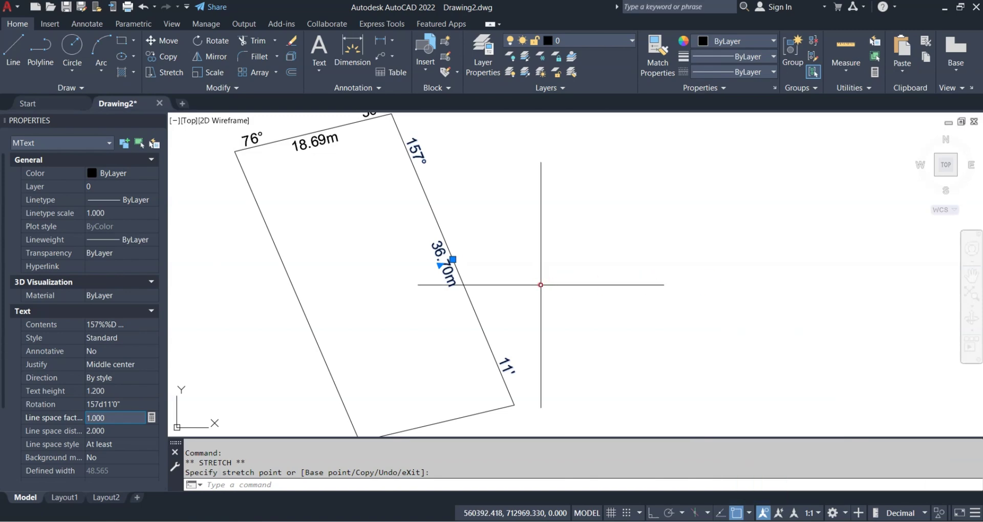
mouse_move(495, 265)
middle_mouse_down()
mouse_move(503, 270)
mouse_move(507, 244)
middle_mouse_up()
key("Escape")
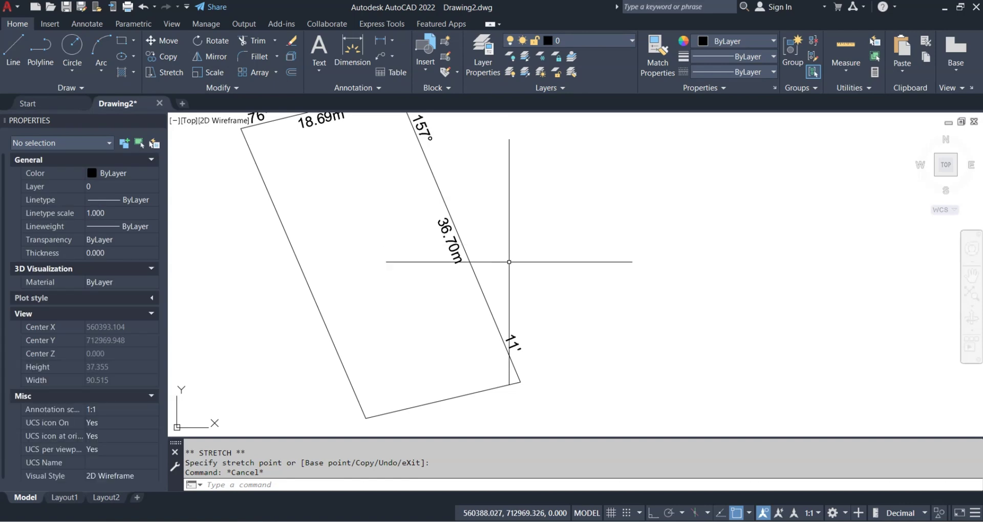
Copy the upper side's label and paste it at the middle of the boundary's lower side
scroll(507, 256, "down", 4)
scroll(469, 328, "up", 6)
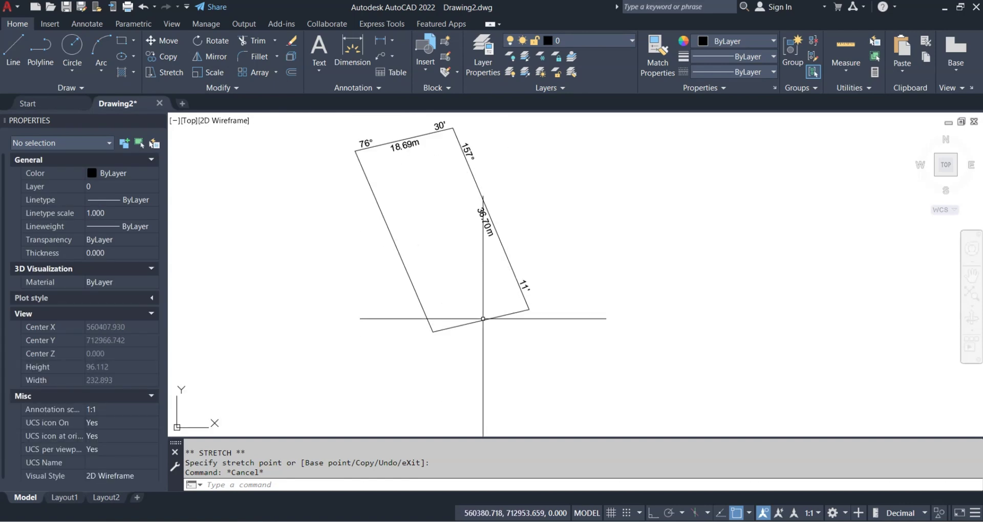
scroll(469, 328, "down", 6)
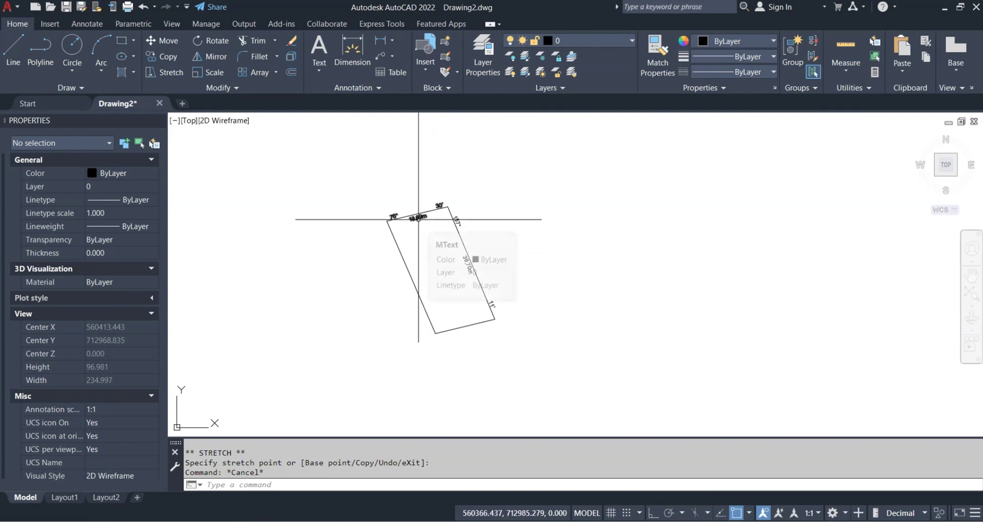
left_click(418, 217)
key("ctrl+c")
key("Escape")
key("ctrl+v")
scroll(425, 340, "up", 4)
key("Escape")
Rearrange the lower side's label so the distance sits above the line and the bearing below it
double_click(562, 315)
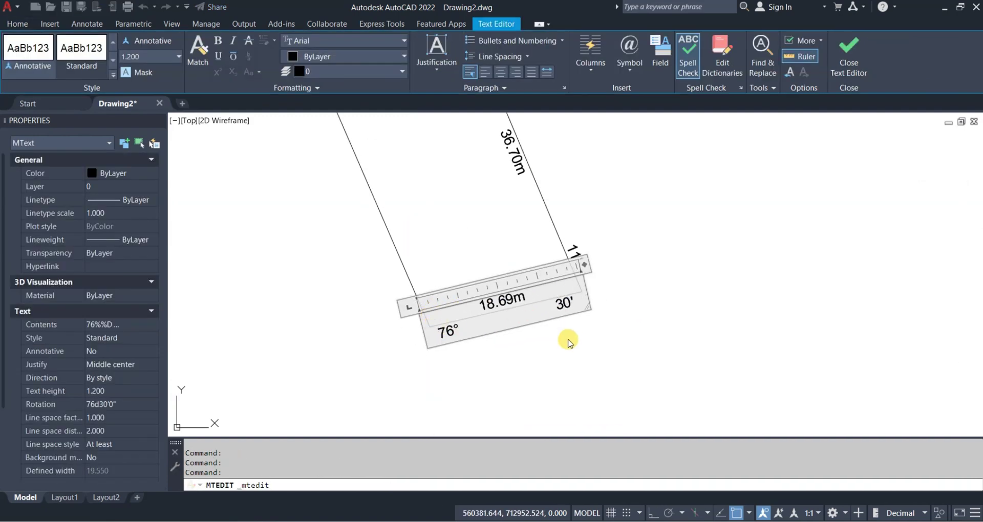
left_click(567, 335)
left_click(395, 340)
key("Escape")
Change the distance in the lower side's label to 18.37m
double_click(499, 298)
scroll(499, 298, "up", 2)
type("37")
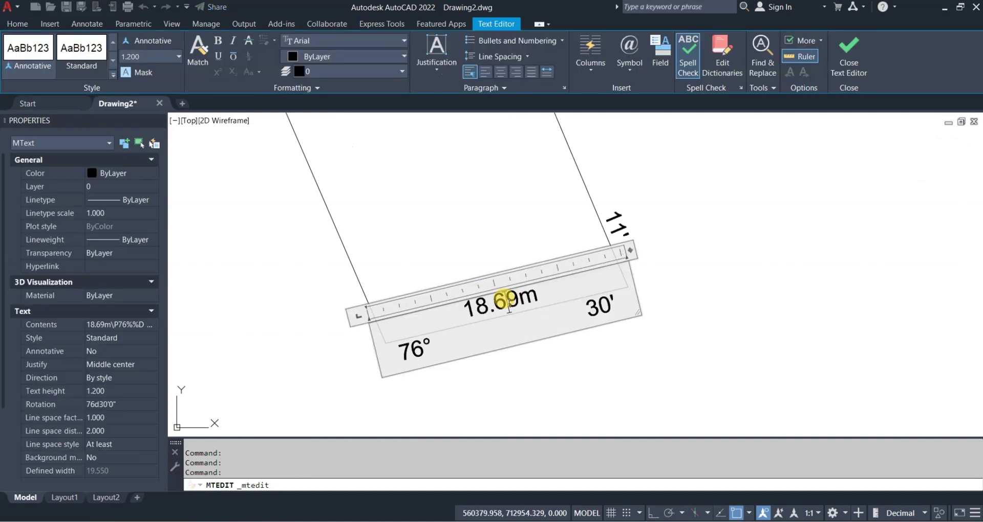
Check the lower side's angle and change the bearing in its label to 256° 51'
left_click(549, 304)
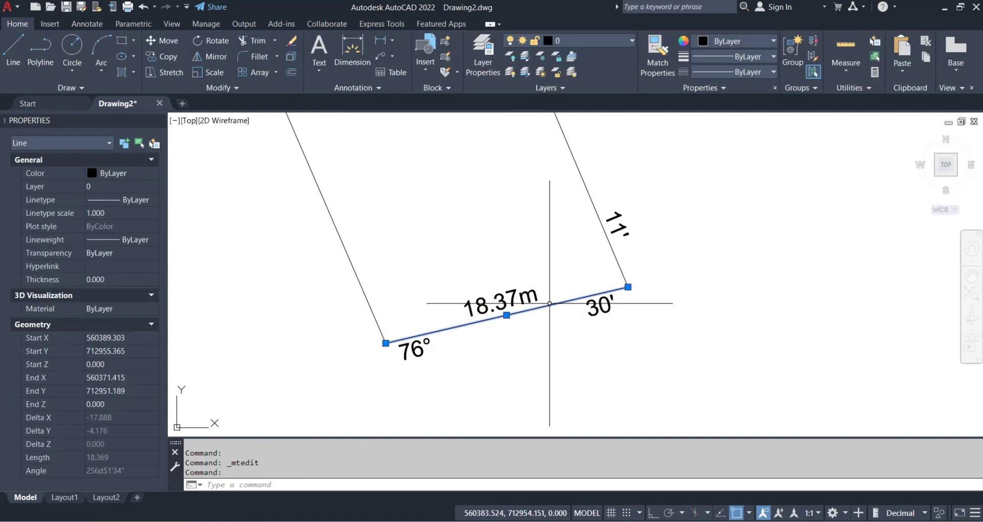
key("Escape")
double_click(414, 353)
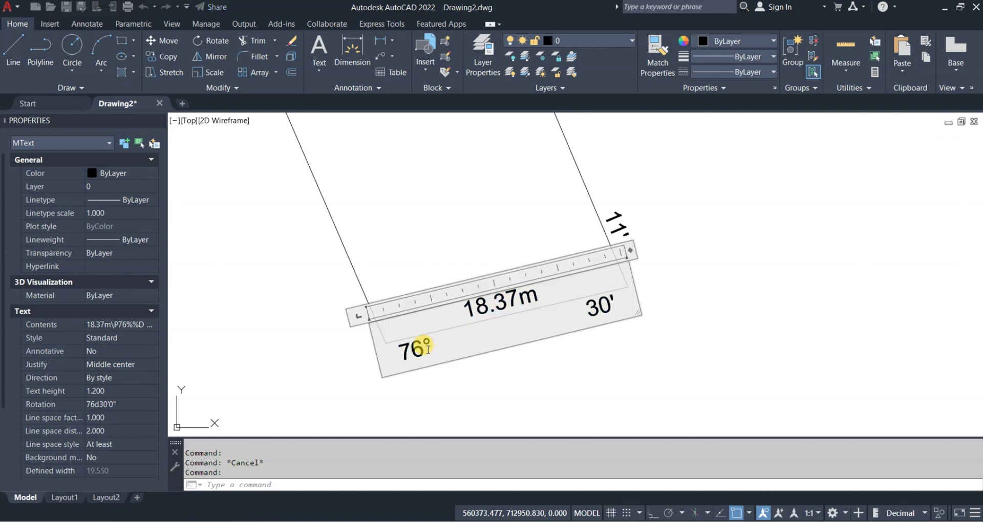
double_click(410, 351)
type("256")
double_click(636, 301)
type("51")
left_click(686, 308)
Copy the right long side's label and paste it at the middle of the boundary's left long side
scroll(623, 241, "down", 2)
left_click(621, 241)
key("Escape")
left_click(617, 241)
key("ctrl+c")
key("ctrl+v")
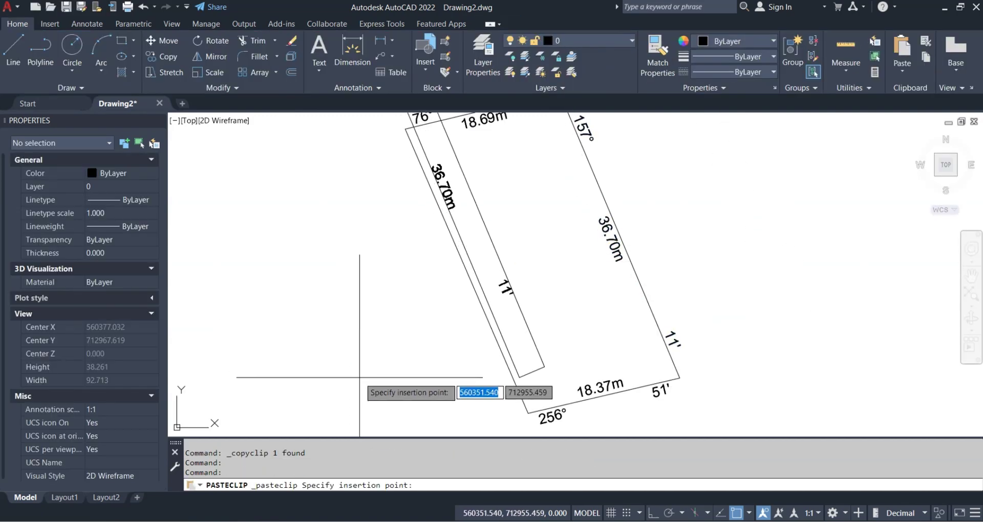
scroll(358, 387, "up", 2)
left_click(471, 187)
Rearrange the left long side's label so the distance comes first and the bearing falls outside the parcel
double_click(476, 187)
double_click(483, 177)
key("Delete")
left_click(279, 168)
left_click(281, 175)
left_click(374, 256)
Check the left long side's angle and change the bearing in its label to 336° 40'
left_click(533, 281)
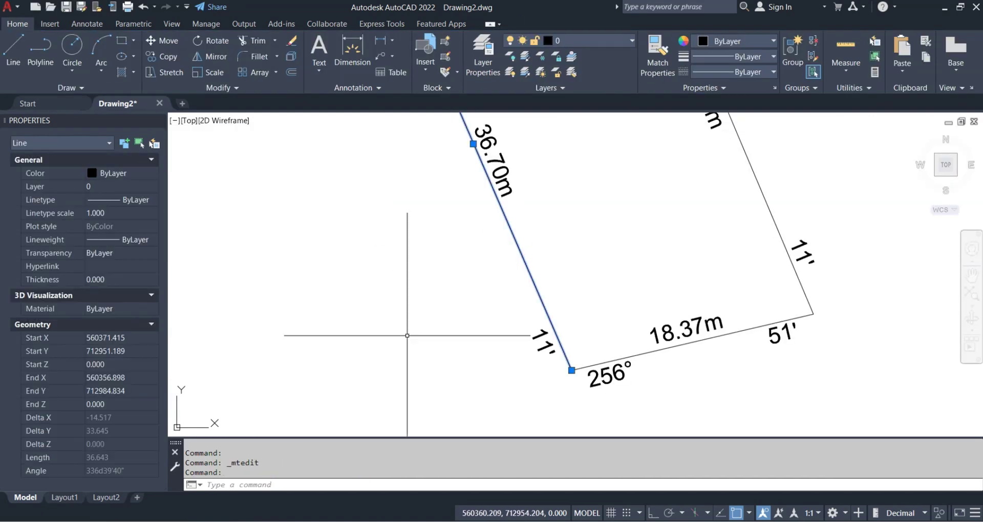
key("Escape")
double_click(500, 191)
left_click(417, 177)
double_click(652, 185)
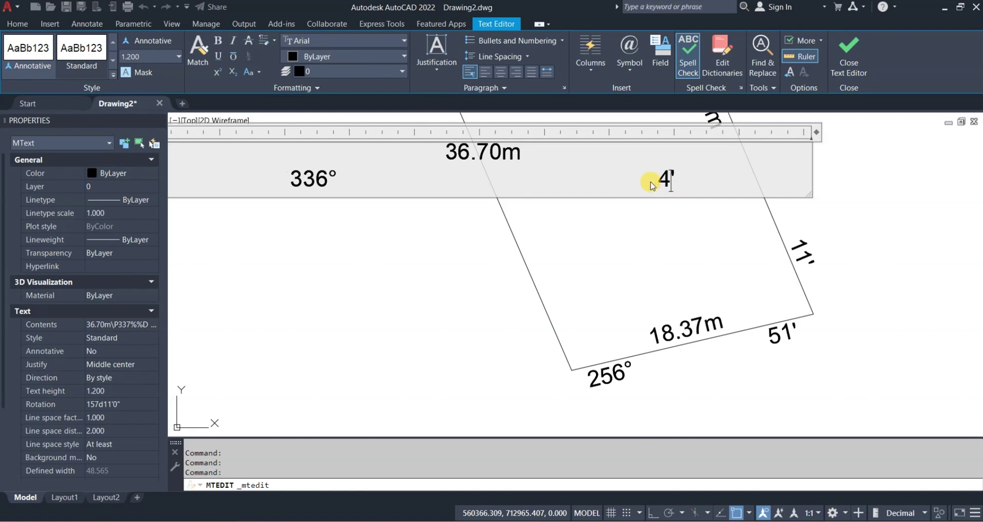
type("40")
left_click(483, 226)
Check the left long side's length and change the distance in its label to 36.64m
left_click(504, 215)
key("Escape")
left_click(492, 164)
double_click(491, 163)
left_click(505, 304)
scroll(504, 304, "down", 3)
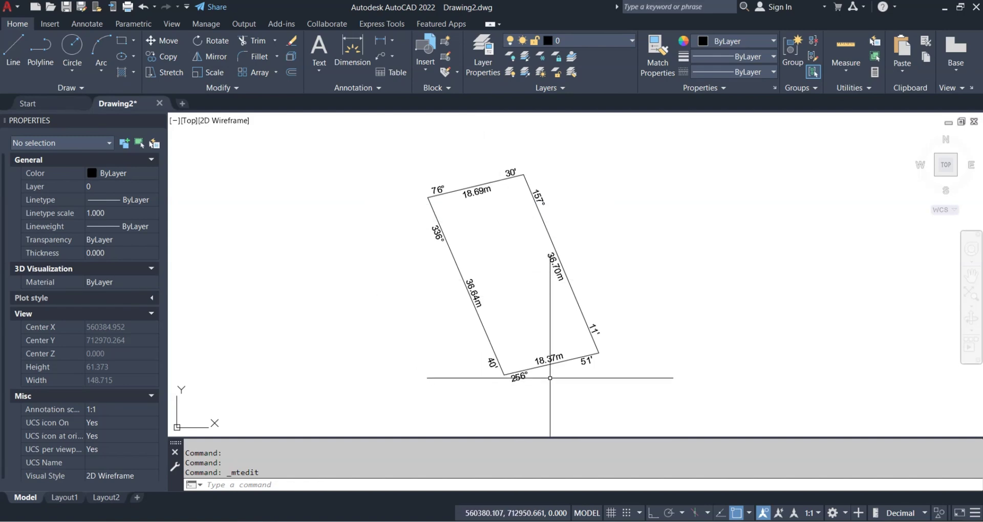
Try a rotation of 256d for the lower side's label
scroll(550, 378, "up", 4)
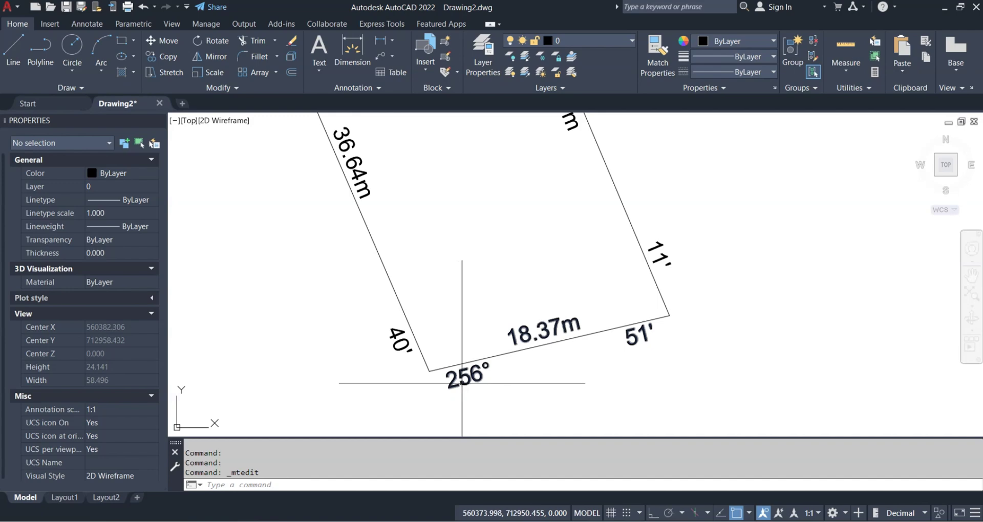
left_click(473, 377)
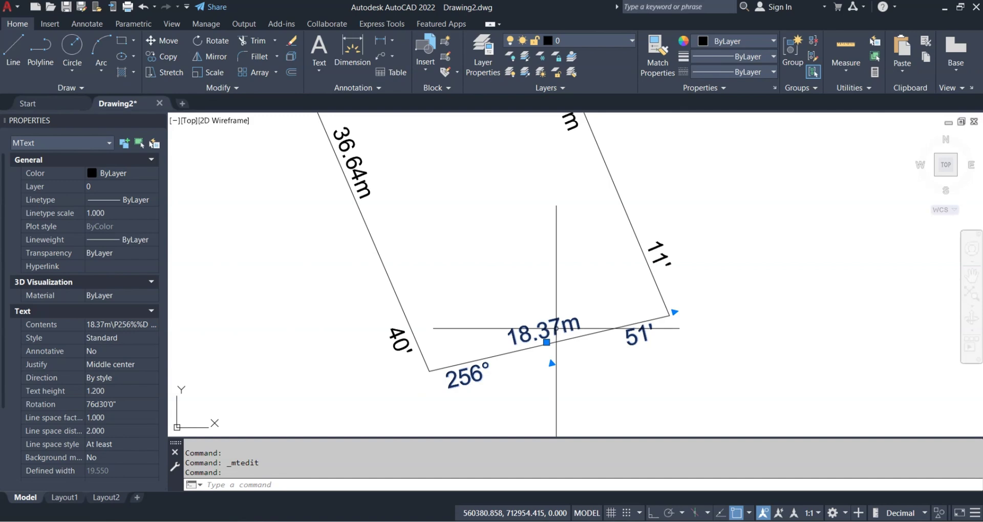
left_click(94, 397)
left_click(129, 403)
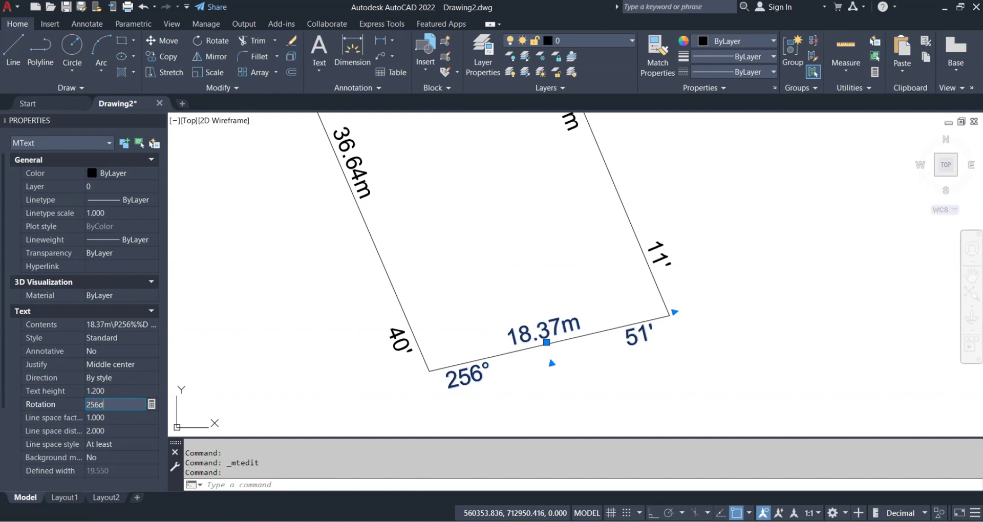
left_click(128, 416)
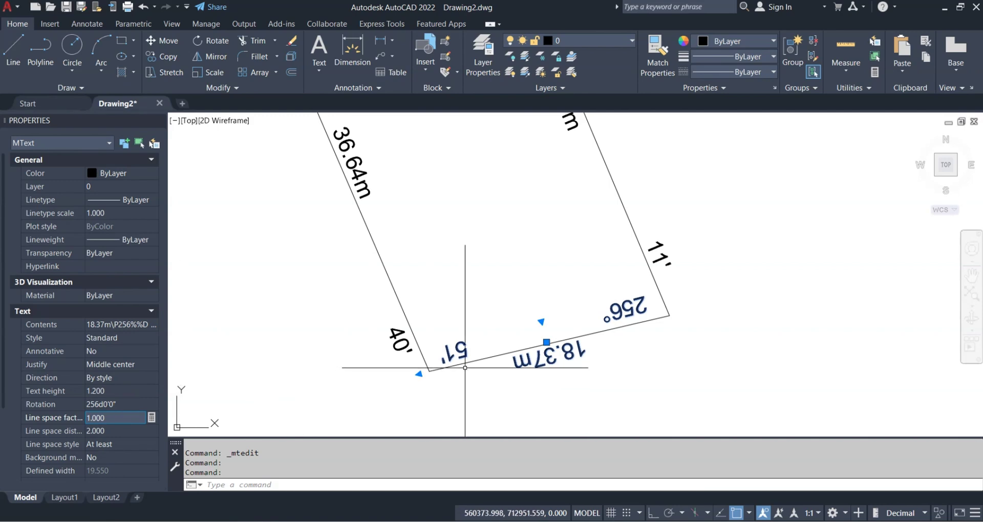
Set the lower side label's rotation to 76d51' and save the drawing
left_click(113, 404)
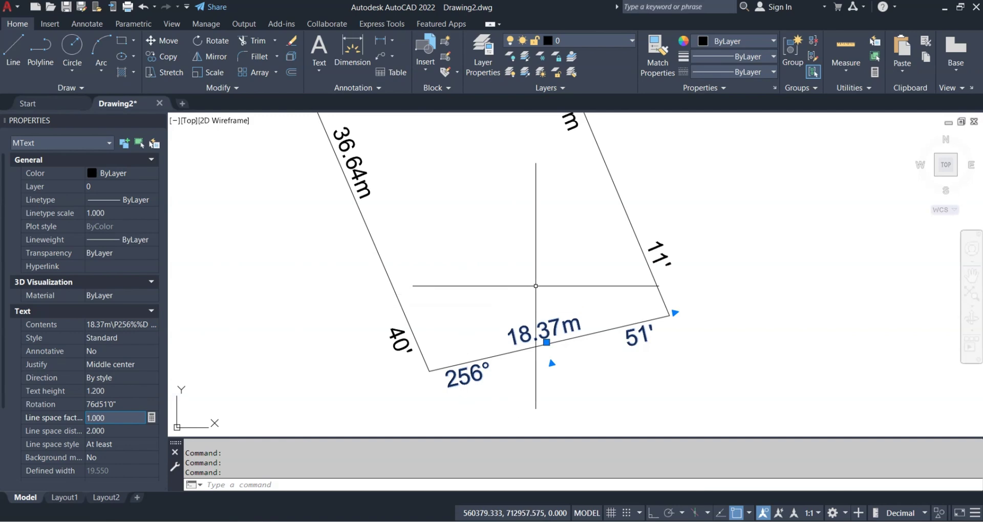
scroll(538, 351, "down", 5)
key("Escape")
key("ctrl+s")
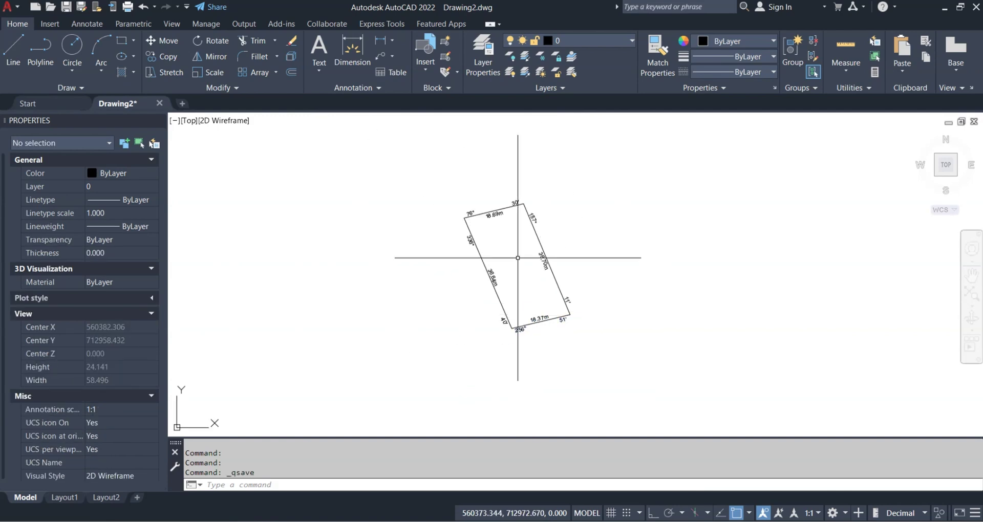
Place point objects on the corners of the parcel boundary with the multiple points tool
scroll(518, 257, "up", 4)
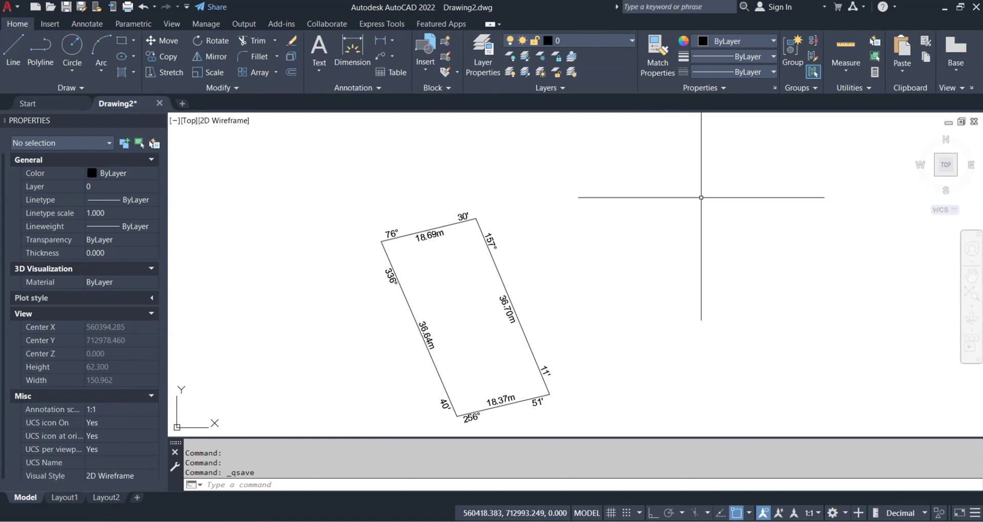
left_click(88, 90)
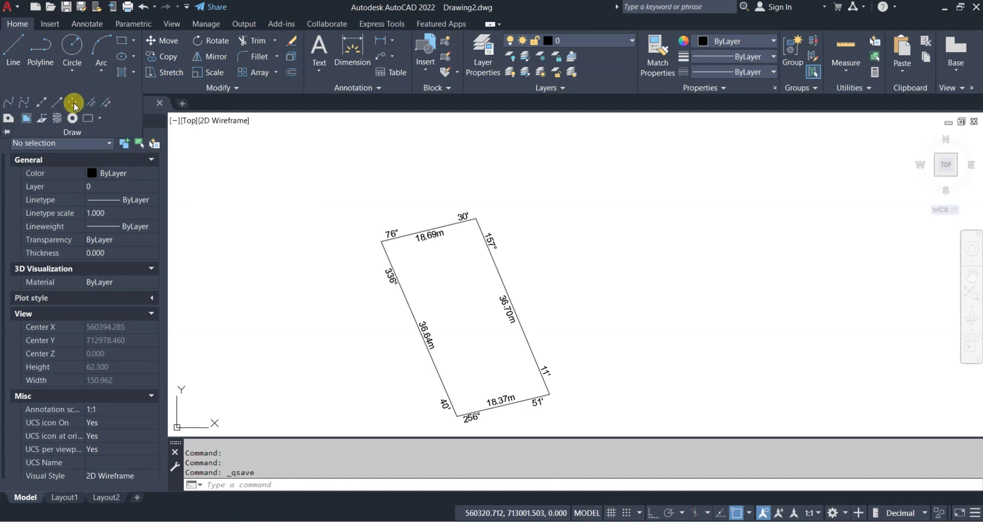
left_click(71, 102)
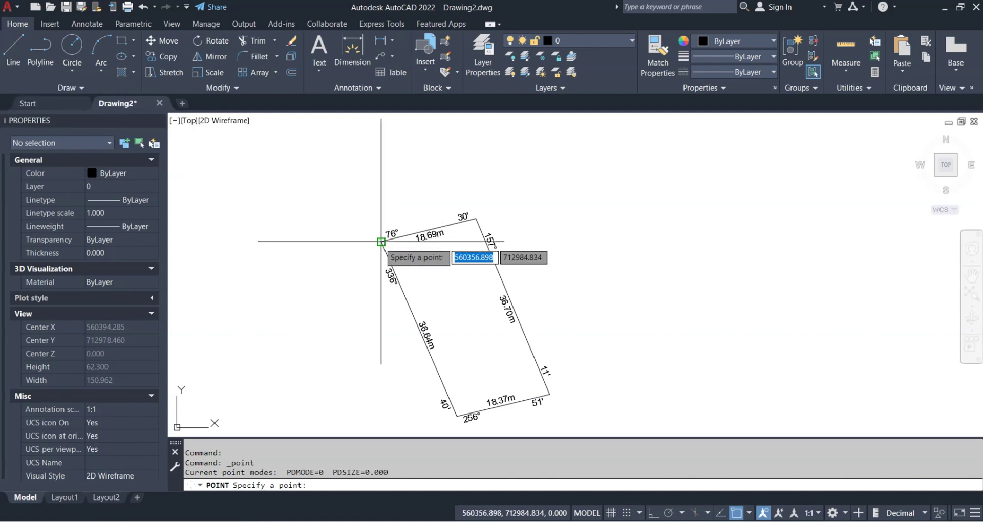
left_click(475, 218)
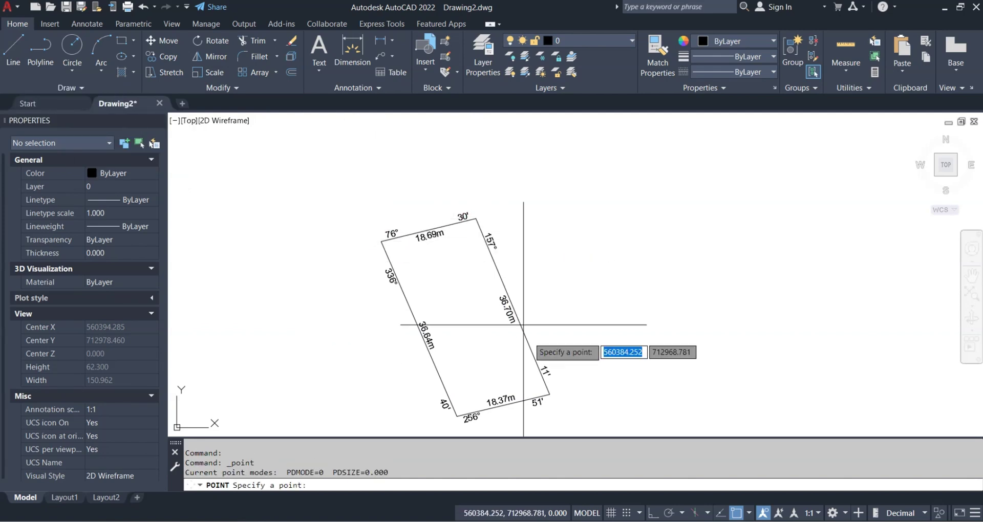
left_click(550, 394)
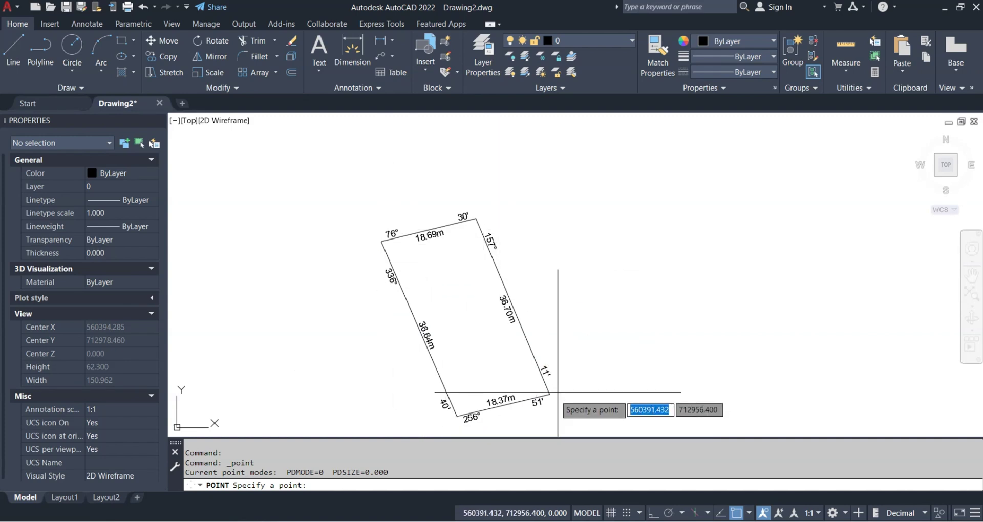
key("Escape")
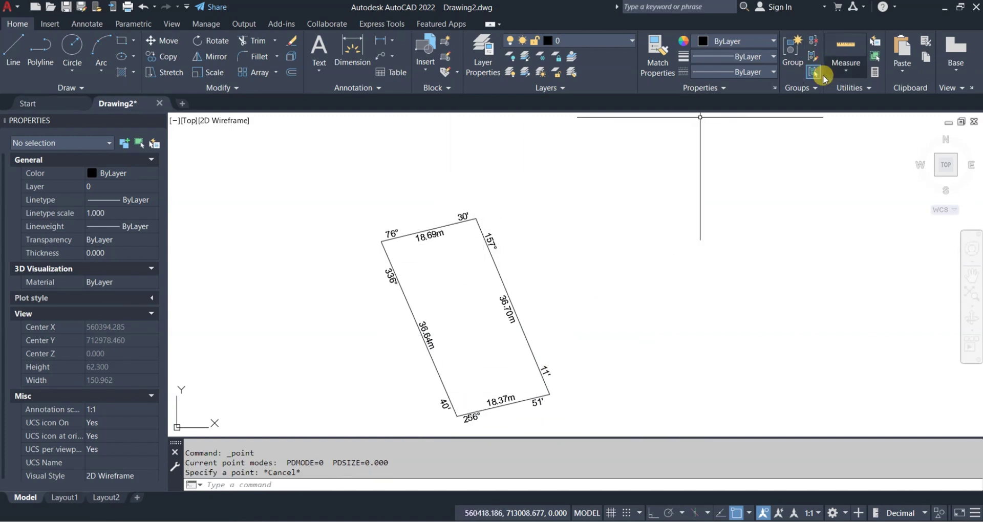
Set the point style to a square with a centre dot and a point size of 1.2 in absolute units
left_click(866, 89)
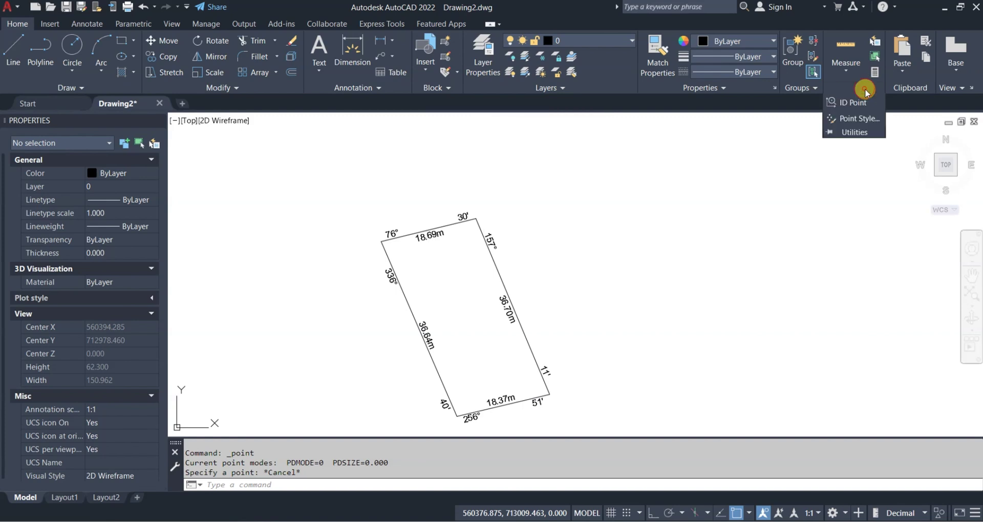
left_click(864, 121)
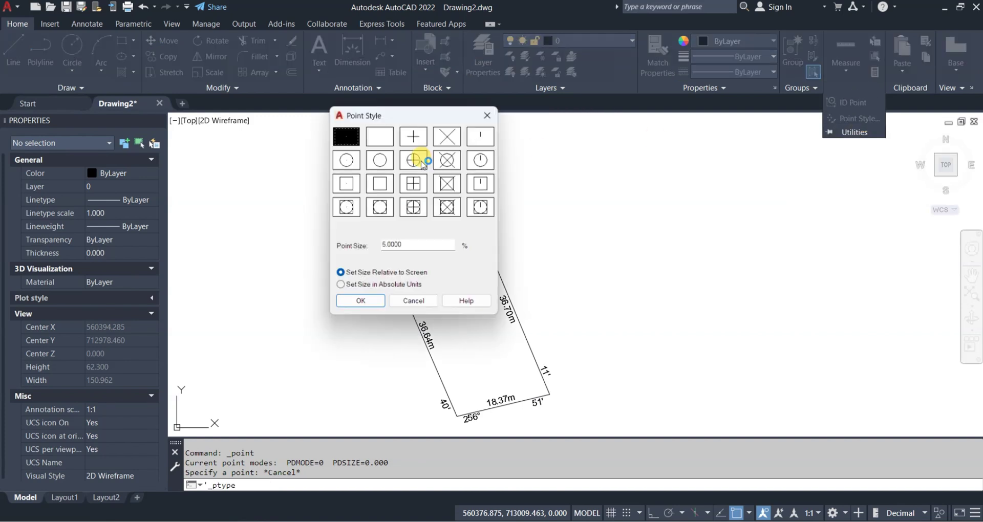
left_click(348, 185)
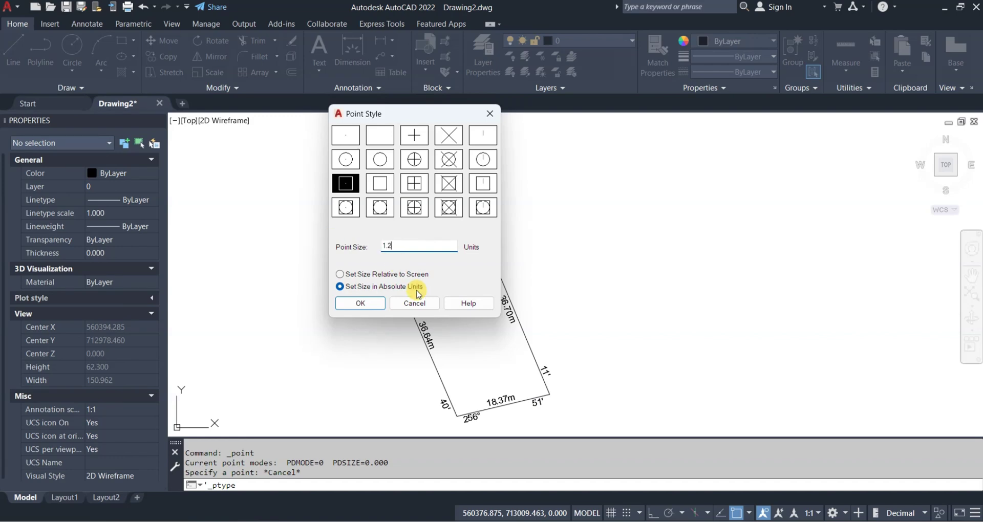
left_click(362, 303)
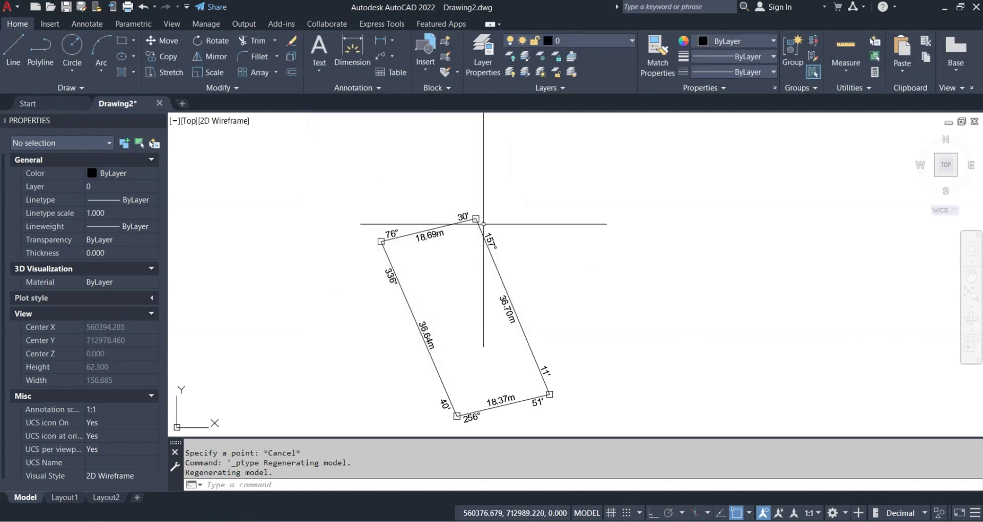
Draw a circle of about 0.094 radius centred on the parcel's upper-right corner, with object snap off while picking the radius
scroll(483, 223, "up", 4)
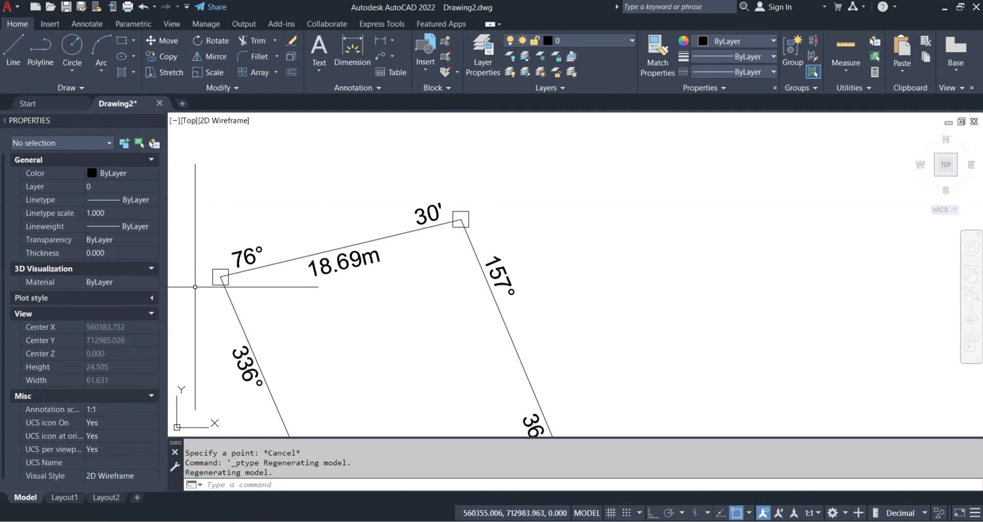
scroll(522, 228, "down", 6)
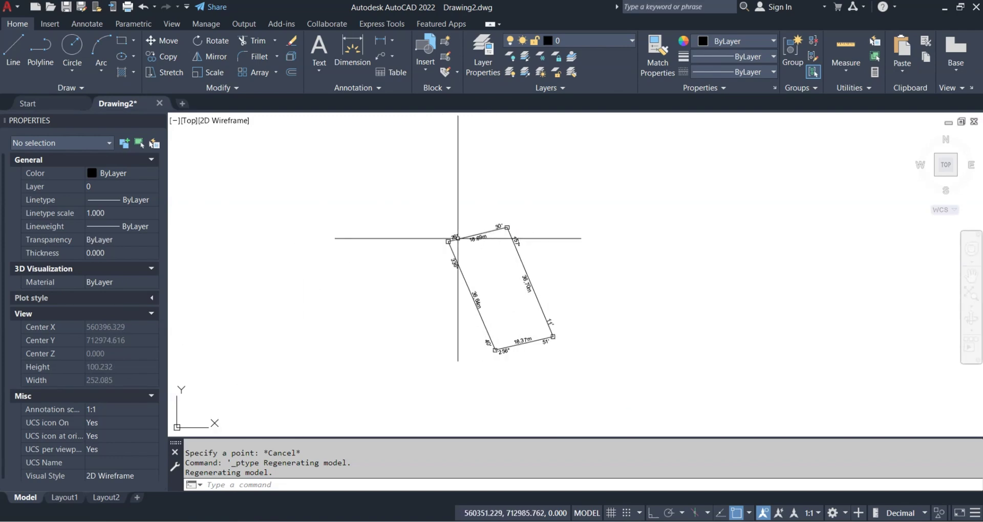
left_click(74, 46)
scroll(507, 227, "up", 8)
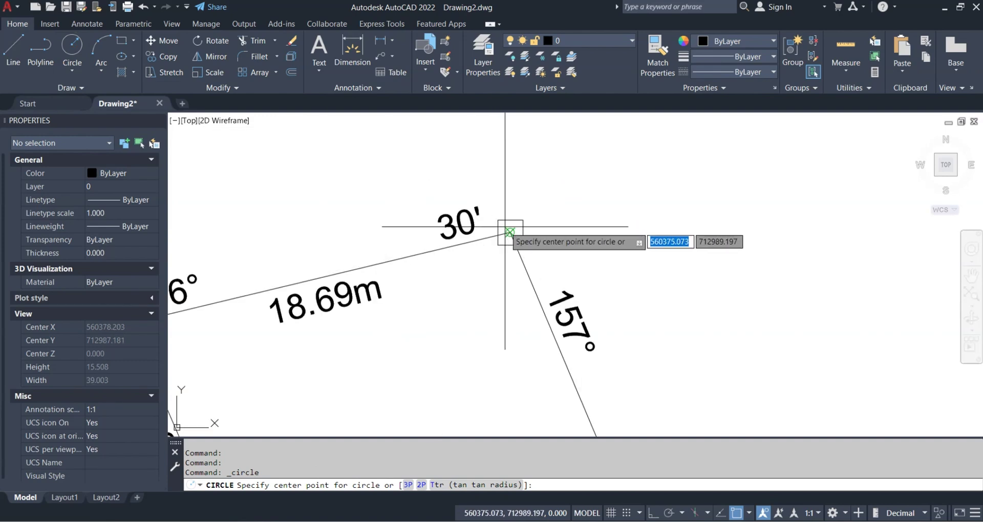
scroll(508, 230, "up", 10)
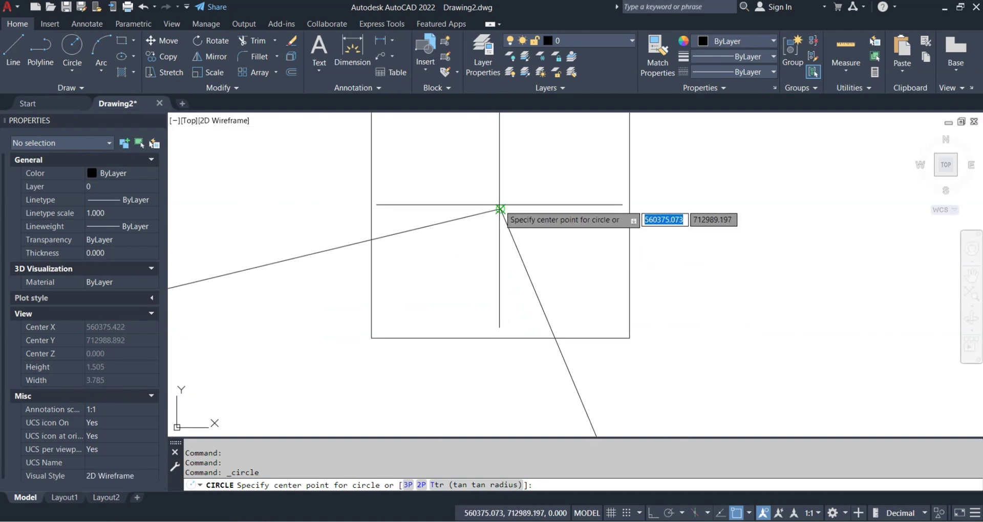
left_click(500, 209)
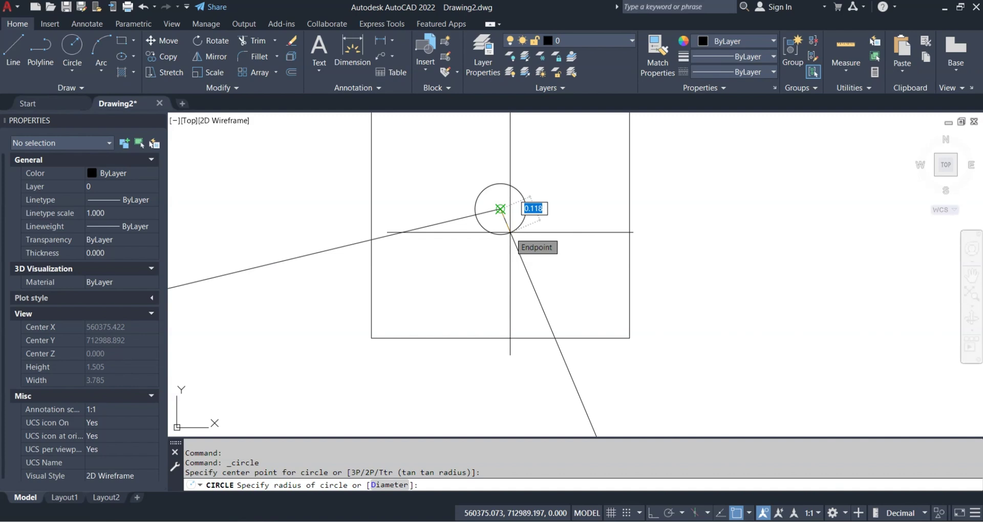
left_click(737, 513)
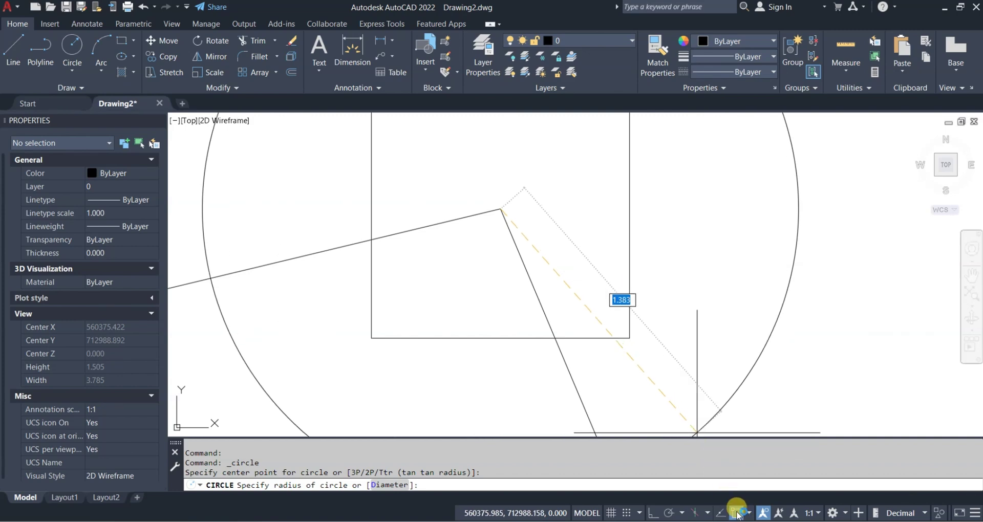
left_click(507, 228)
scroll(579, 262, "down", 6)
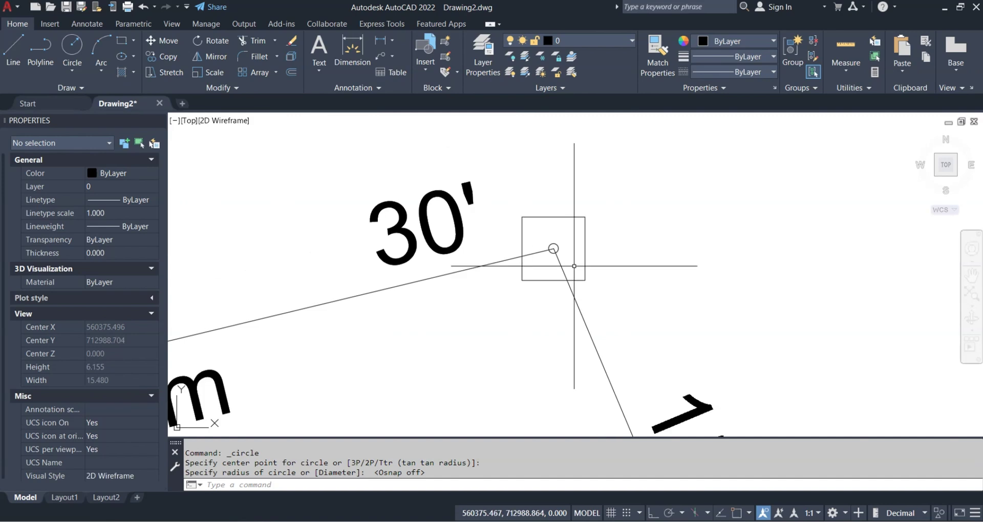
Turn object snap on and copy the small circle from its centre to the parcel's lower-right corner
scroll(667, 300, "down", 4)
scroll(592, 269, "up", 12)
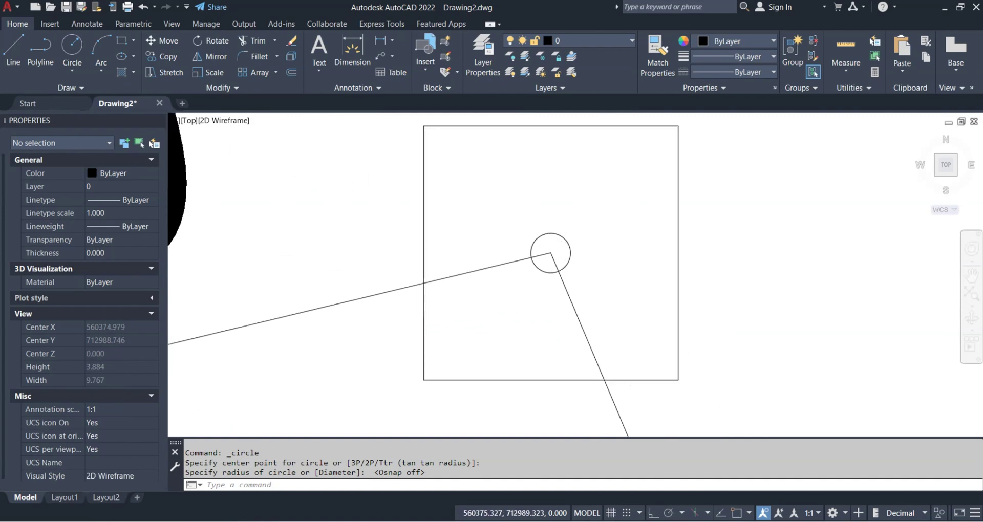
left_click(548, 279)
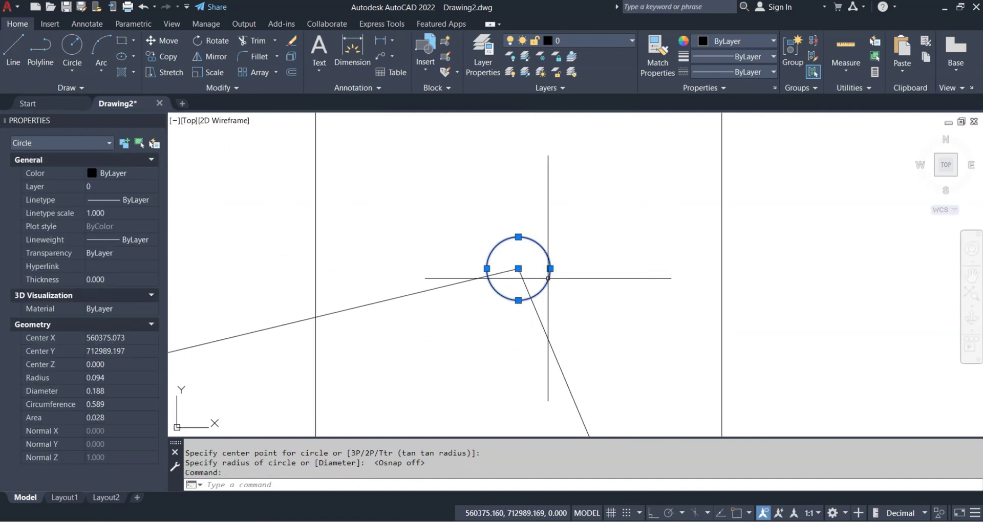
left_click(735, 513)
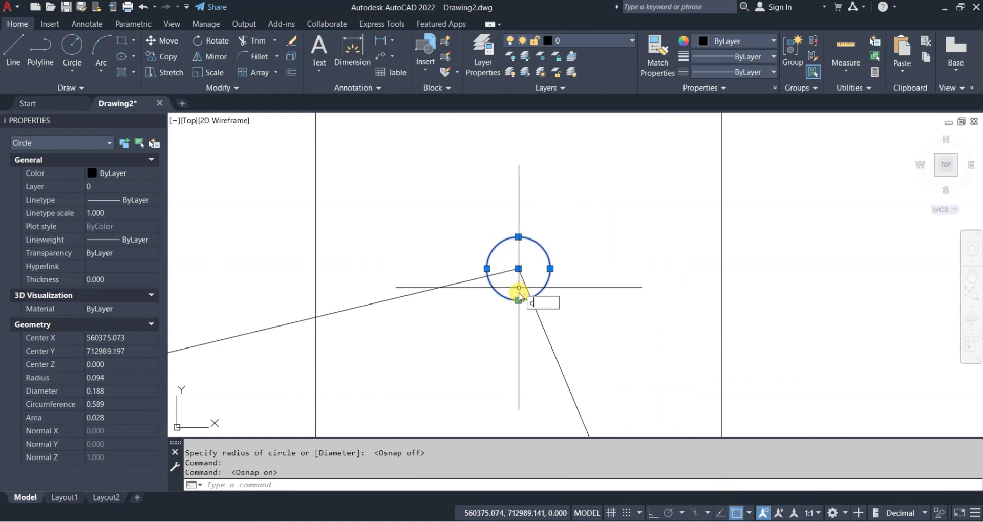
type("co")
key("Return")
left_click(518, 268)
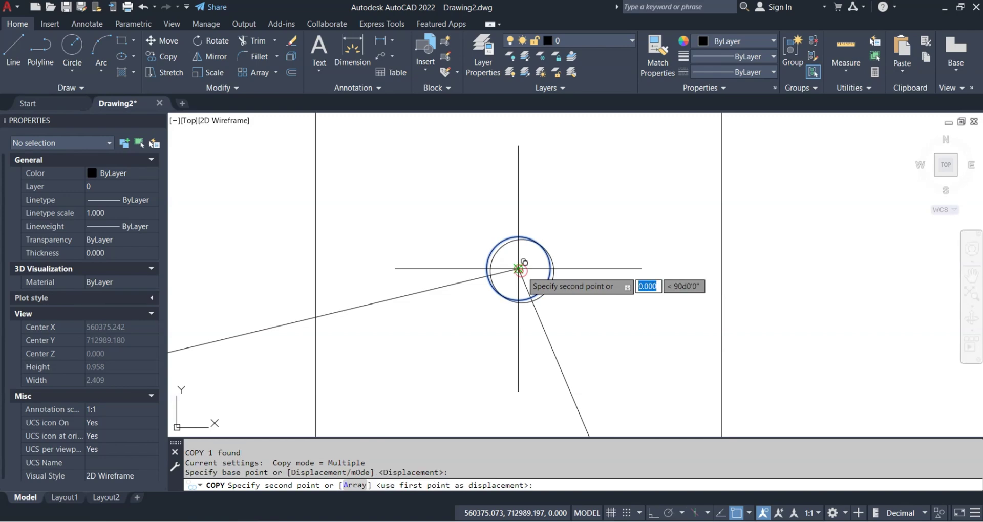
scroll(591, 219, "down", 5)
scroll(591, 219, "down", 3)
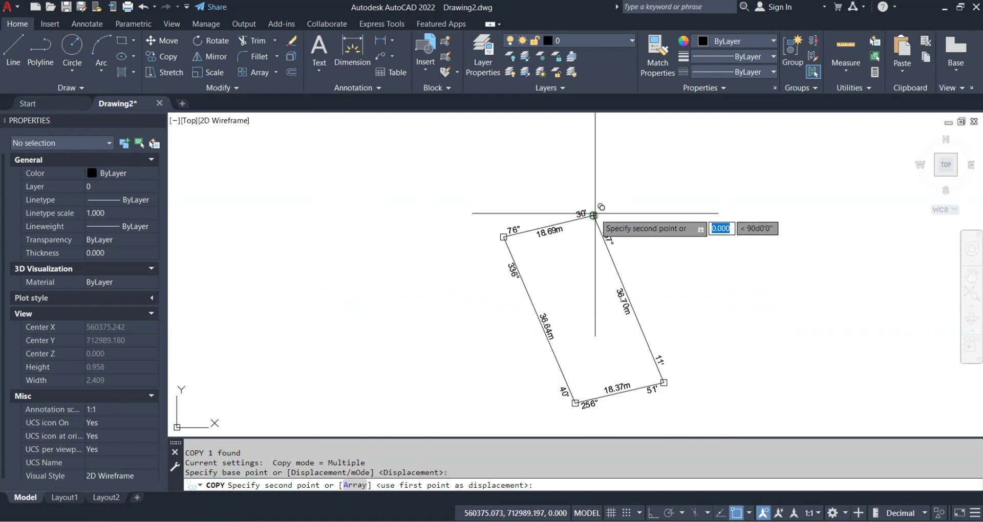
scroll(655, 404, "up", 5)
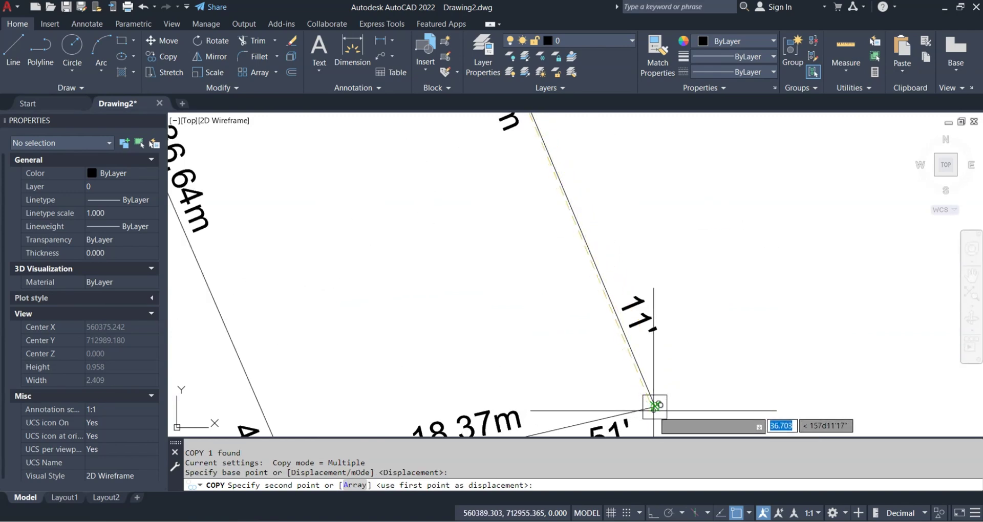
left_click(654, 409)
scroll(697, 344, "down", 5)
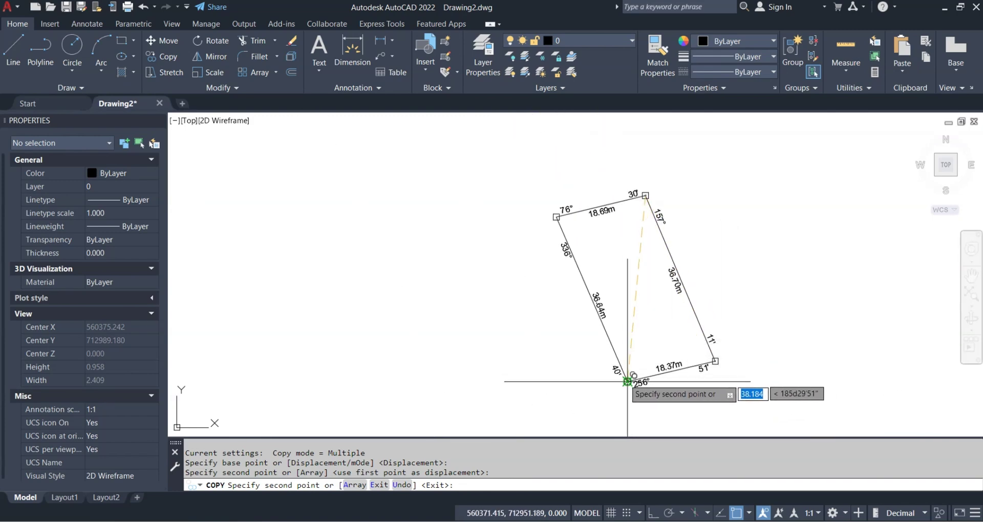
scroll(629, 384, "up", 4)
key("Escape")
Erase the copied circle at the parcel's lower-right corner
scroll(631, 389, "down", 6)
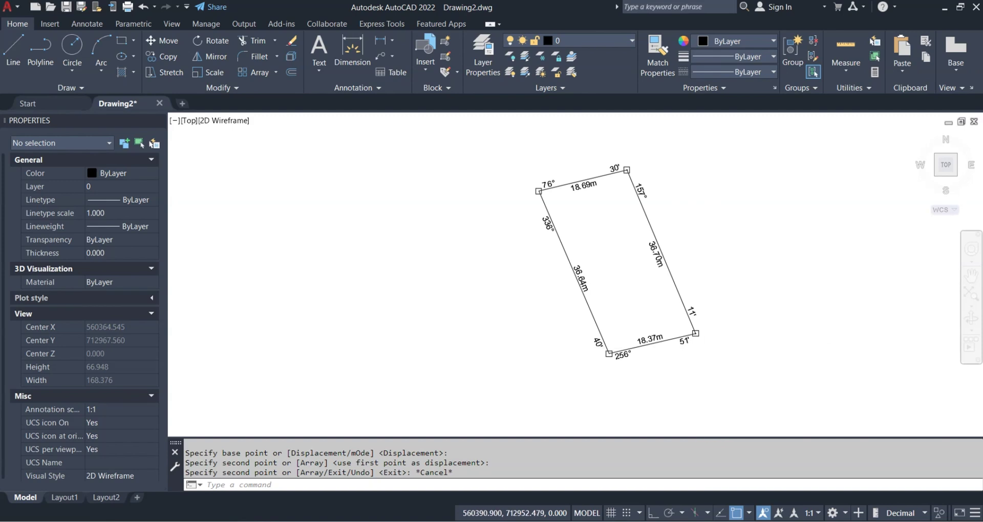
scroll(697, 335, "up", 10)
left_click(636, 265)
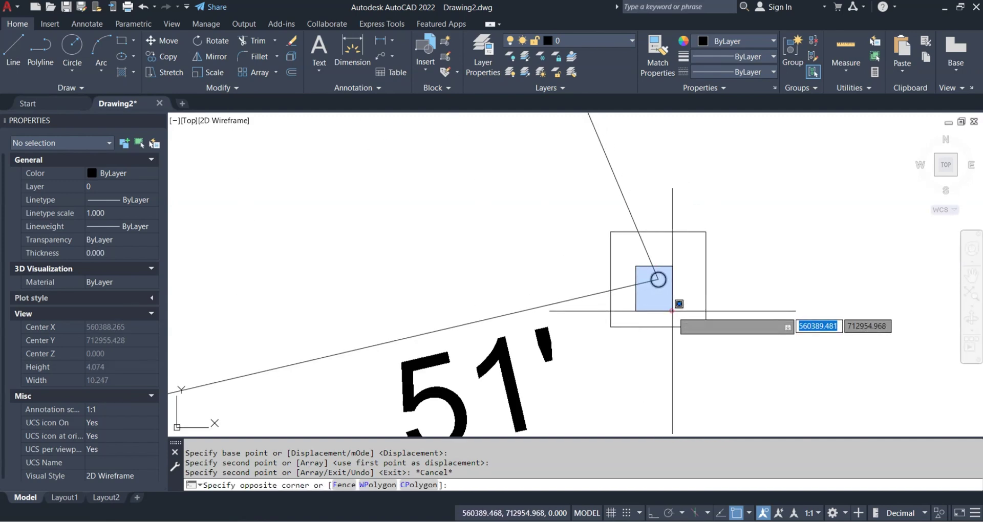
left_click(671, 303)
type("E")
key("Return")
Copy the small circle from its centre at the parcel's upper-right corner to the lower-right corner
scroll(615, 292, "down", 12)
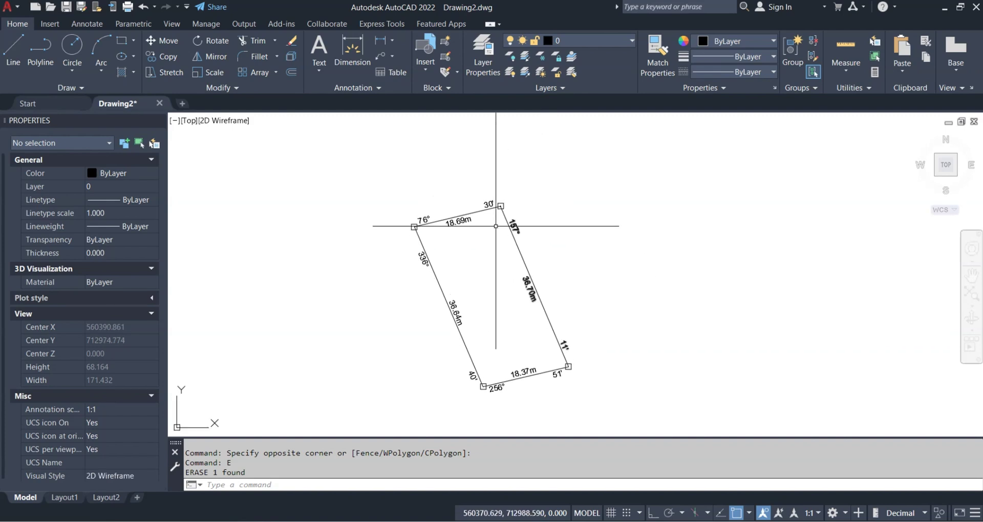
scroll(502, 205, "up", 18)
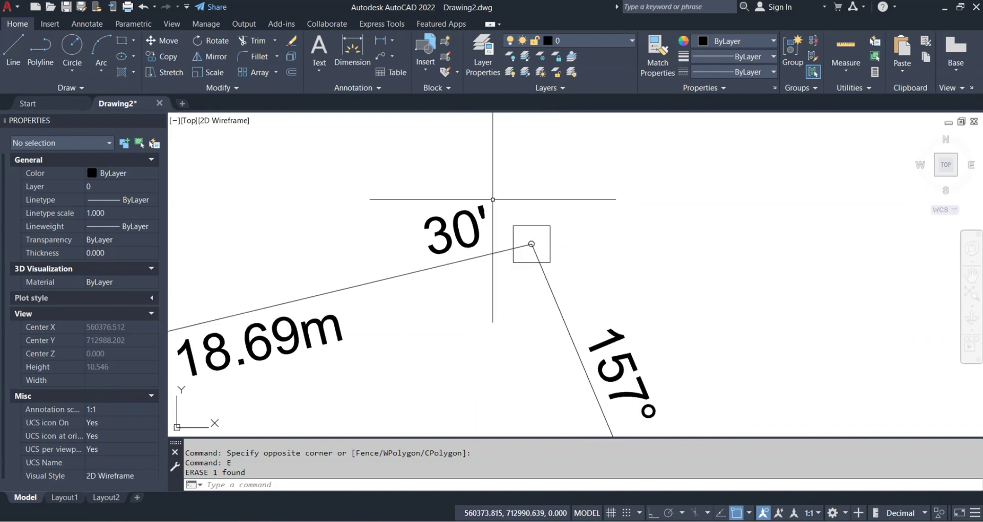
left_click(593, 256)
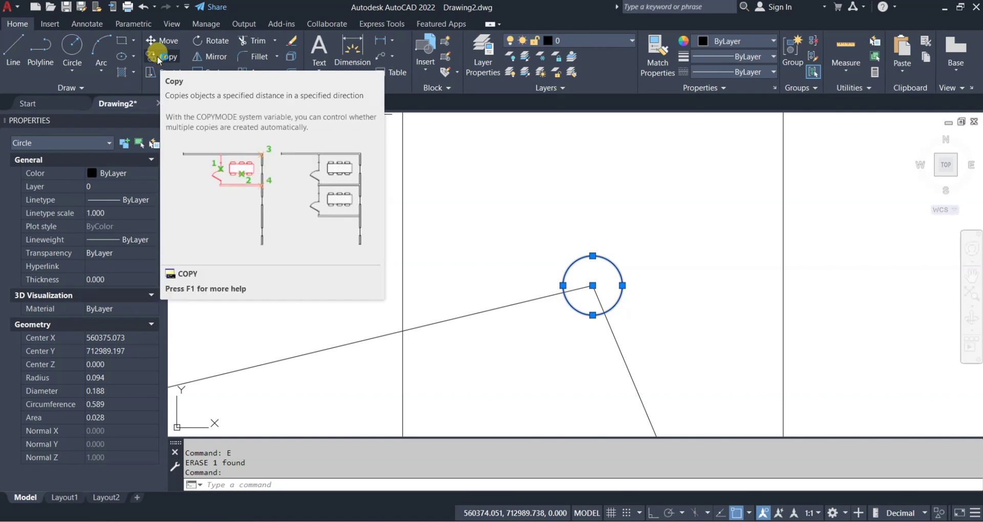
key("Escape")
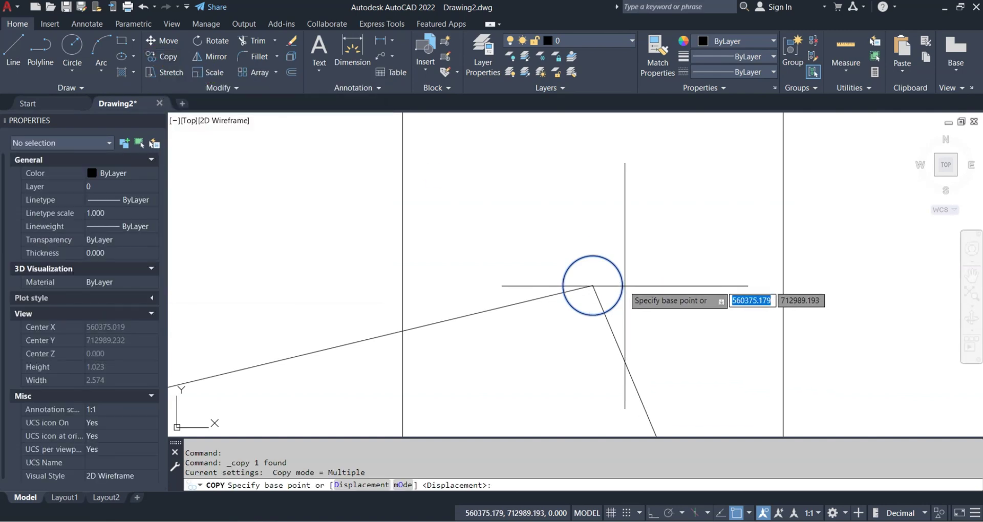
left_click(593, 286)
scroll(596, 272, "down", 6)
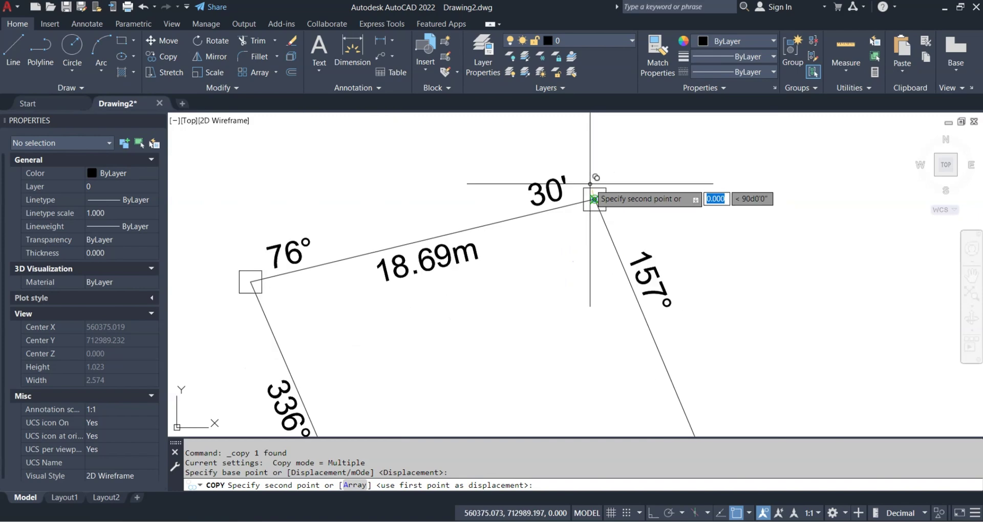
scroll(661, 329, "up", 6)
scroll(661, 369, "down", 3)
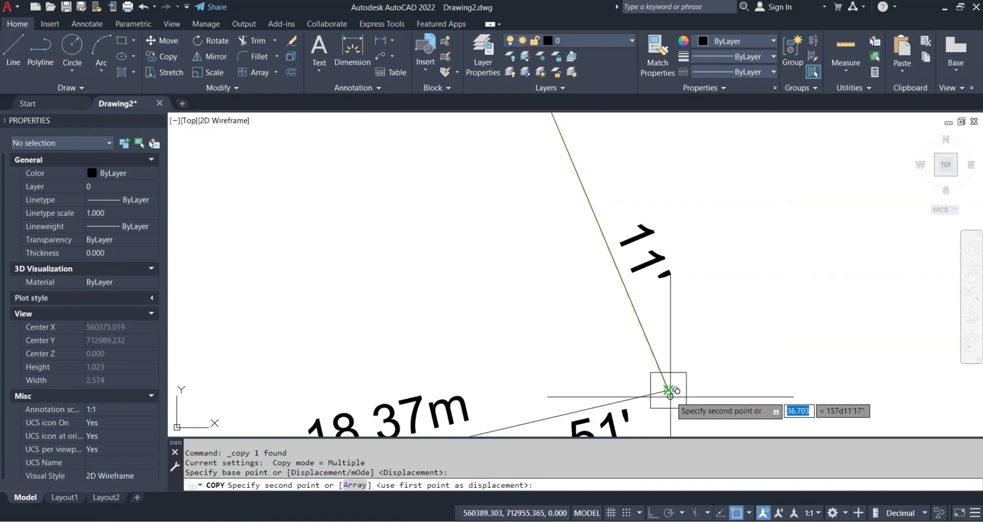
left_click(667, 391)
Place two more copies of the small circle on the parcel's lower-left and upper-left corners and end the copying
scroll(735, 292, "down", 3)
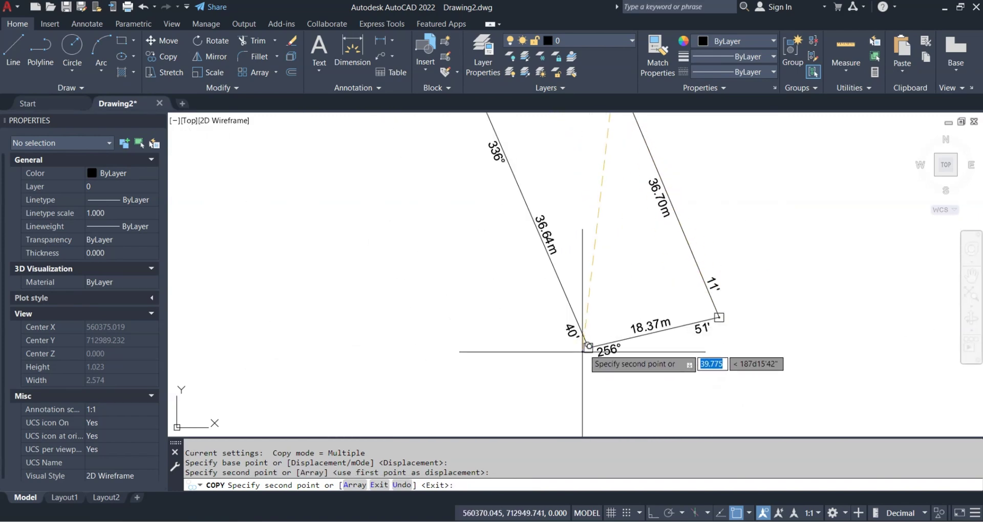
scroll(589, 349, "up", 8)
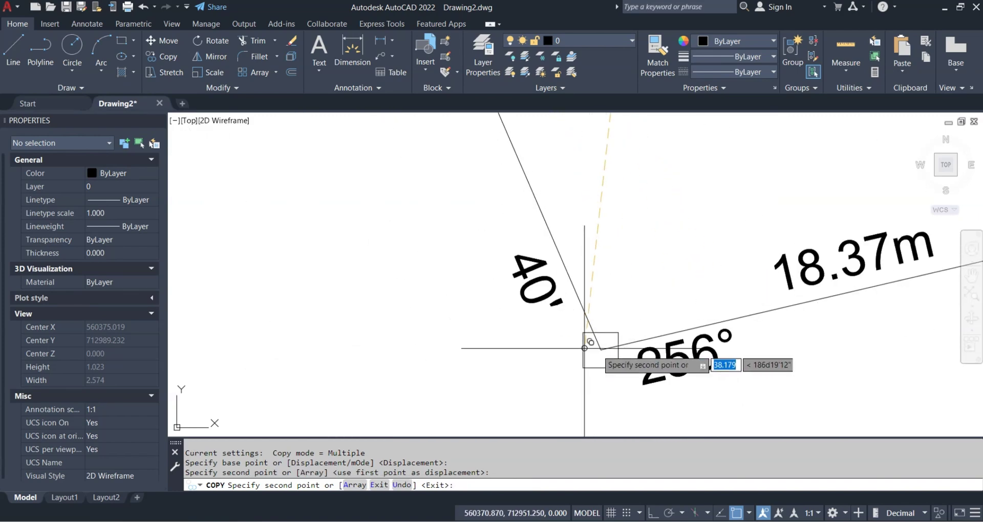
left_click(575, 337)
scroll(575, 338, "down", 5)
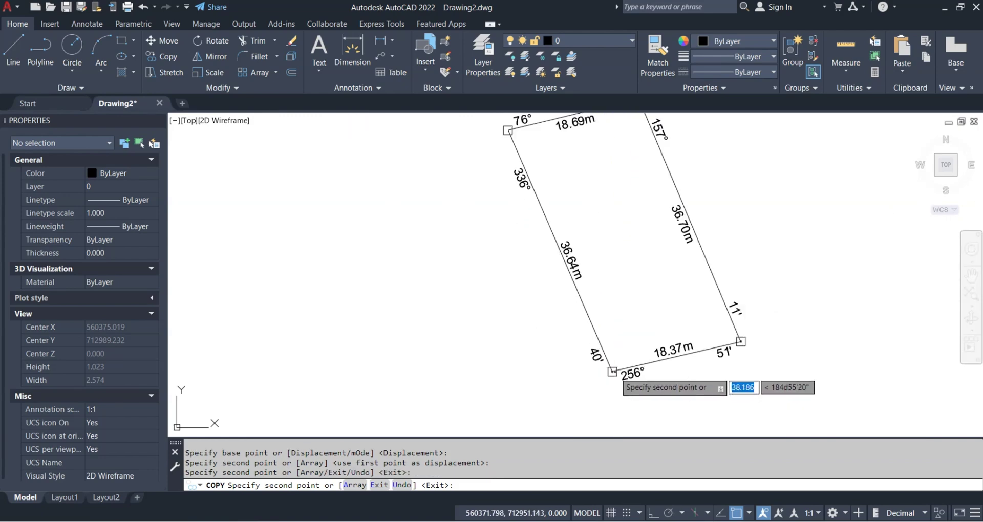
scroll(507, 133, "up", 6)
left_click(504, 136)
scroll(504, 136, "down", 6)
key("Escape")
Change the colour of the parcel's four boundary lines to Red
middle_click_drag(609, 287, 551, 264)
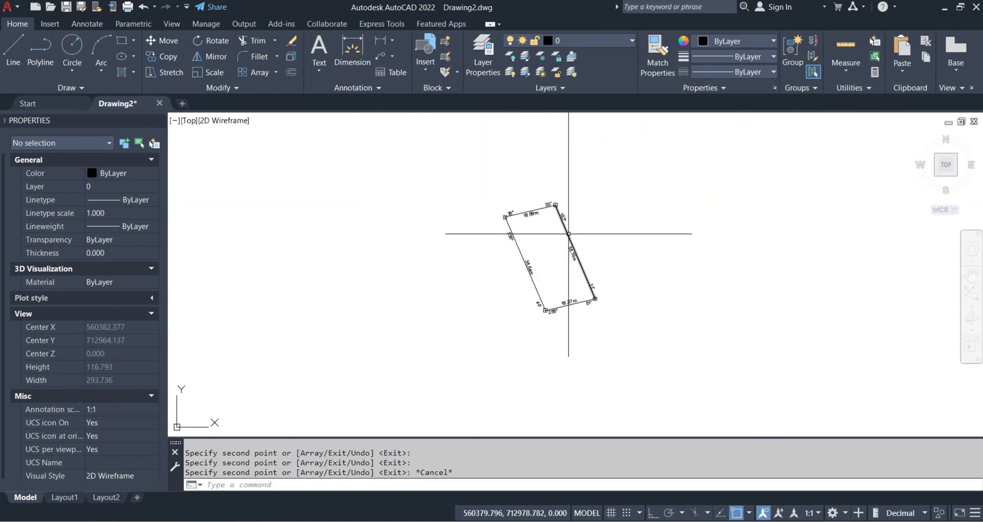
left_click(569, 234)
left_click(534, 208)
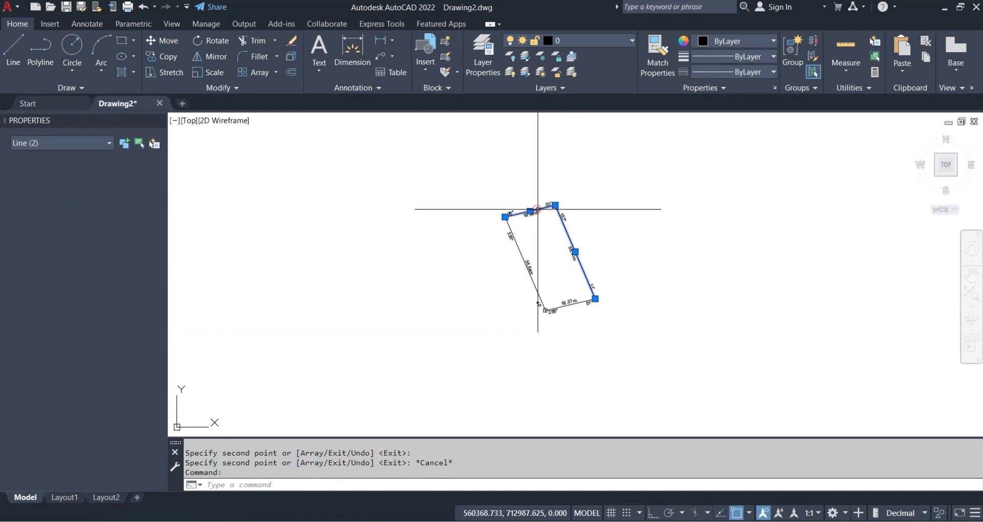
left_click(521, 250)
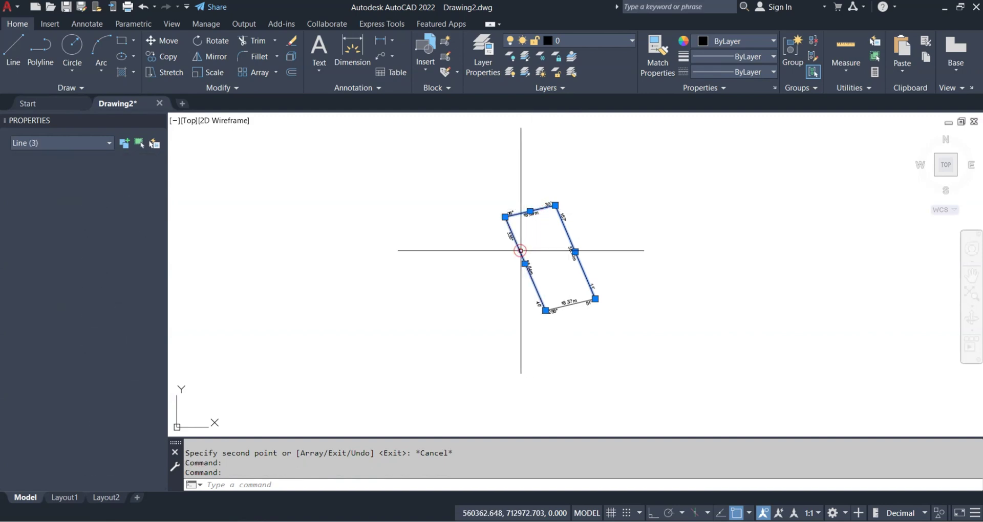
left_click(582, 301)
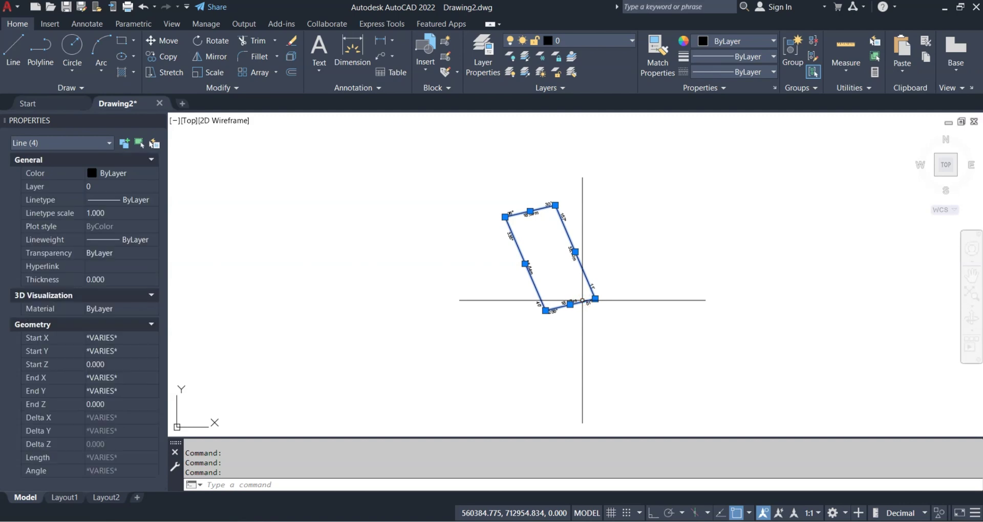
left_click(152, 174)
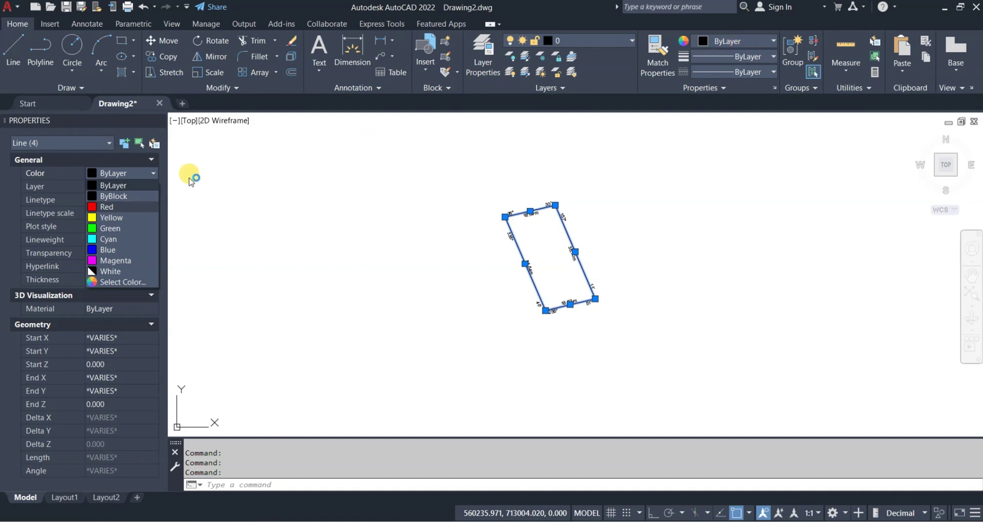
left_click(107, 207)
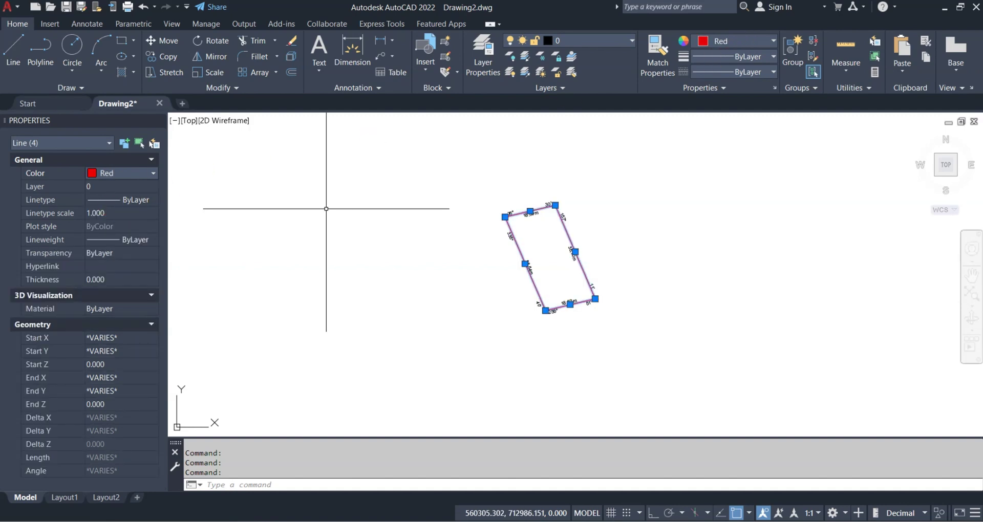
key("Escape")
scroll(578, 287, "up", 5)
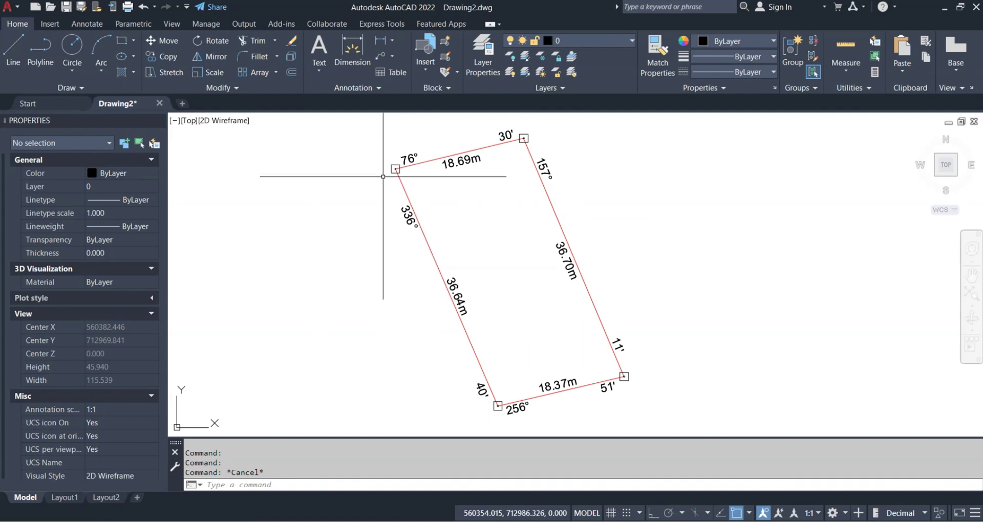
scroll(387, 152, "up", 7)
scroll(412, 218, "up", 6)
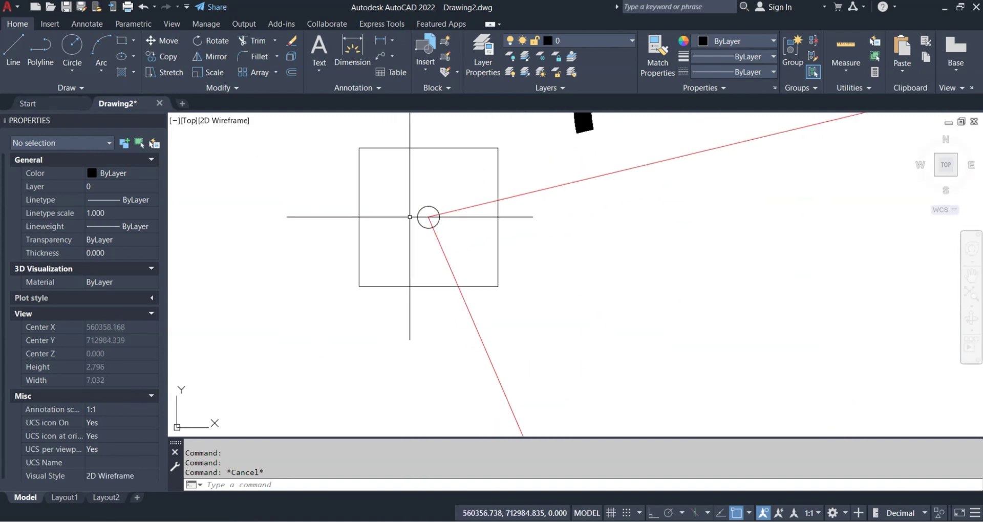
scroll(429, 220, "down", 12)
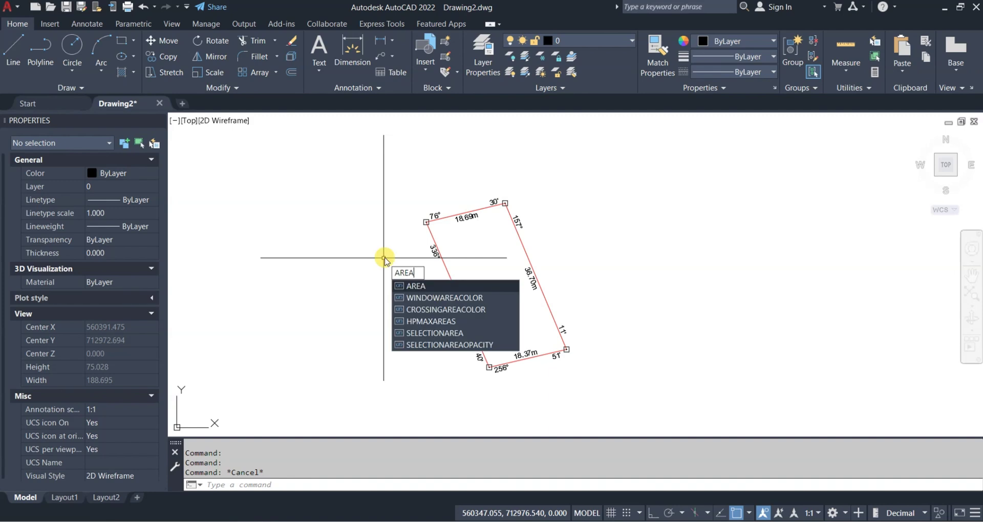
Start an AREA measurement of the parcel from the upper-left corner's circle centre to the upper-right corner
key("Return")
scroll(422, 215, "up", 12)
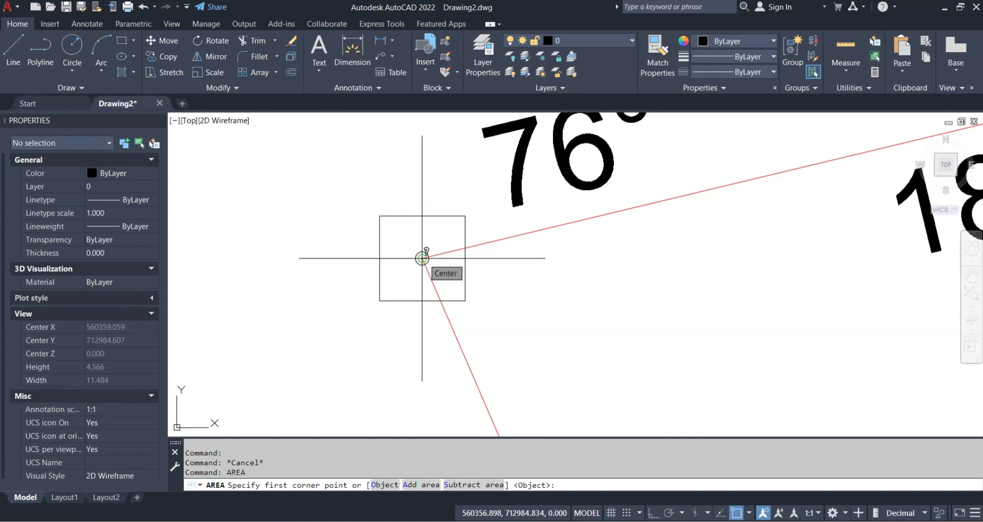
left_click(422, 259)
scroll(422, 259, "down", 3)
scroll(323, 313, "down", 4)
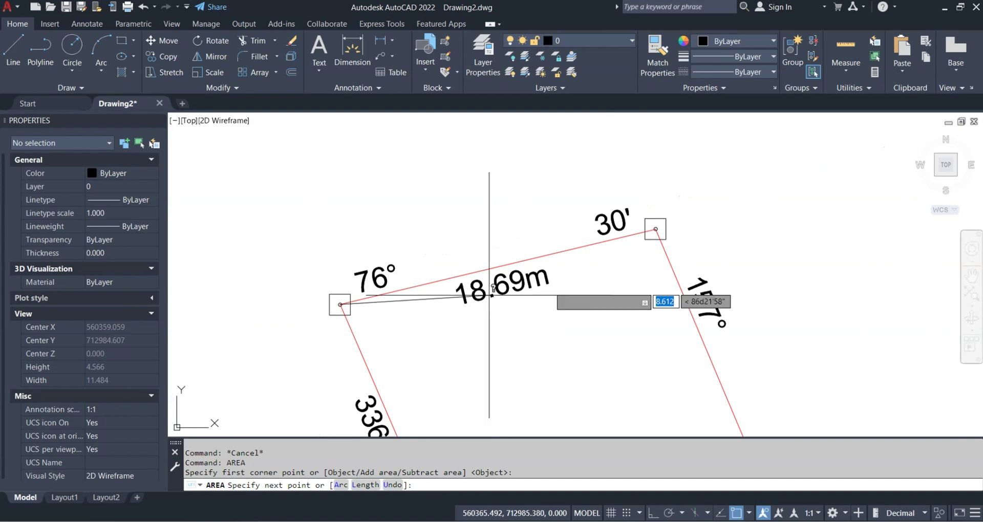
scroll(666, 234, "up", 5)
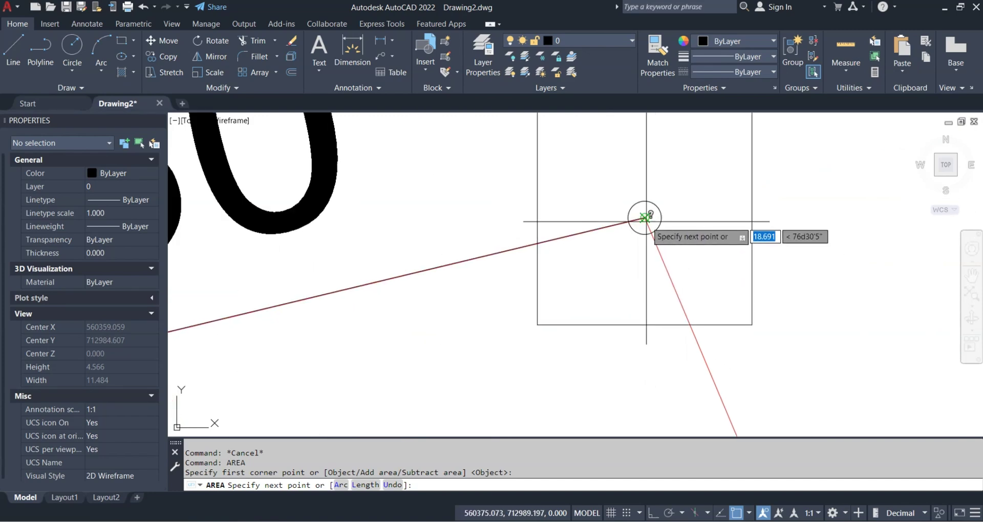
left_click(645, 217)
Complete the area measurement through the parcel's lower-right and lower-left corners and read the area and perimeter in the command history
scroll(645, 217, "down", 5)
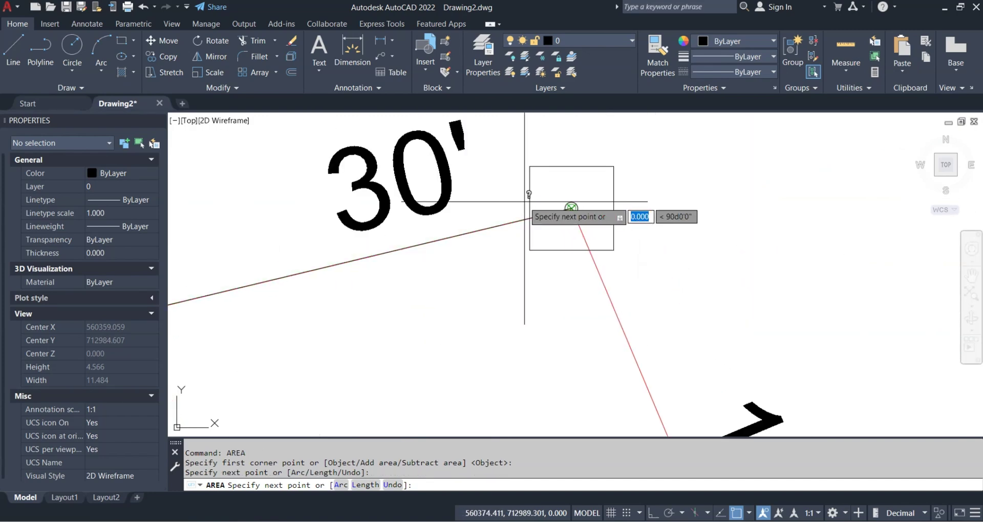
scroll(540, 225, "down", 3)
scroll(563, 294, "up", 8)
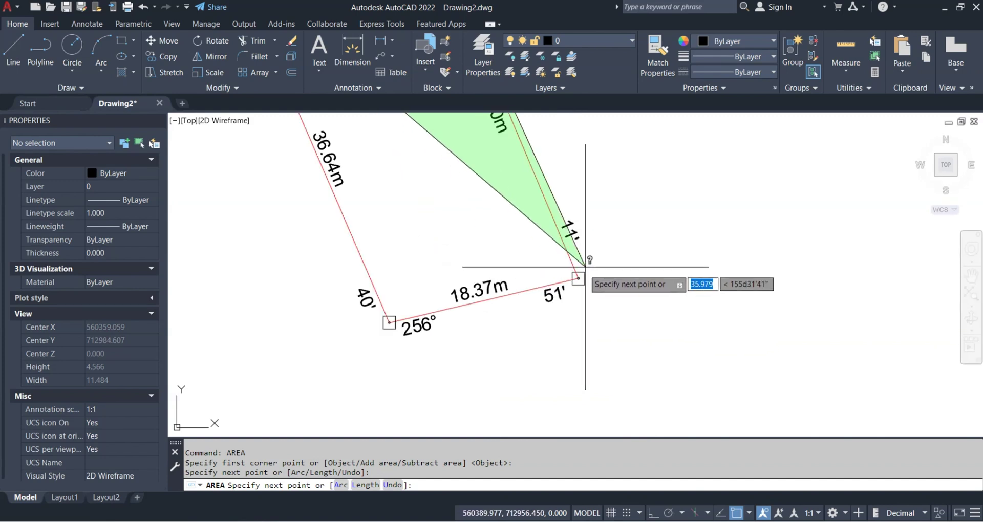
scroll(562, 294, "up", 3)
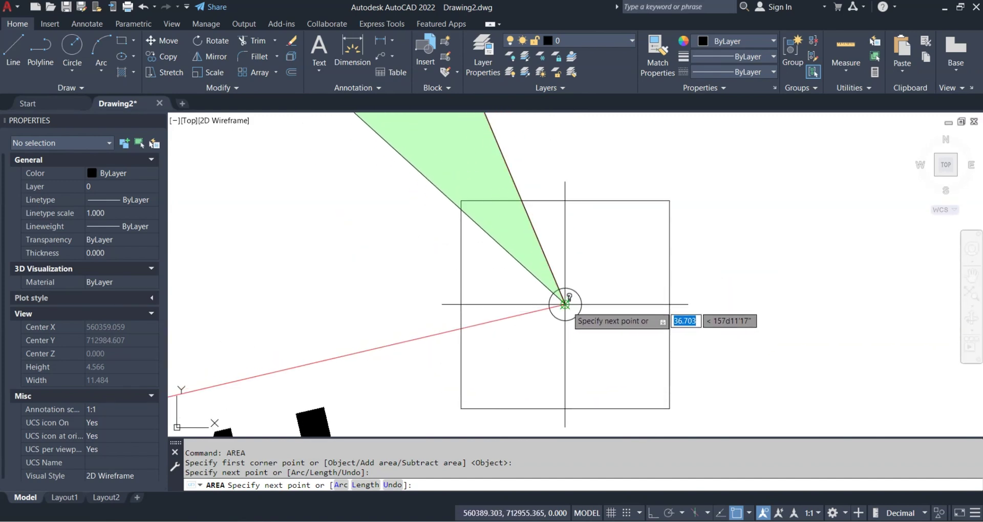
left_click(565, 304)
scroll(694, 213, "down", 10)
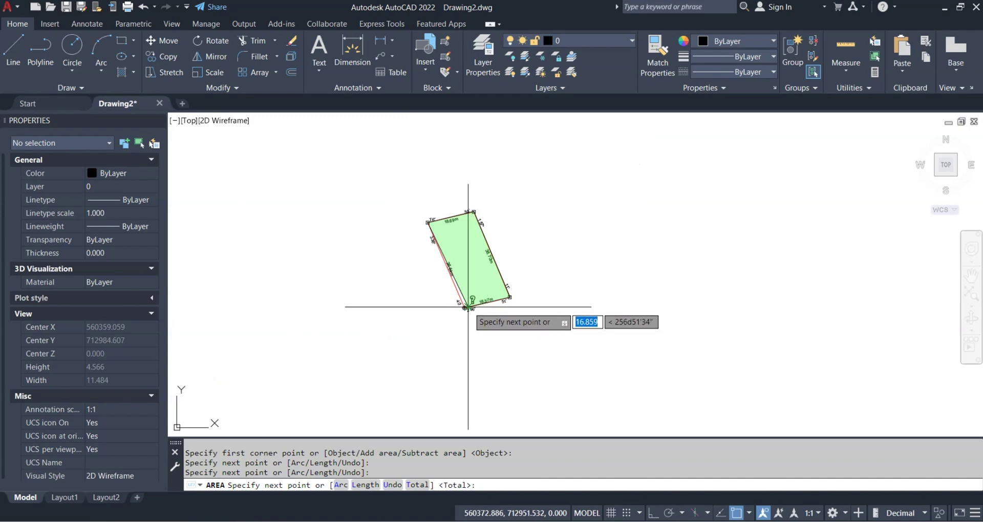
scroll(527, 318, "up", 6)
scroll(468, 307, "up", 4)
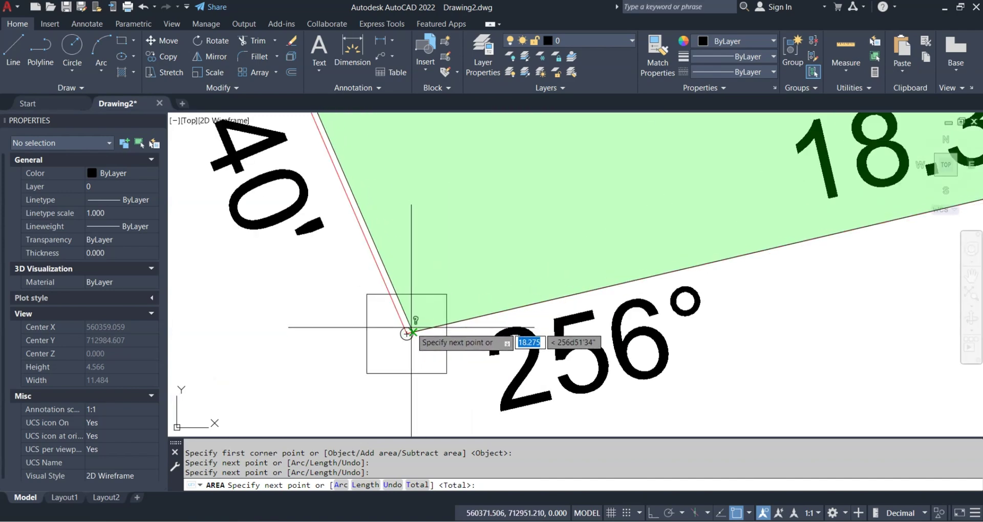
left_click(407, 333)
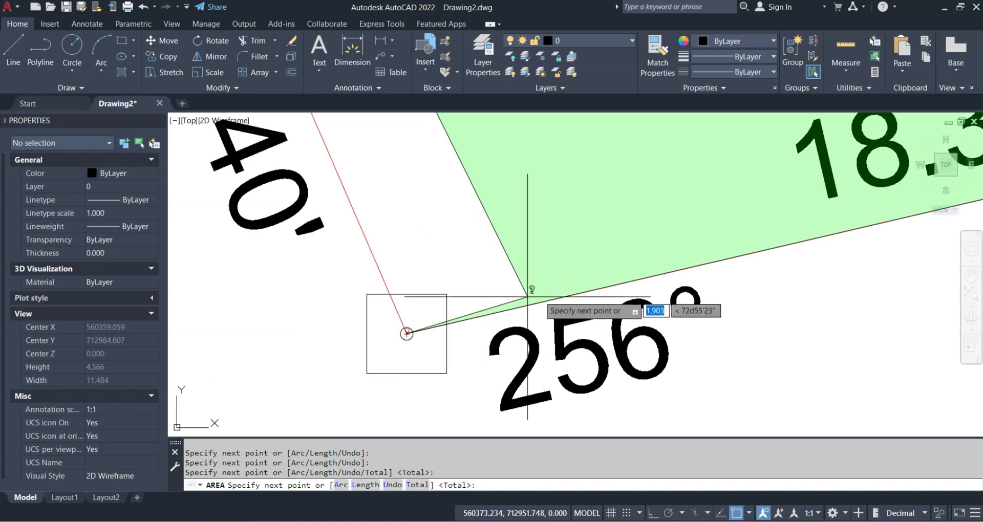
scroll(448, 278, "down", 5)
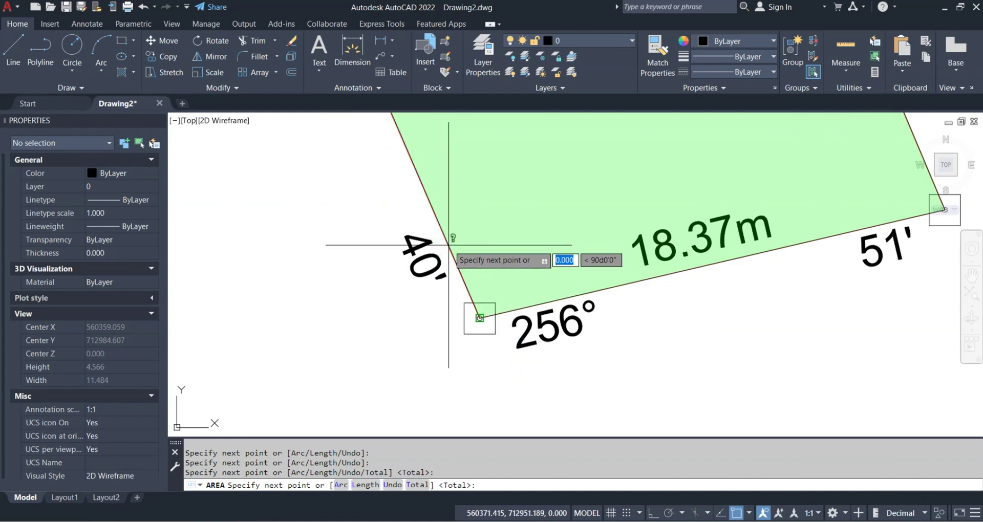
key("Return")
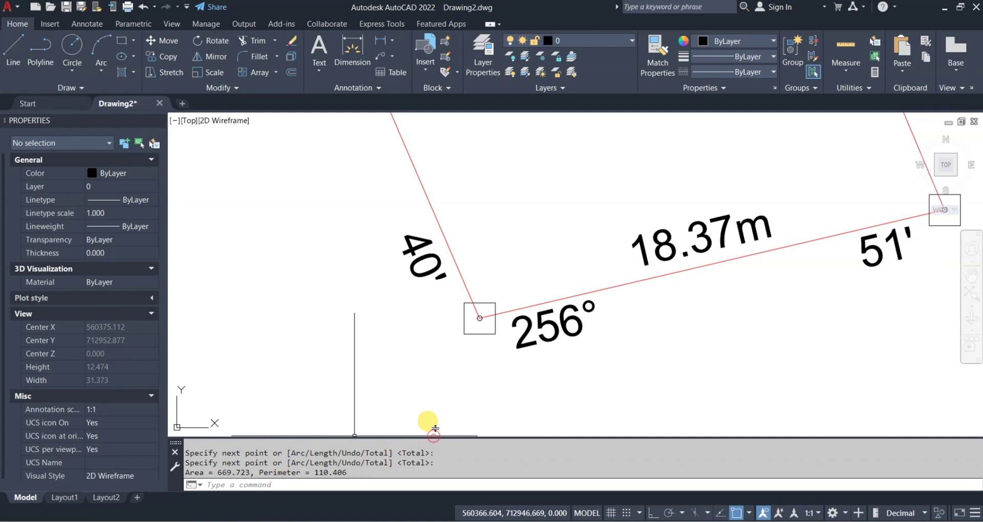
key("F2")
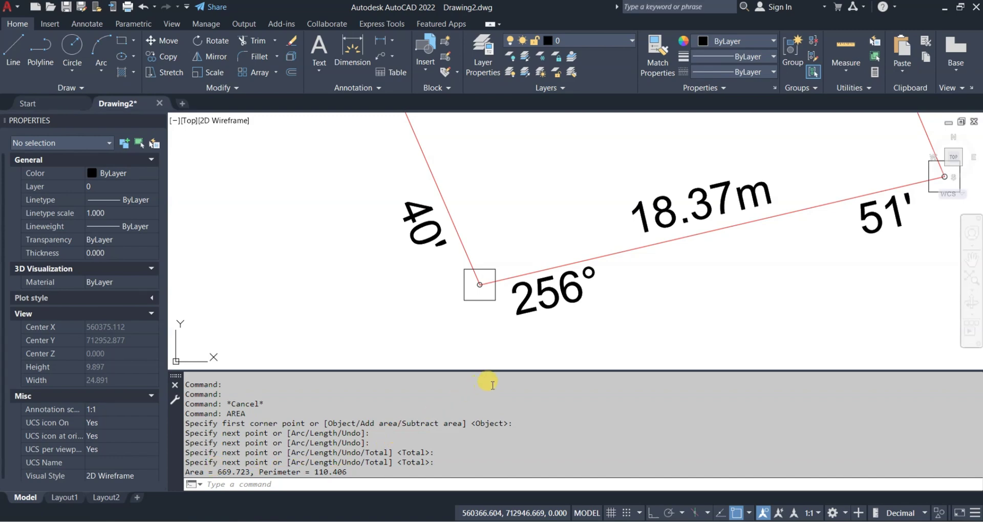
left_click_drag(500, 370, 495, 447)
Add a multiline text reading 669.673m² with a squared symbol inside the parcel and narrow its text frame
scroll(454, 288, "down", 10)
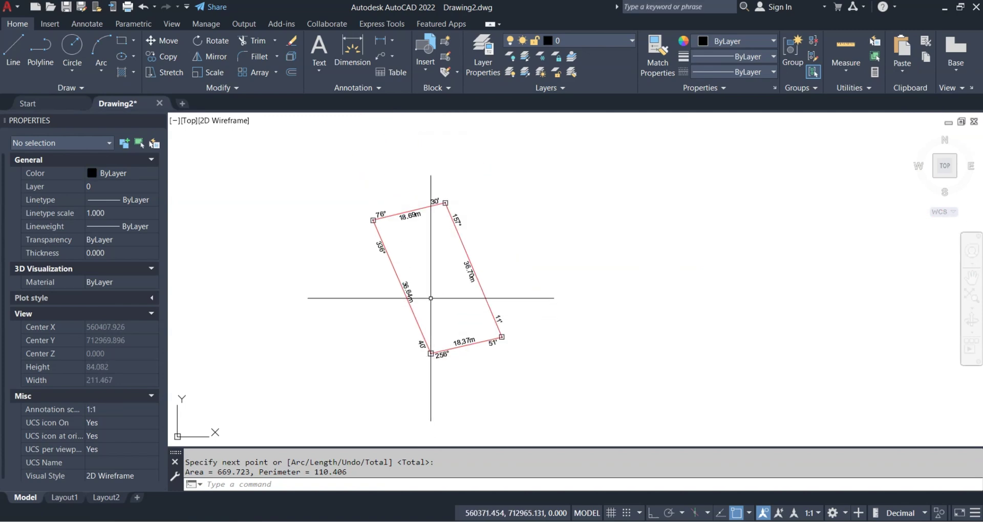
key("Return")
left_click(424, 272)
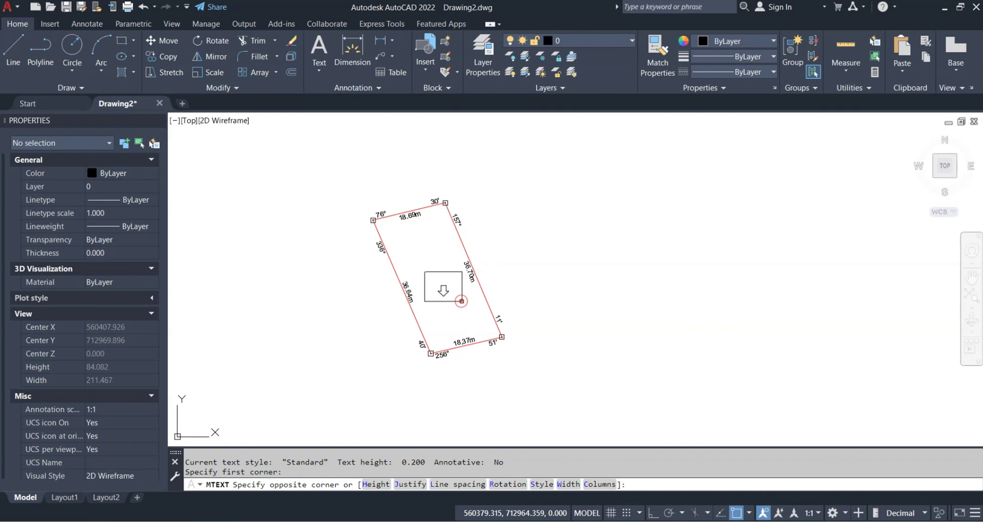
left_click(462, 302)
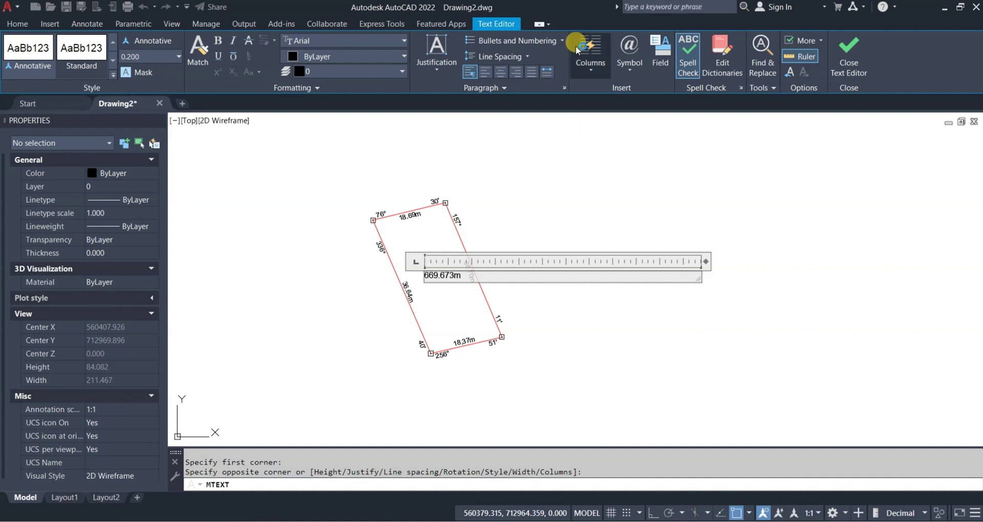
left_click(631, 69)
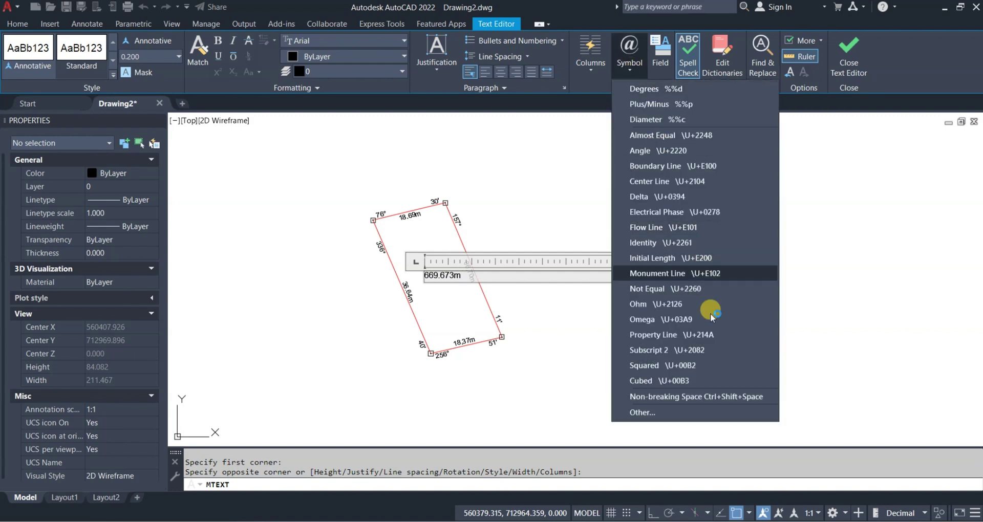
left_click(665, 365)
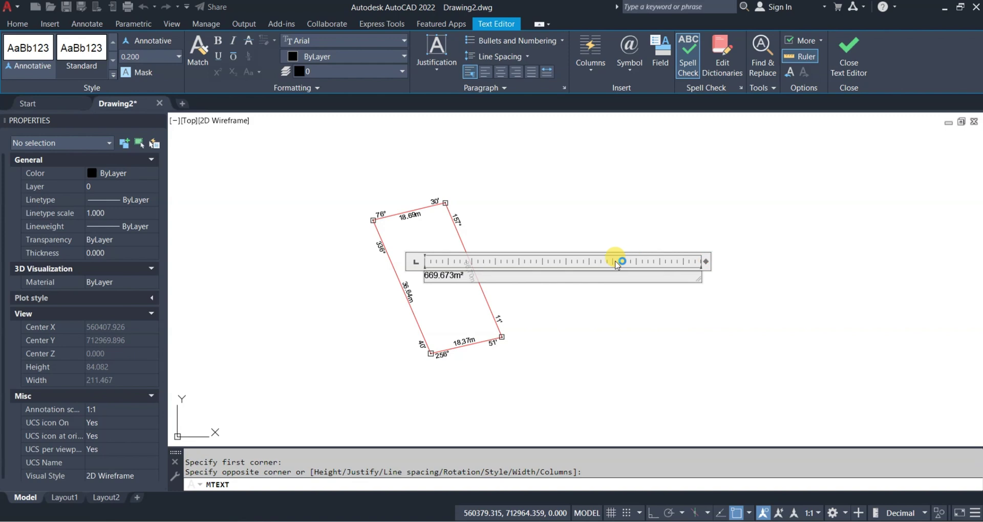
left_click_drag(705, 262, 510, 262)
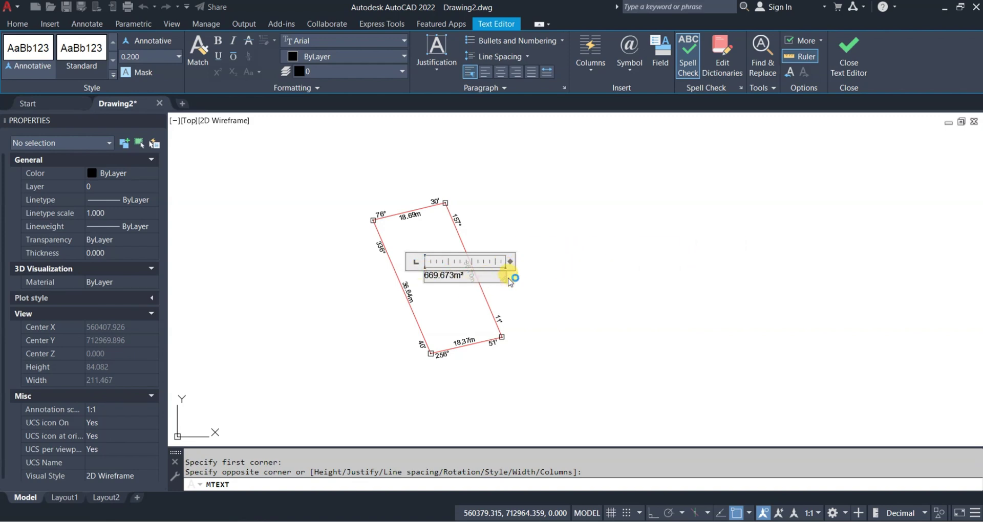
Set the height of the whole area label to 1.200 and finish editing the text
key("ctrl+a")
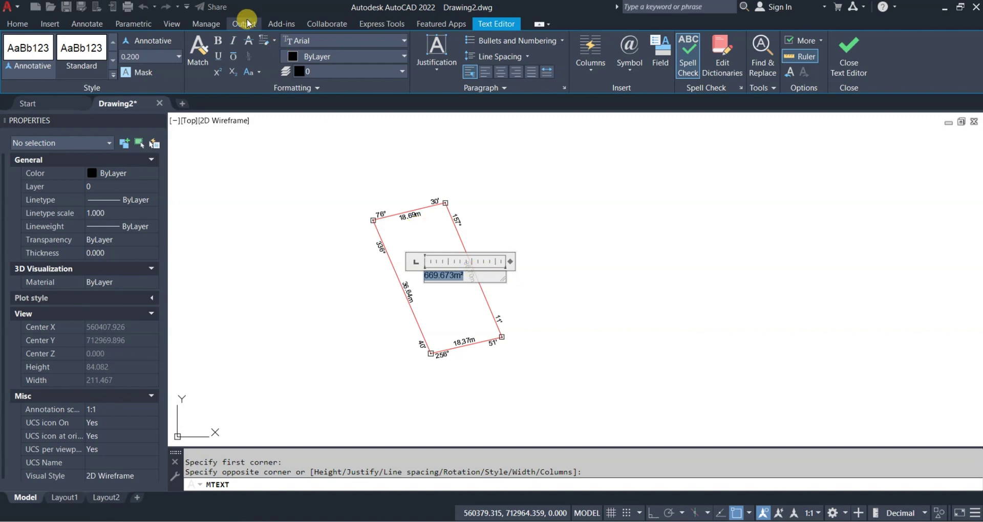
left_click(153, 55)
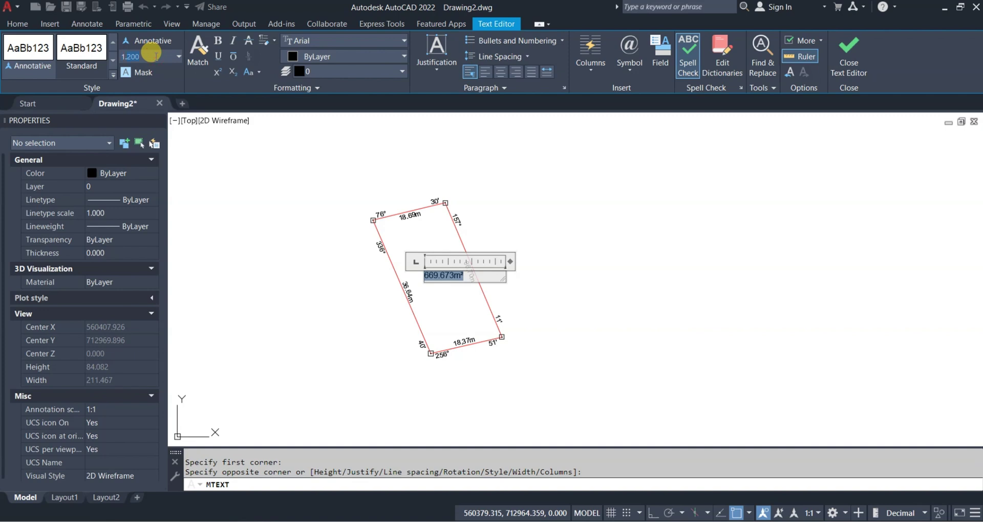
key("Return")
left_click(614, 201)
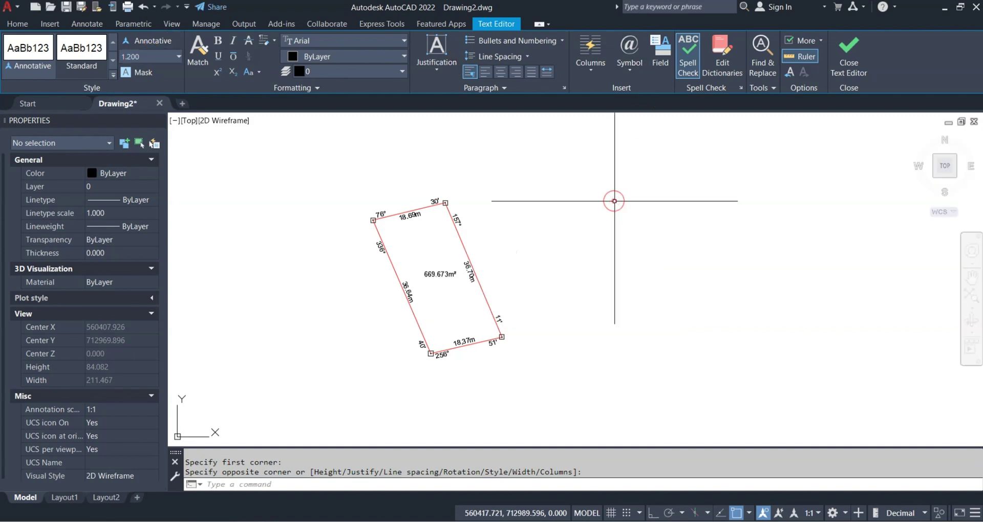
Check the measured area in the command history and correct the parcel's area label to 669.723m²
scroll(469, 278, "up", 2)
scroll(439, 276, "up", 5)
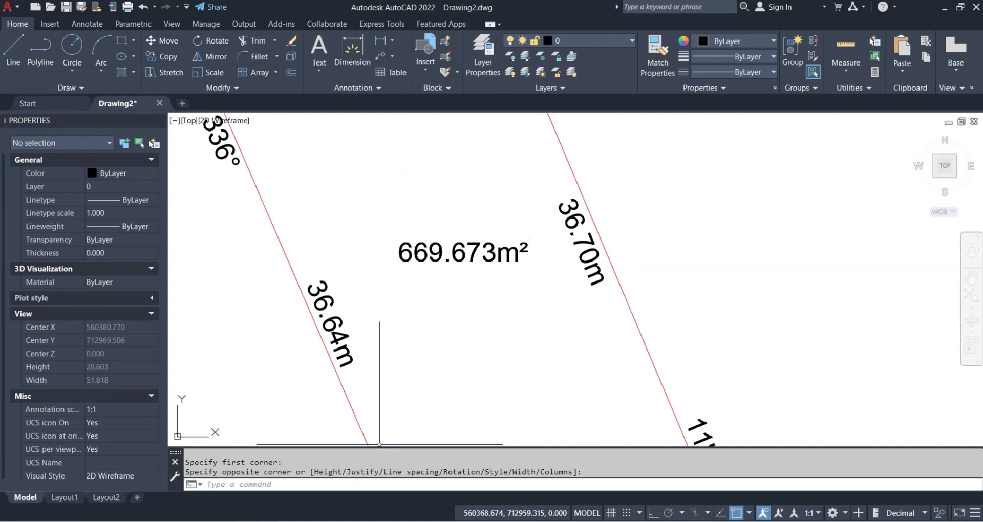
mouse_move(411, 447)
left_mouse_down()
mouse_move(423, 278)
mouse_move(433, 285)
left_mouse_up()
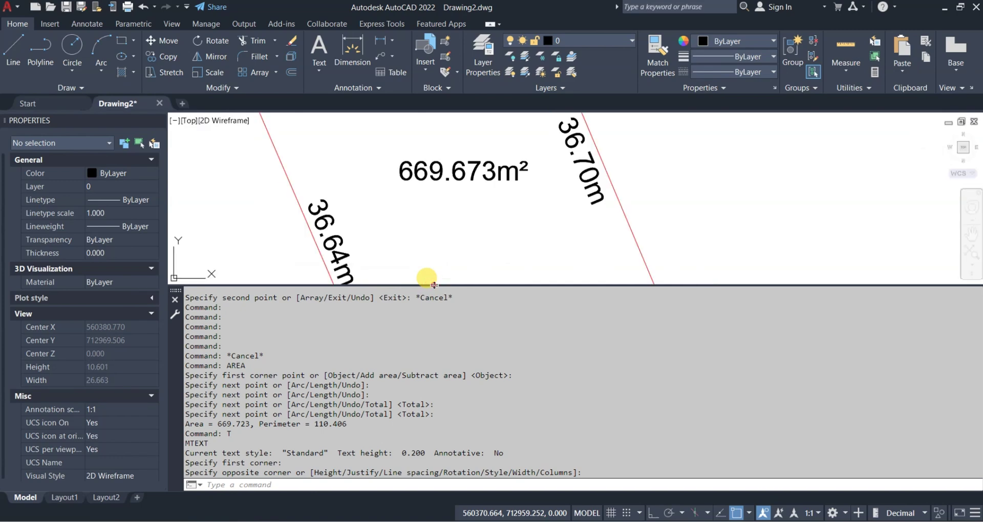
mouse_move(426, 423)
left_mouse_down()
mouse_move(413, 438)
mouse_move(420, 450)
left_mouse_up()
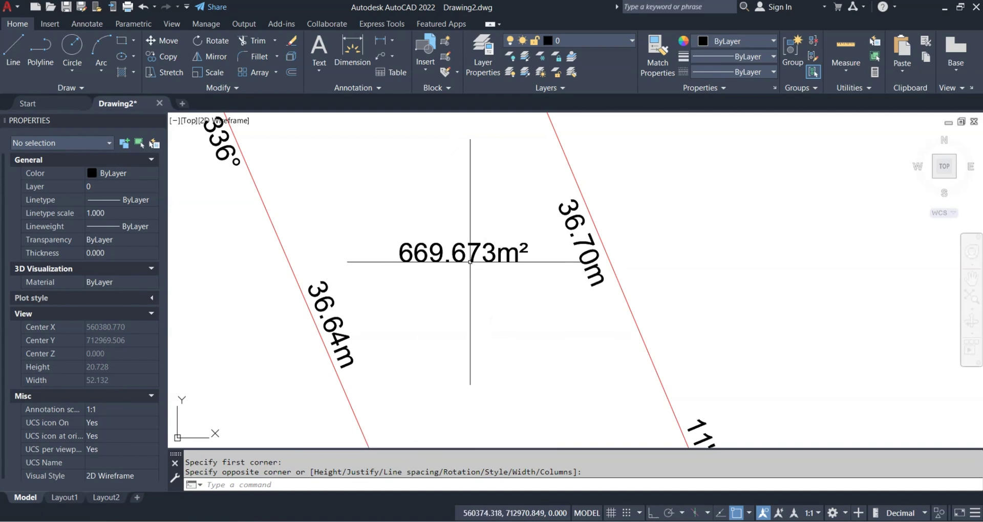
left_click(474, 255)
double_click(489, 253)
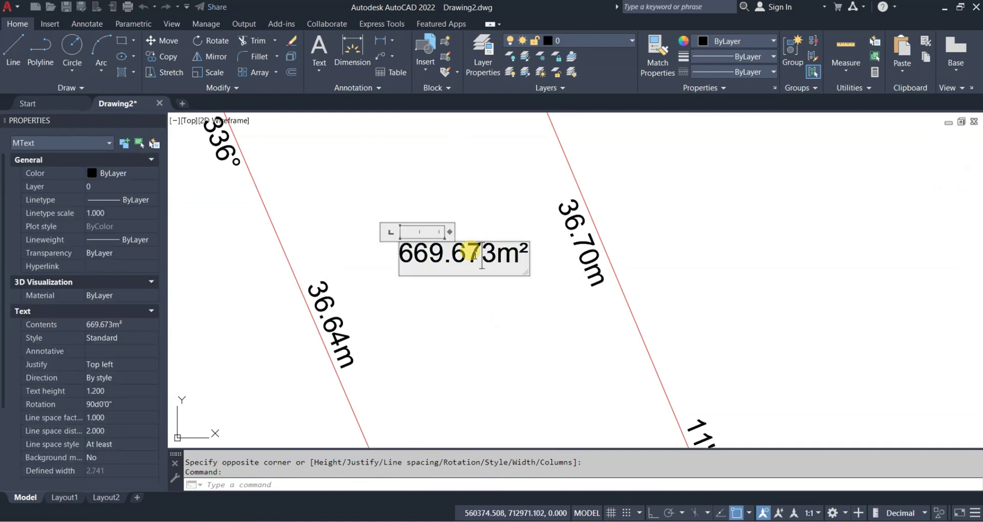
left_click_drag(506, 255, 439, 251)
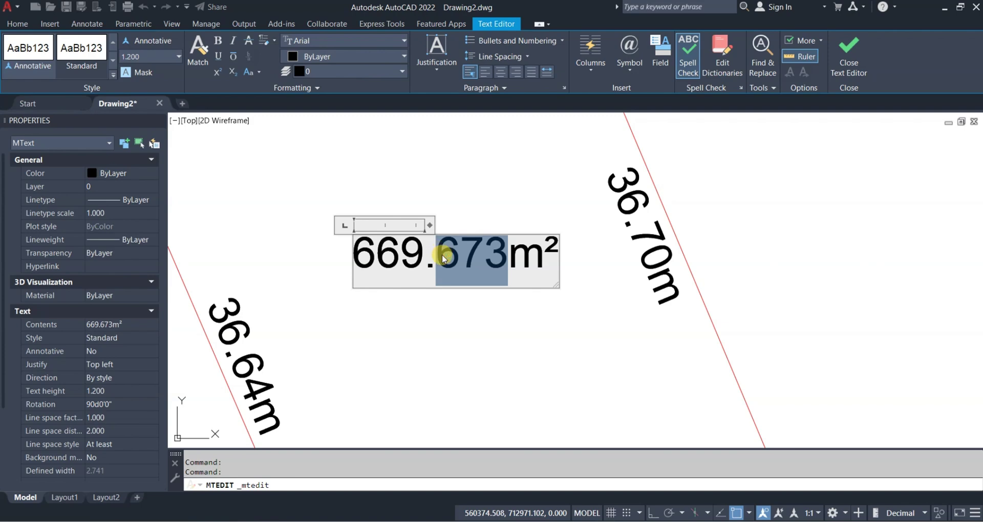
type("723")
left_click(588, 351)
scroll(487, 278, "down", 8)
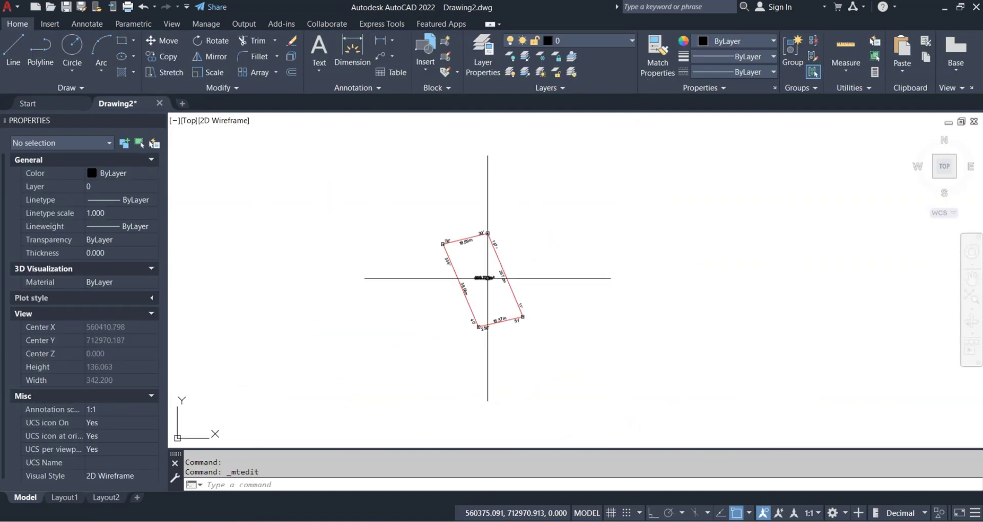
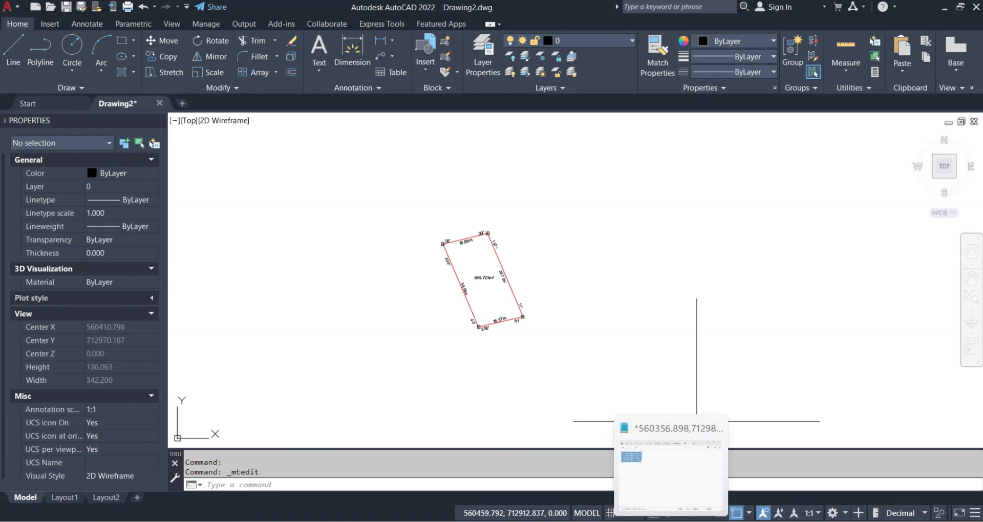
Switch to Notepad, note 160 by 100 below the coordinate list, and return to the AutoCAD drawing
left_click(666, 438)
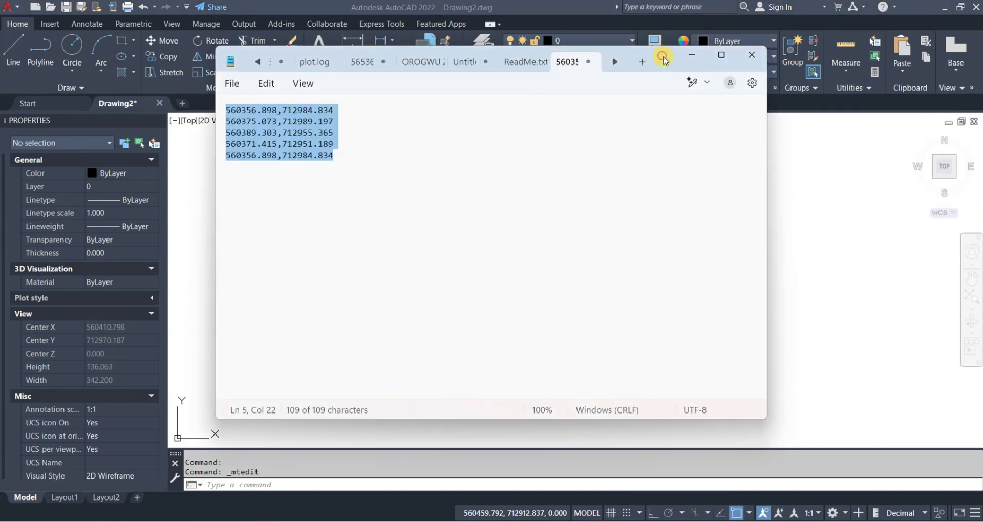
left_click_drag(664, 60, 837, 86)
left_click(531, 216)
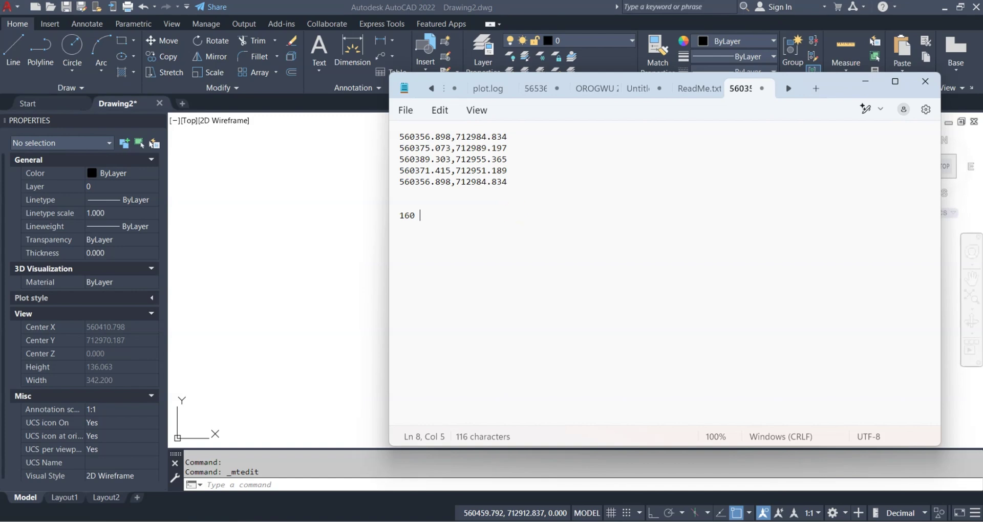
type("100")
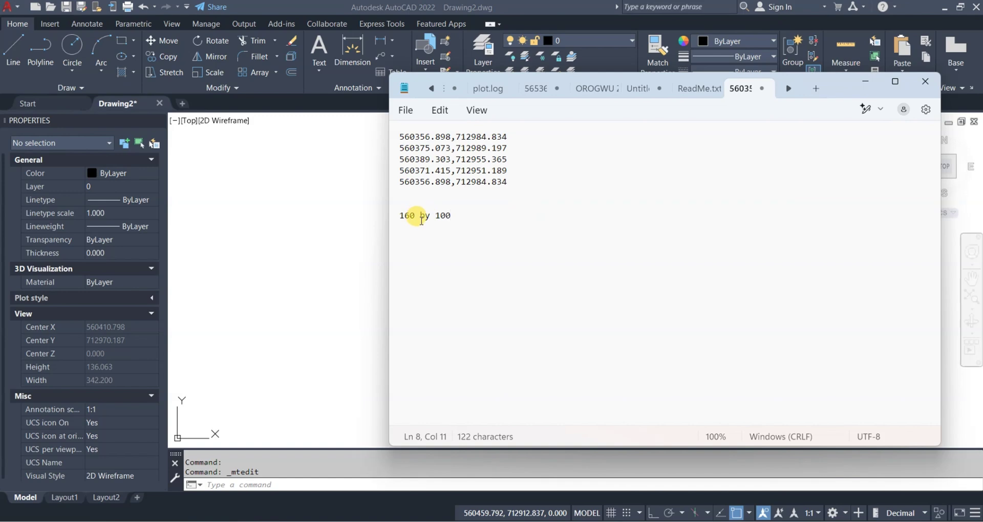
left_click(360, 200)
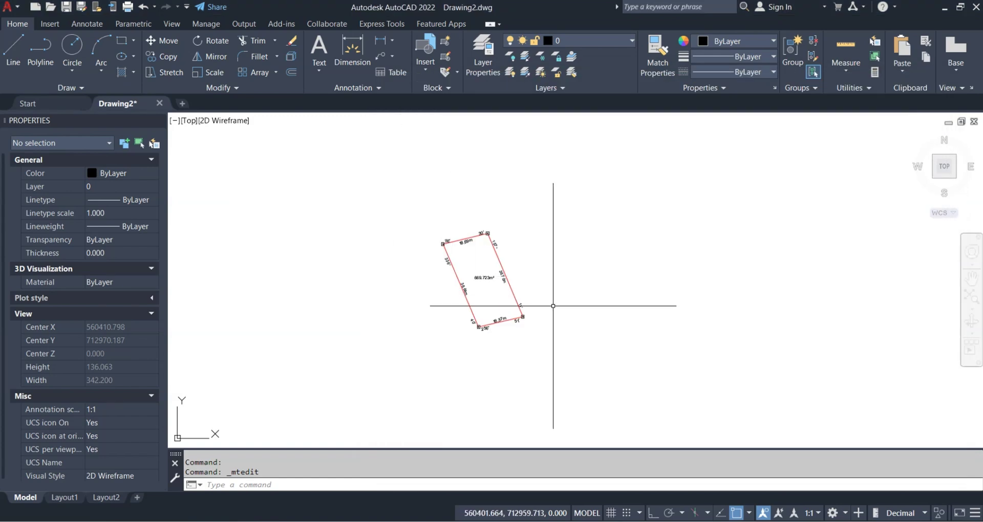
Start a polyline in the empty space east of the parcel with Ortho on and draw a horizontal first segment 100 long
left_click(40, 45)
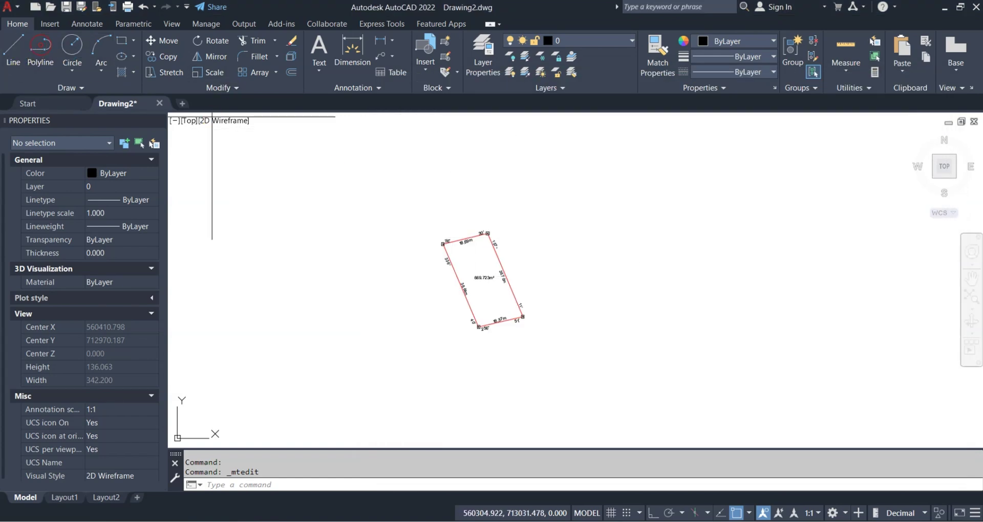
left_click(651, 513)
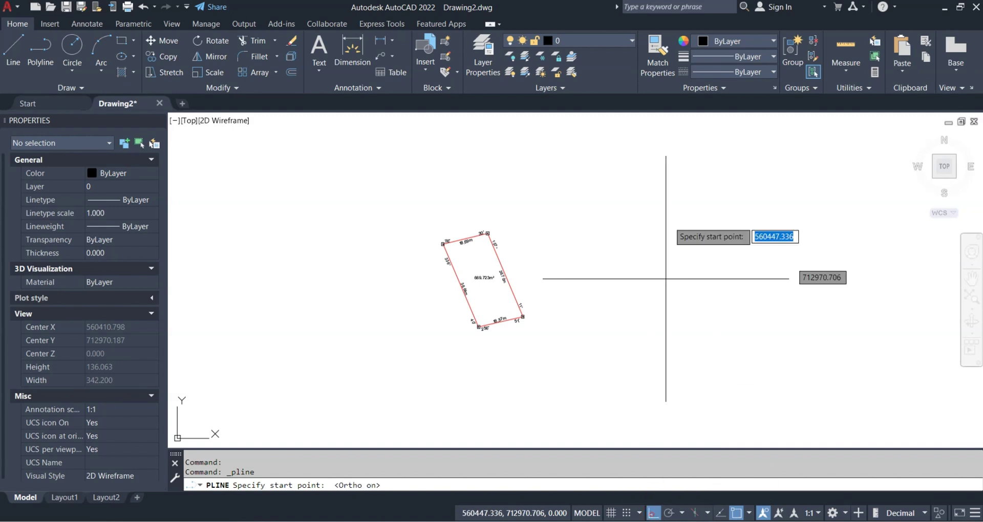
left_click(652, 140)
middle_click_drag(740, 261, 479, 273)
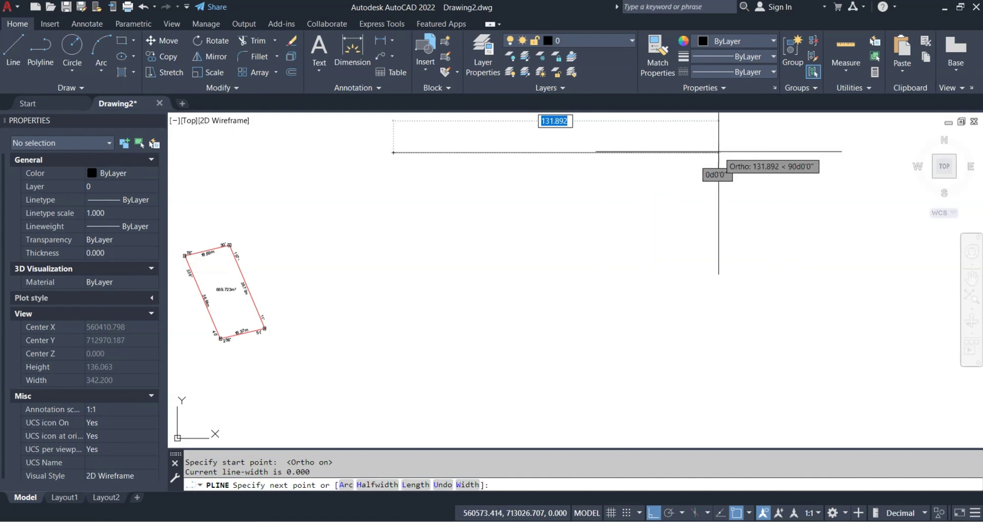
type("100")
key("Return")
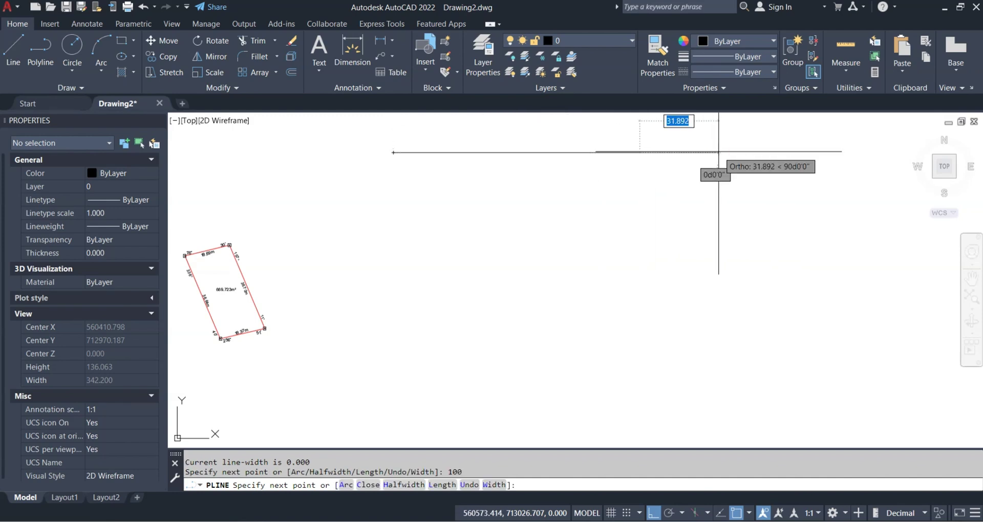
scroll(665, 297, "up", 4)
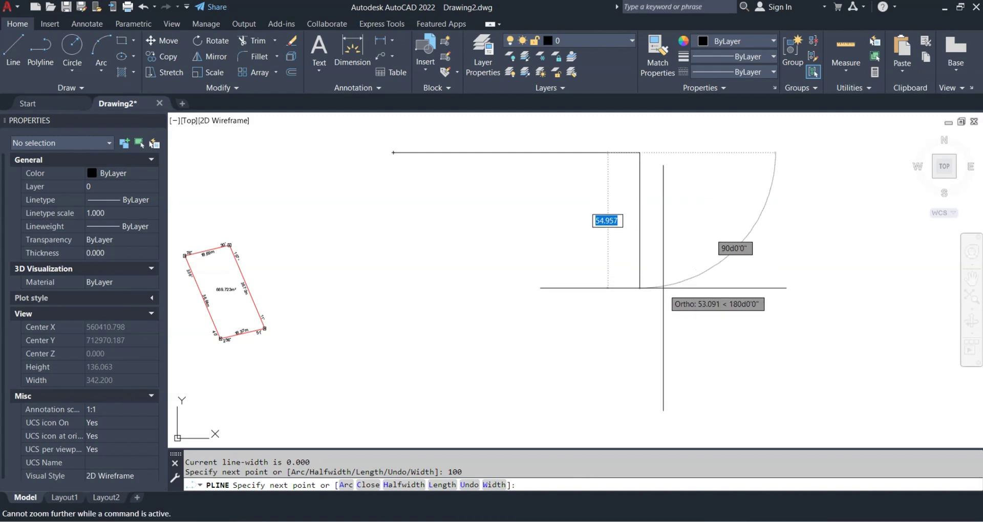
Continue the polyline 160 downwards and 100 to the west, and close it into a rectangle
left_click(639, 430)
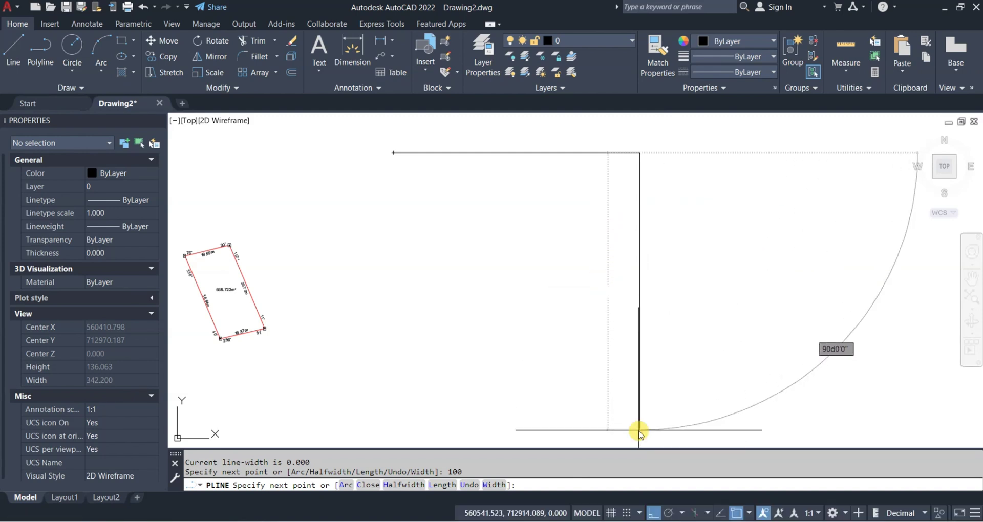
type("160")
key("Return")
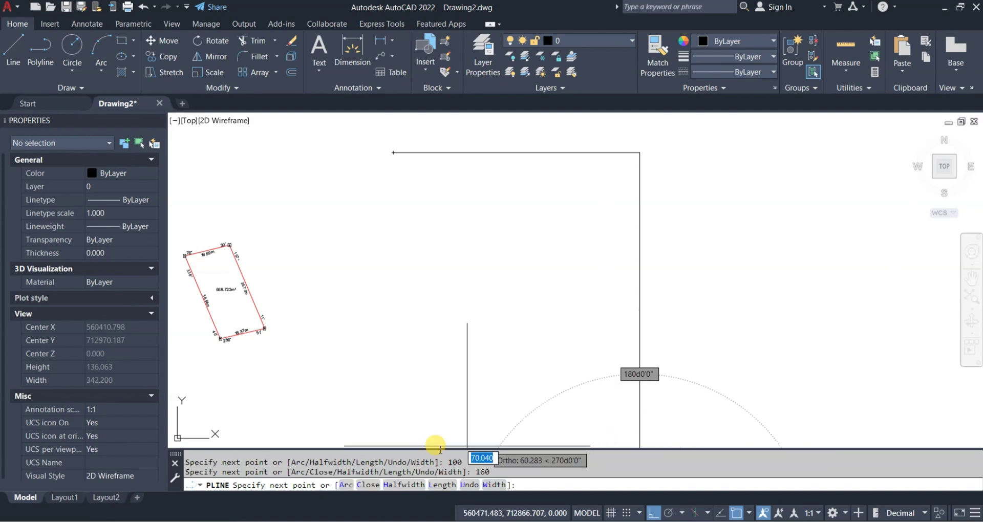
left_click(338, 444)
type("100")
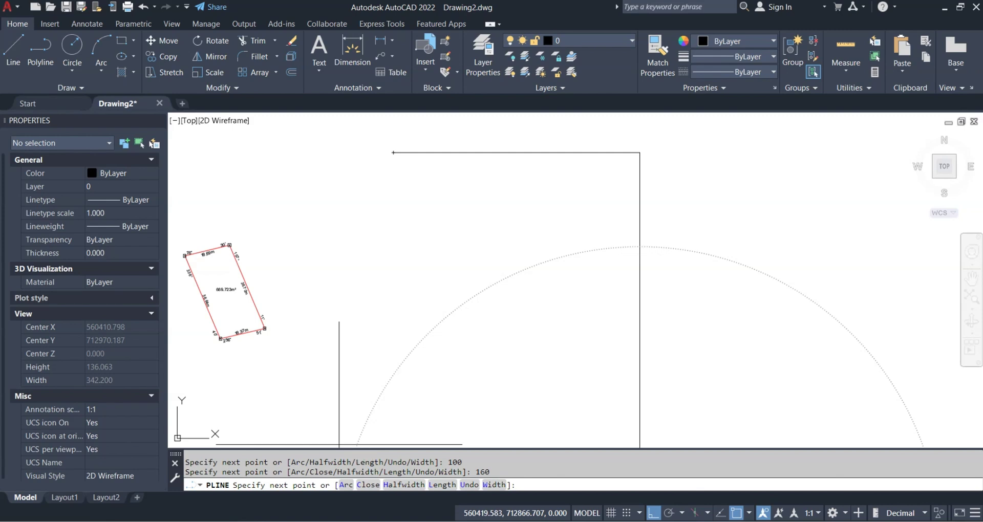
key("Return")
type("c")
key("Return")
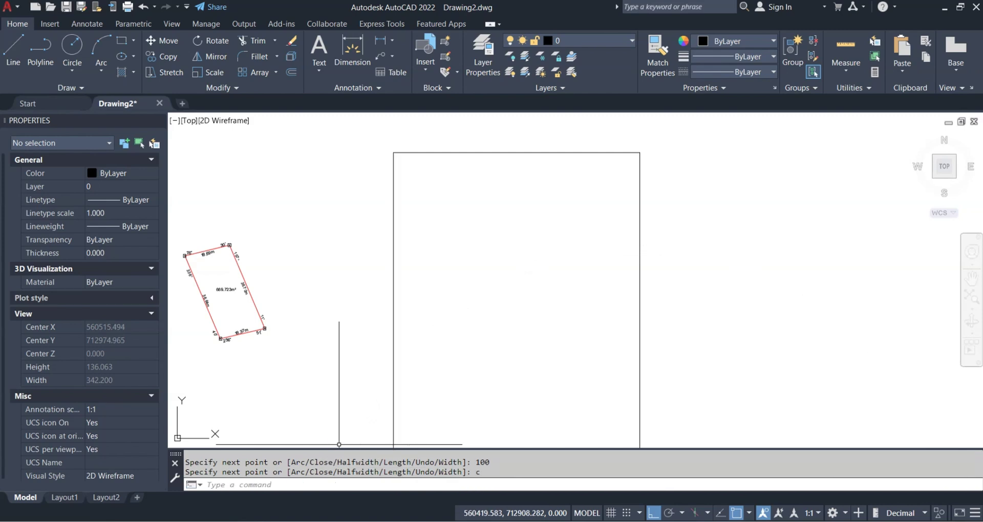
Move the 100 by 160 rectangle with Ortho off so that it frames the parcel
scroll(537, 234, "down", 8)
scroll(537, 234, "up", 4)
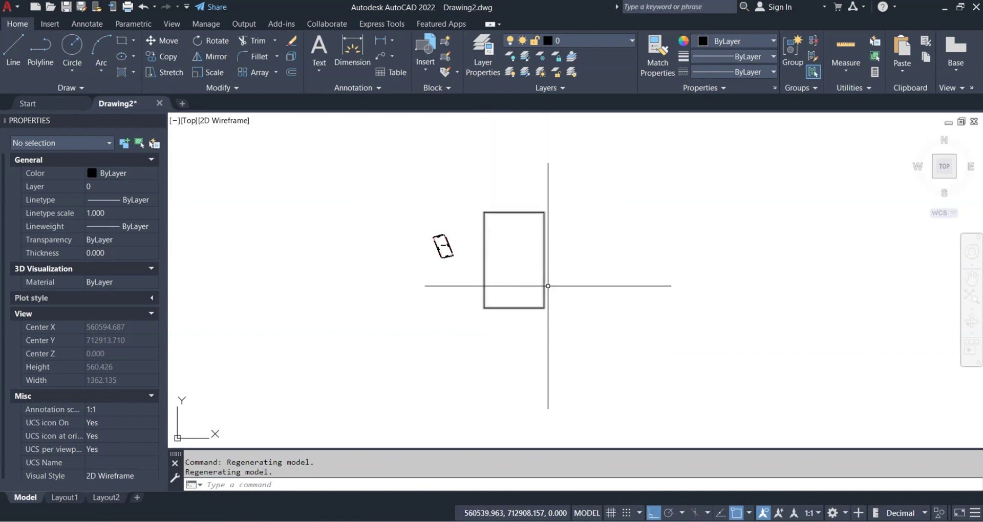
left_click(462, 188)
left_click(605, 333)
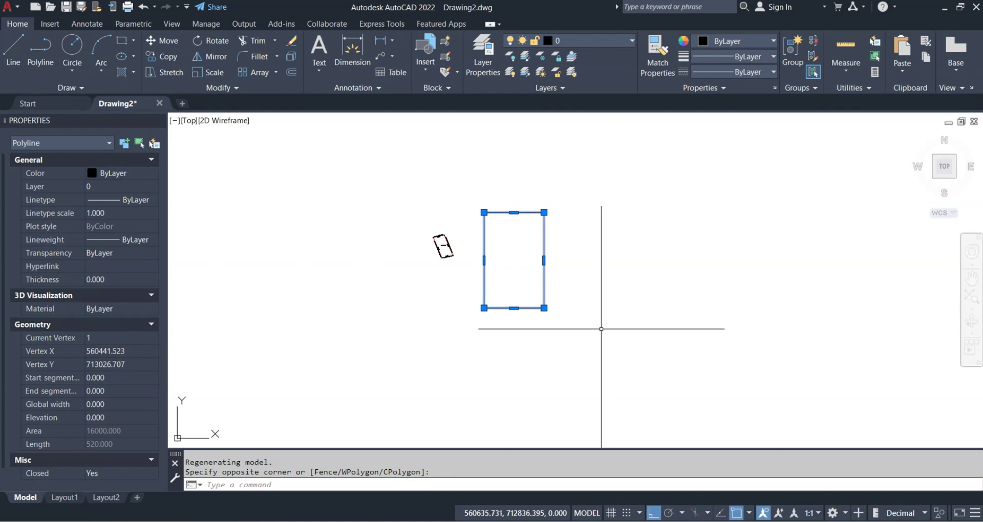
left_click(170, 59)
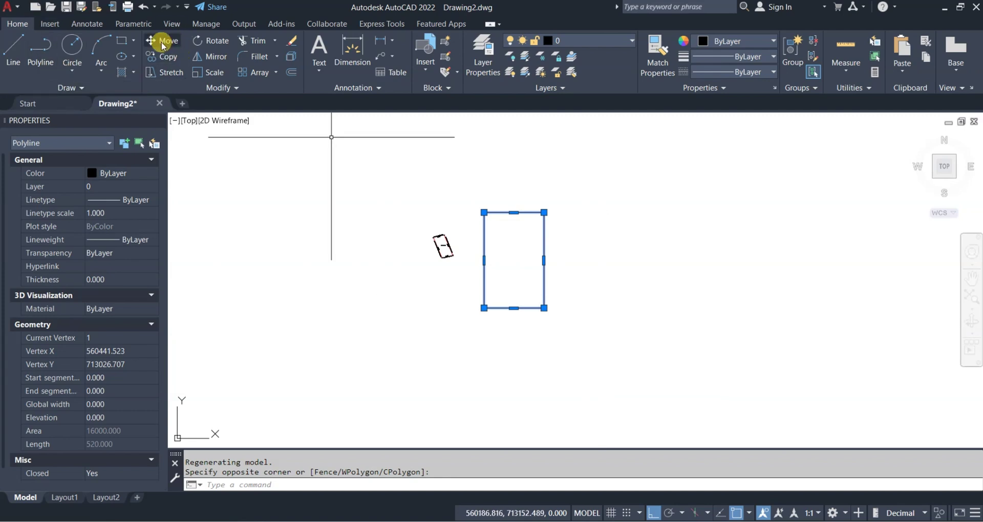
left_click(162, 44)
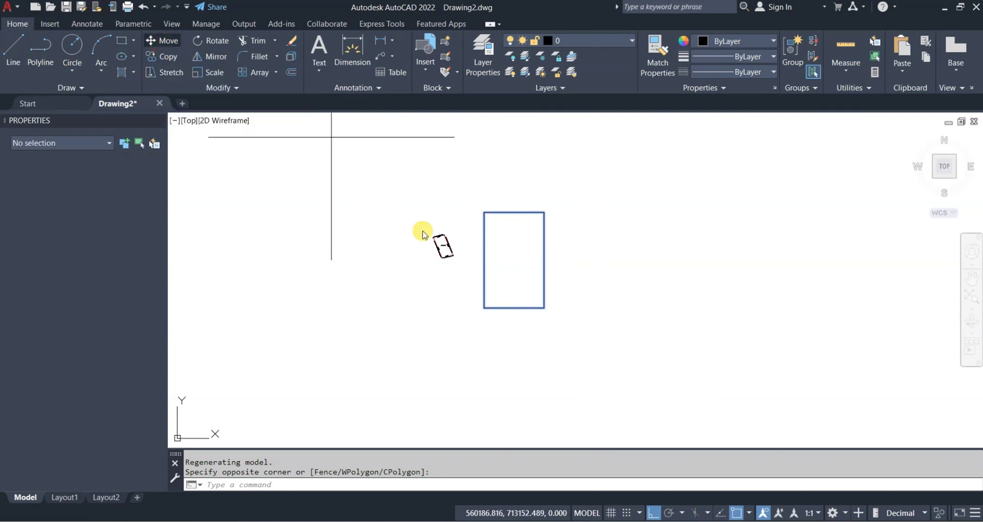
left_click(801, 337)
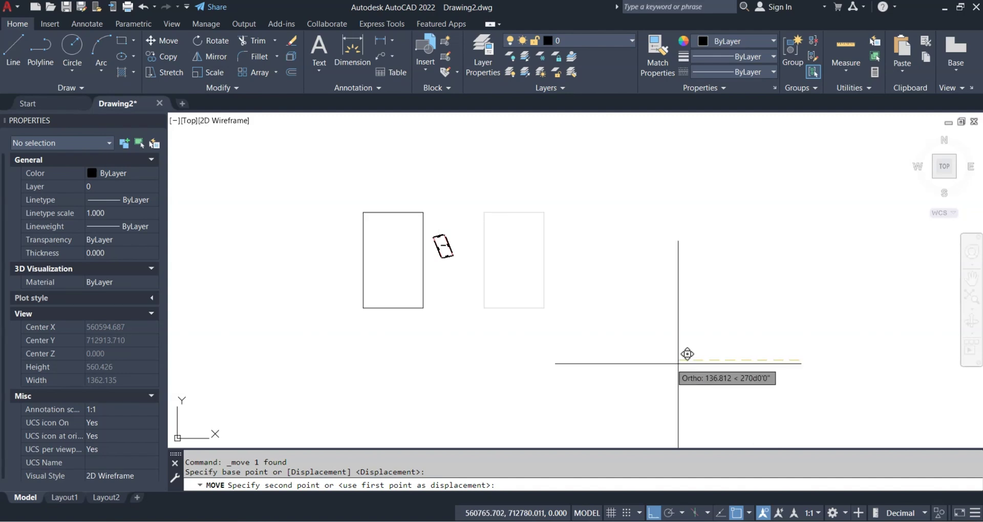
left_click(653, 513)
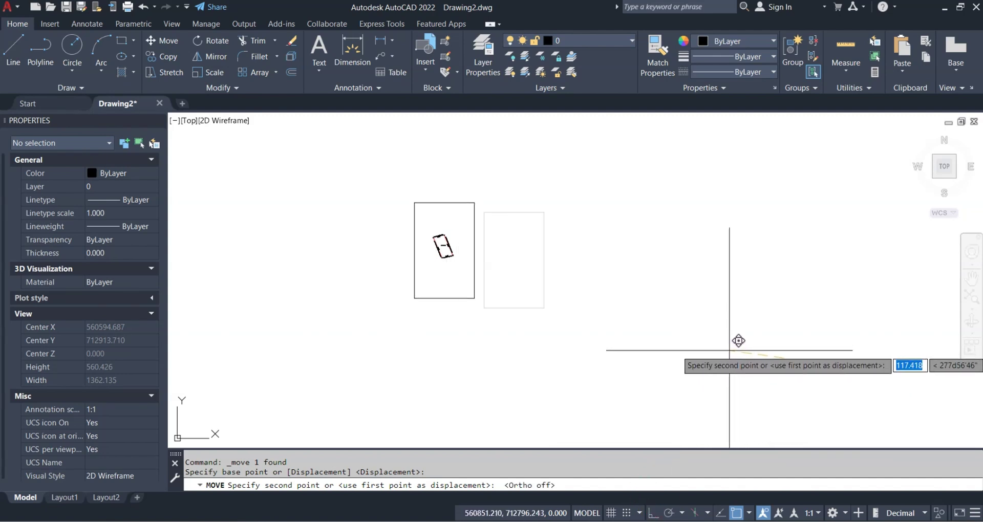
left_click(740, 339)
scroll(448, 240, "up", 5)
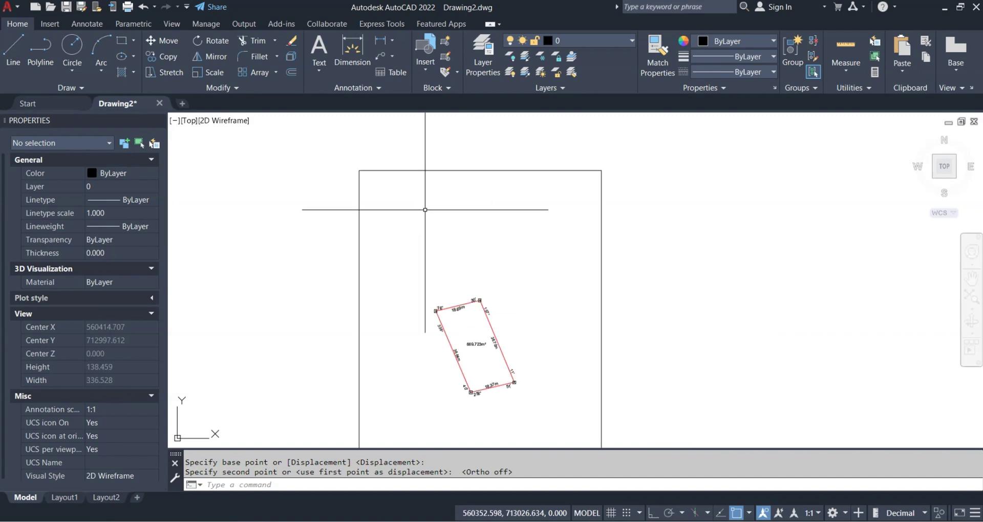